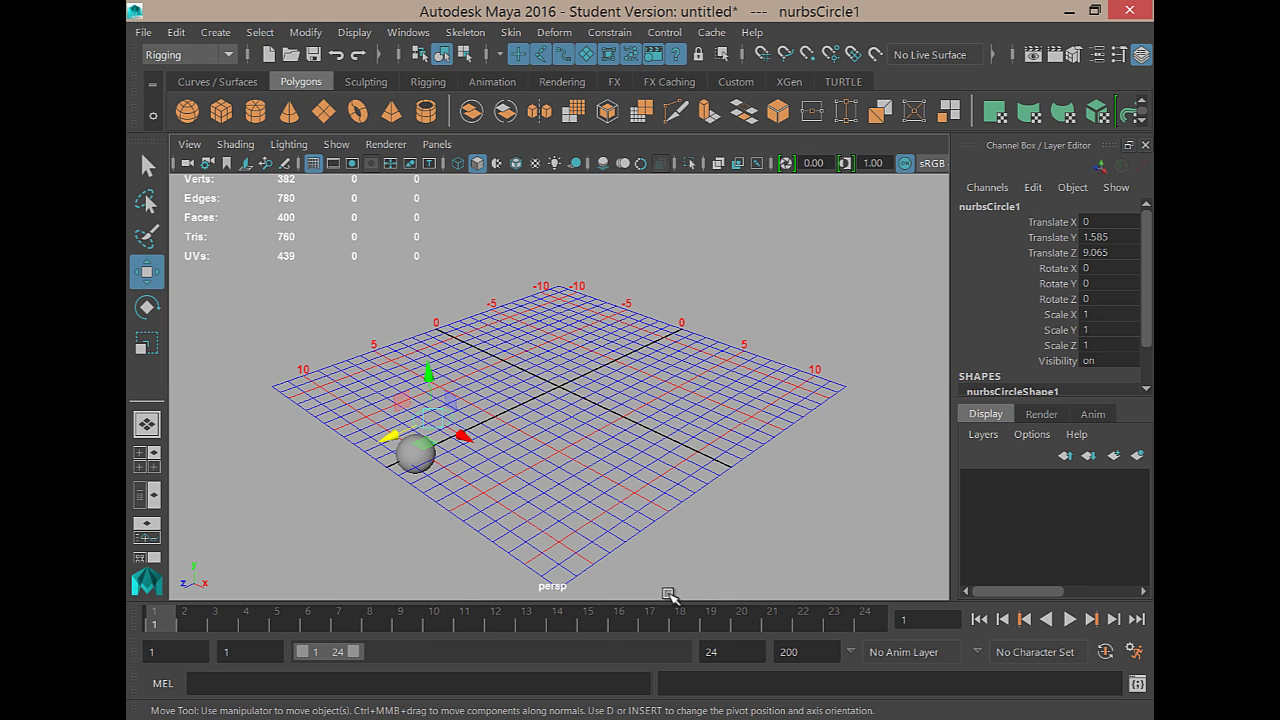
Set the timeline's playback speed to Real-time.
{"action": "right_click", "coordinate": [803, 622]}
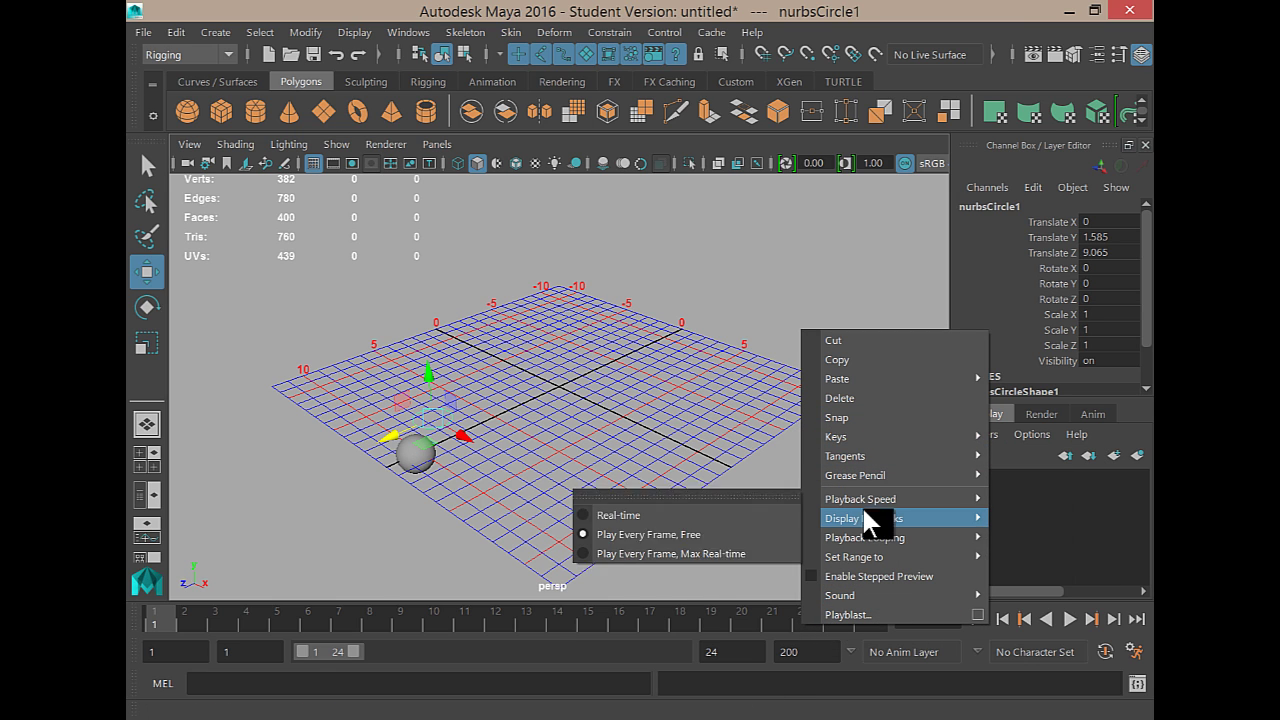
{"action": "mouse_move", "coordinate": [857, 539]}
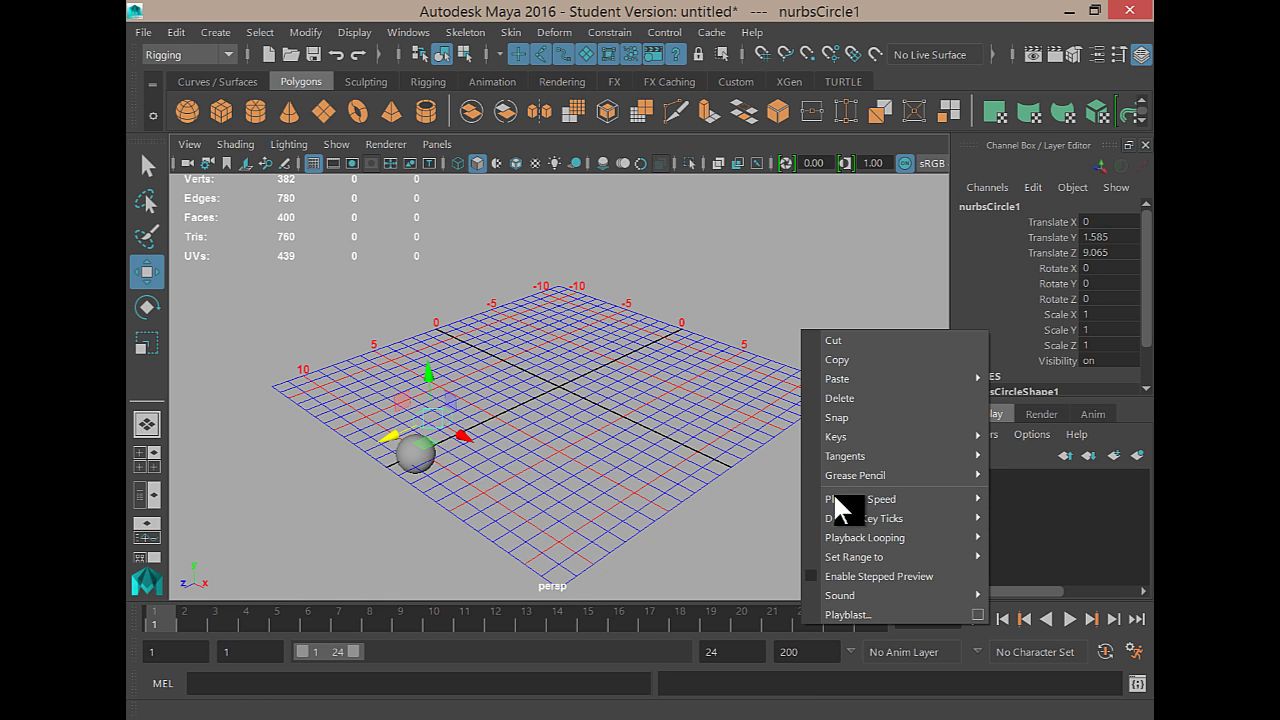
{"action": "mouse_move", "coordinate": [836, 498]}
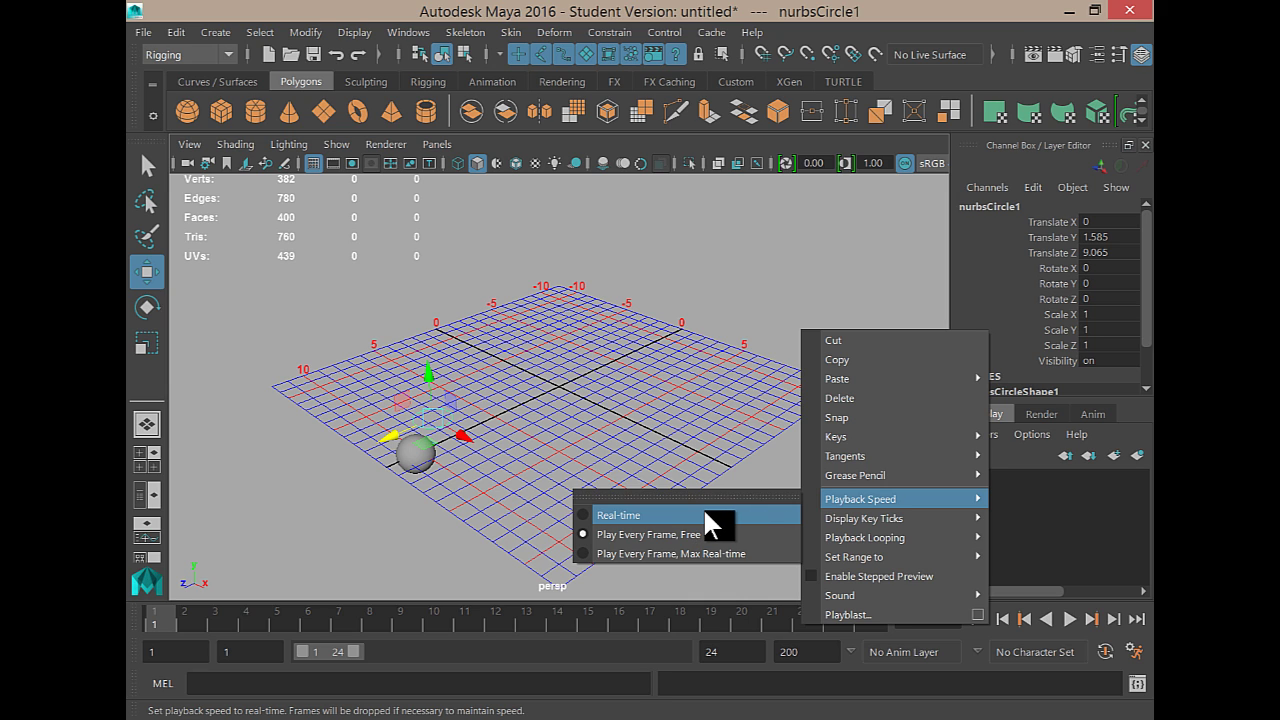
{"action": "left_click", "coordinate": [588, 512]}
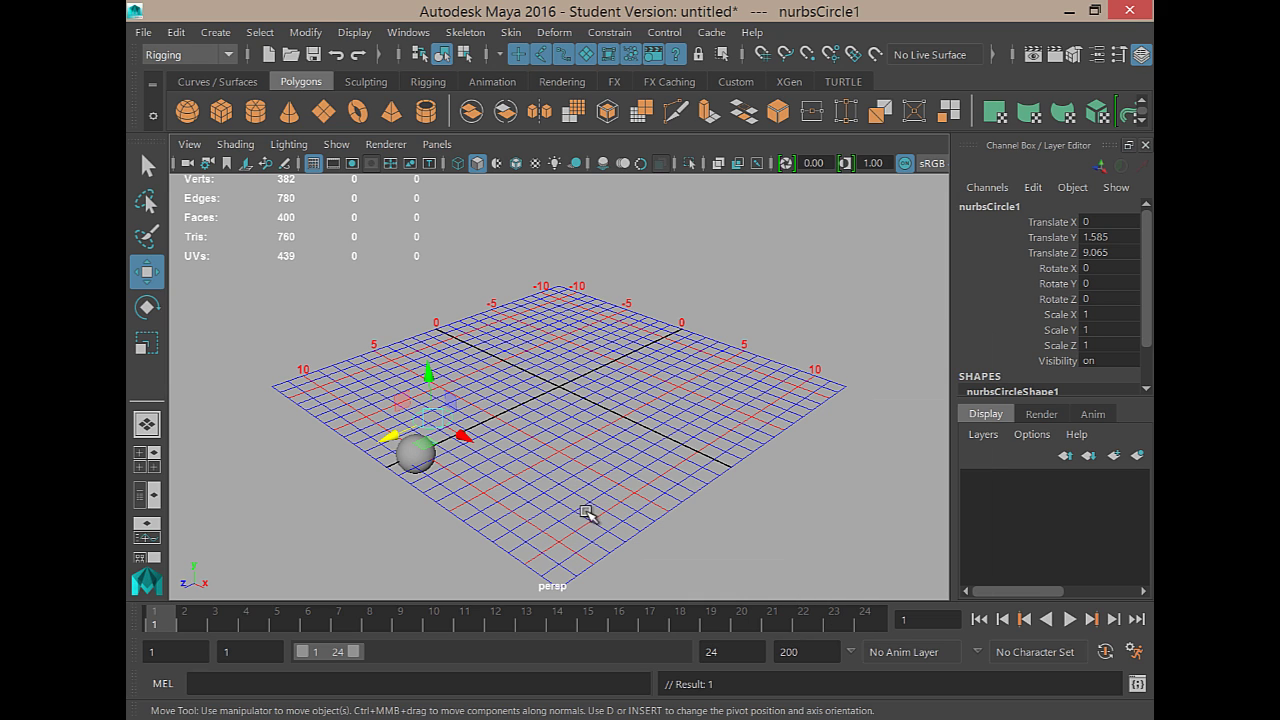
Play the ball animation to review its speed, stop it, and return to frame 1.
{"action": "left_click", "coordinate": [1068, 620]}
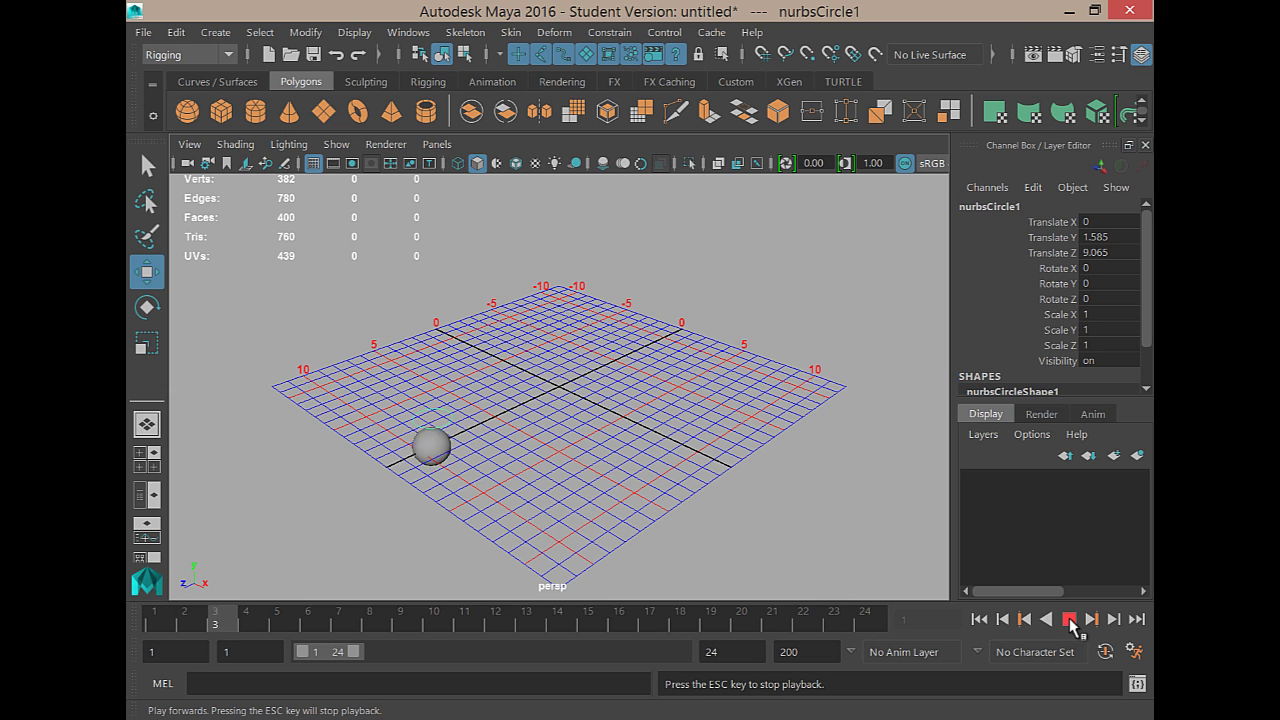
{"action": "left_click", "coordinate": [1069, 620]}
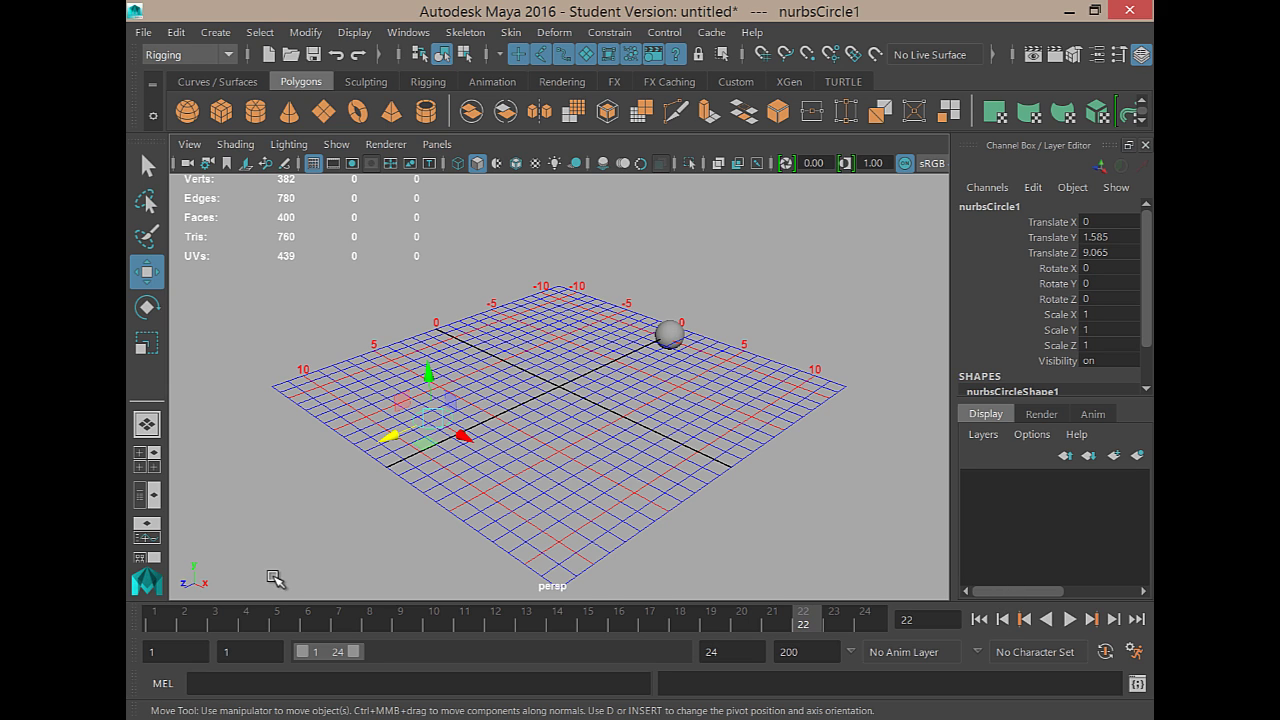
{"action": "left_click", "coordinate": [160, 620]}
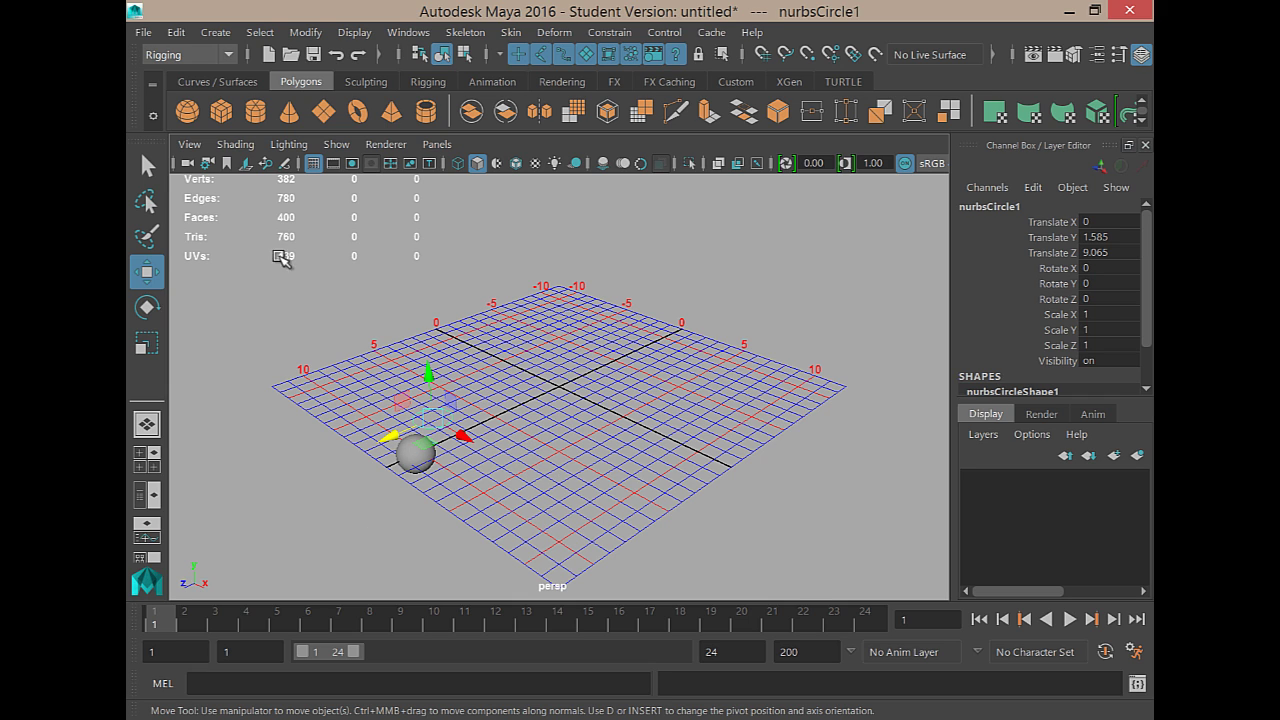
Deselect the circle control and hide NURBS curves in the perspective viewport.
{"action": "left_click", "coordinate": [337, 144]}
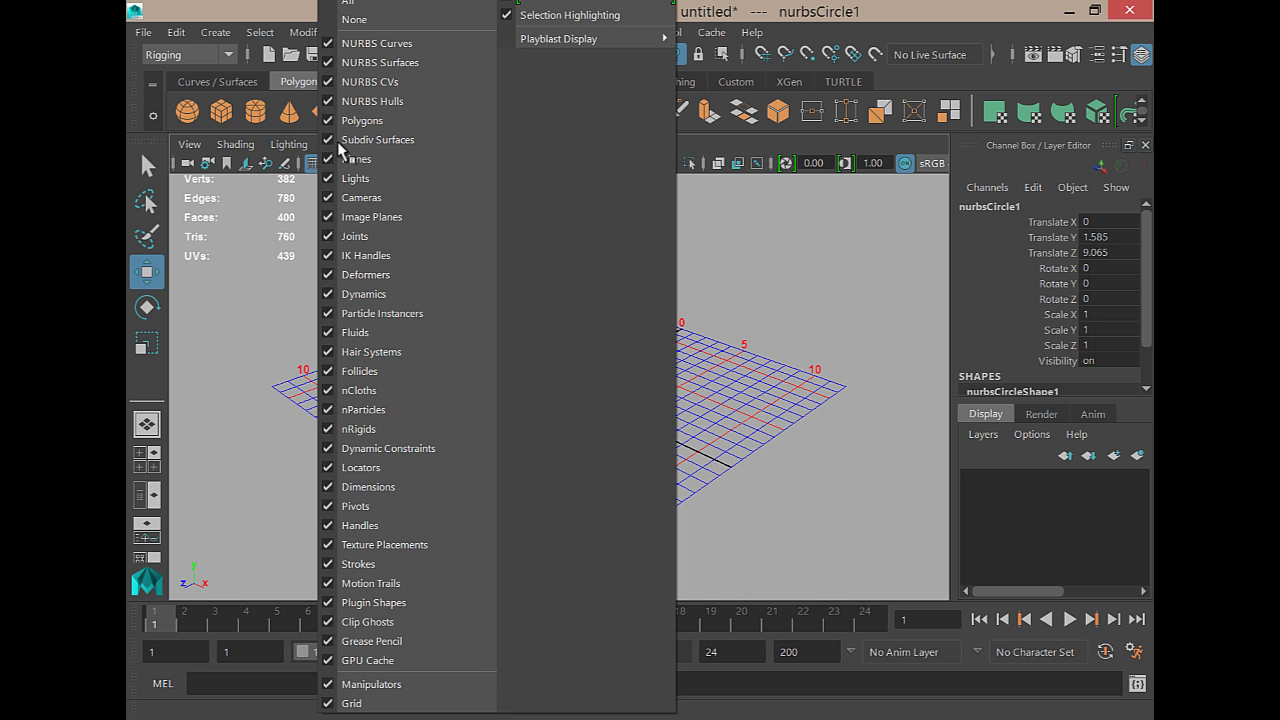
{"action": "mouse_move", "coordinate": [568, 40]}
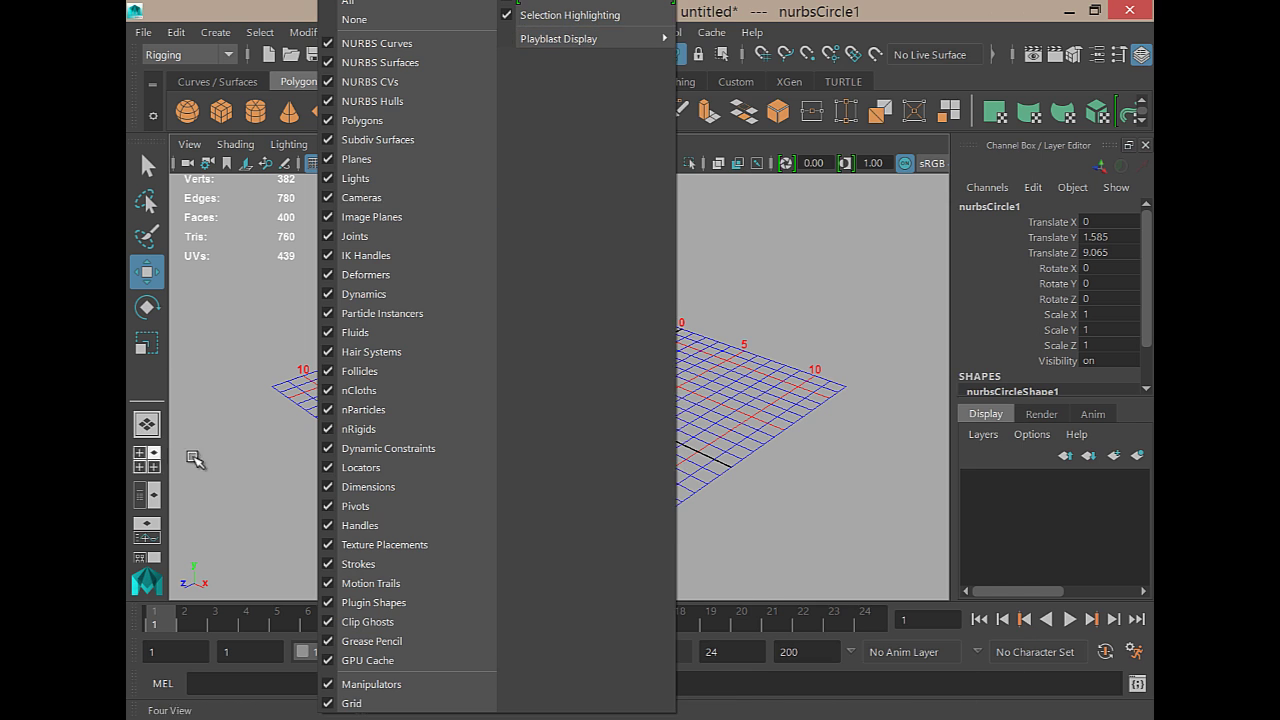
{"action": "left_click", "coordinate": [200, 460]}
{"action": "left_click", "coordinate": [248, 412]}
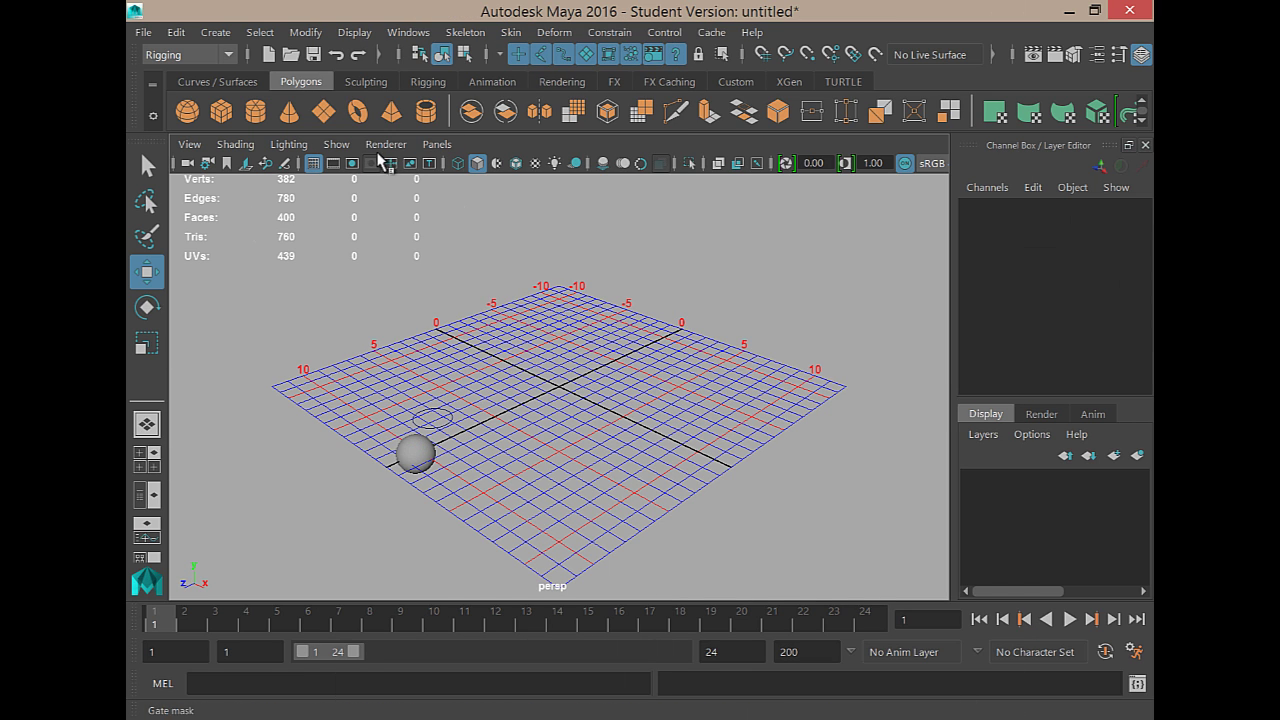
{"action": "left_click", "coordinate": [336, 146]}
{"action": "mouse_move", "coordinate": [577, 42]}
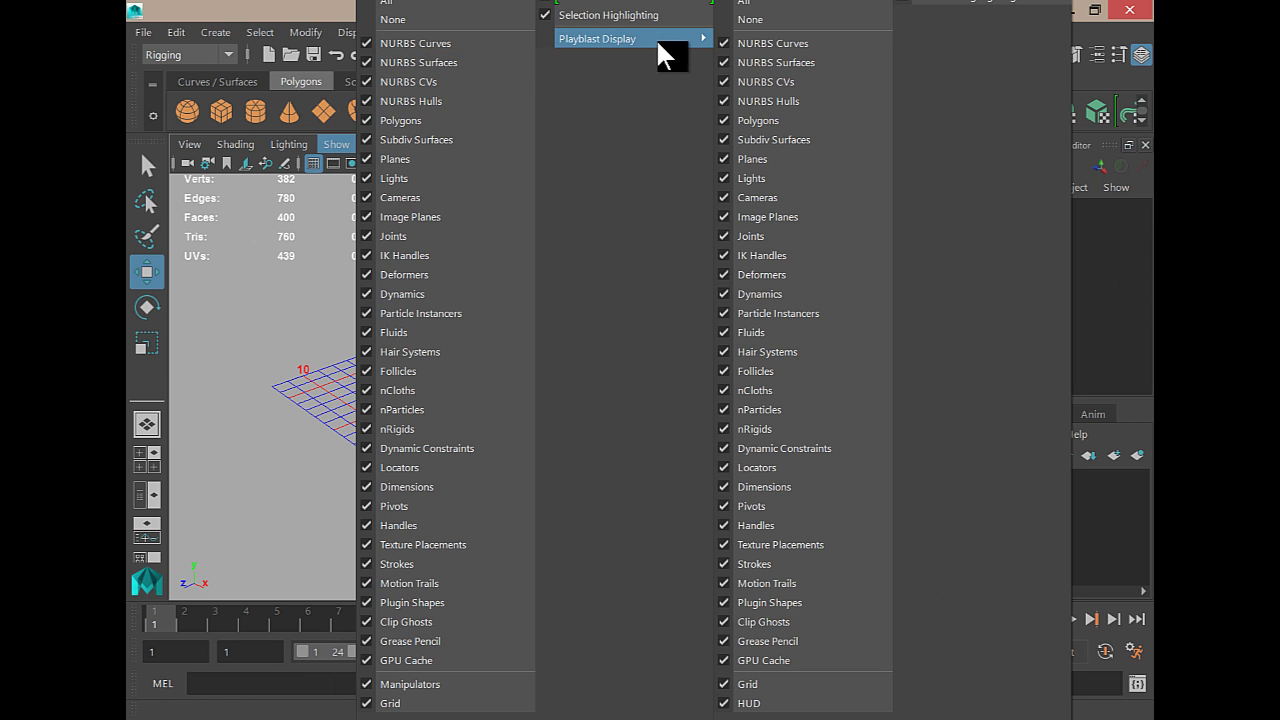
{"action": "left_click", "coordinate": [727, 45]}
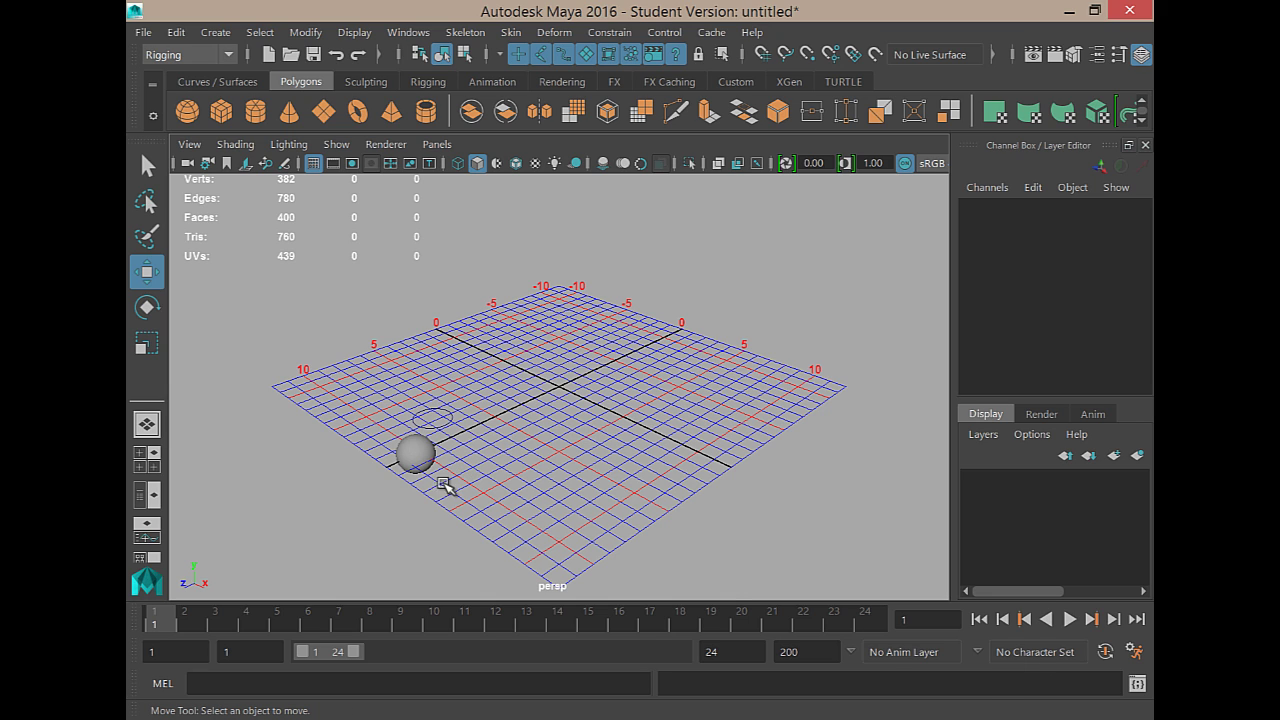
{"action": "left_click", "coordinate": [336, 148]}
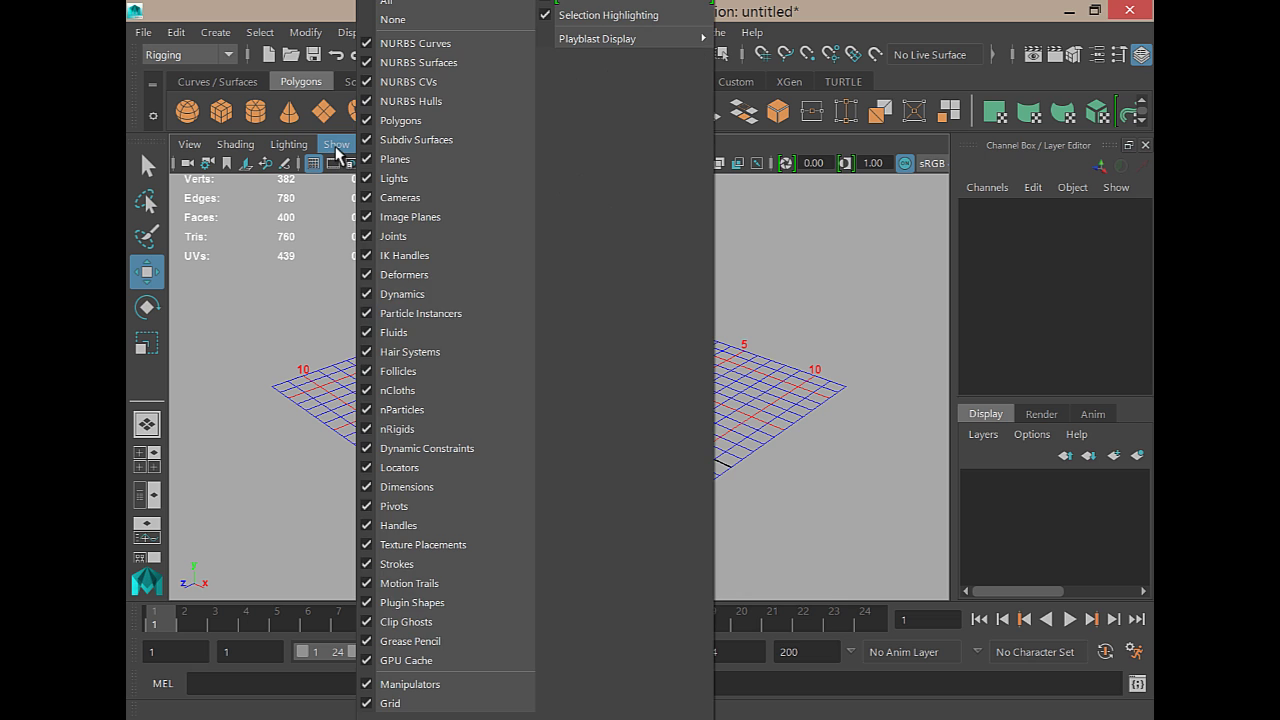
{"action": "left_click", "coordinate": [369, 43]}
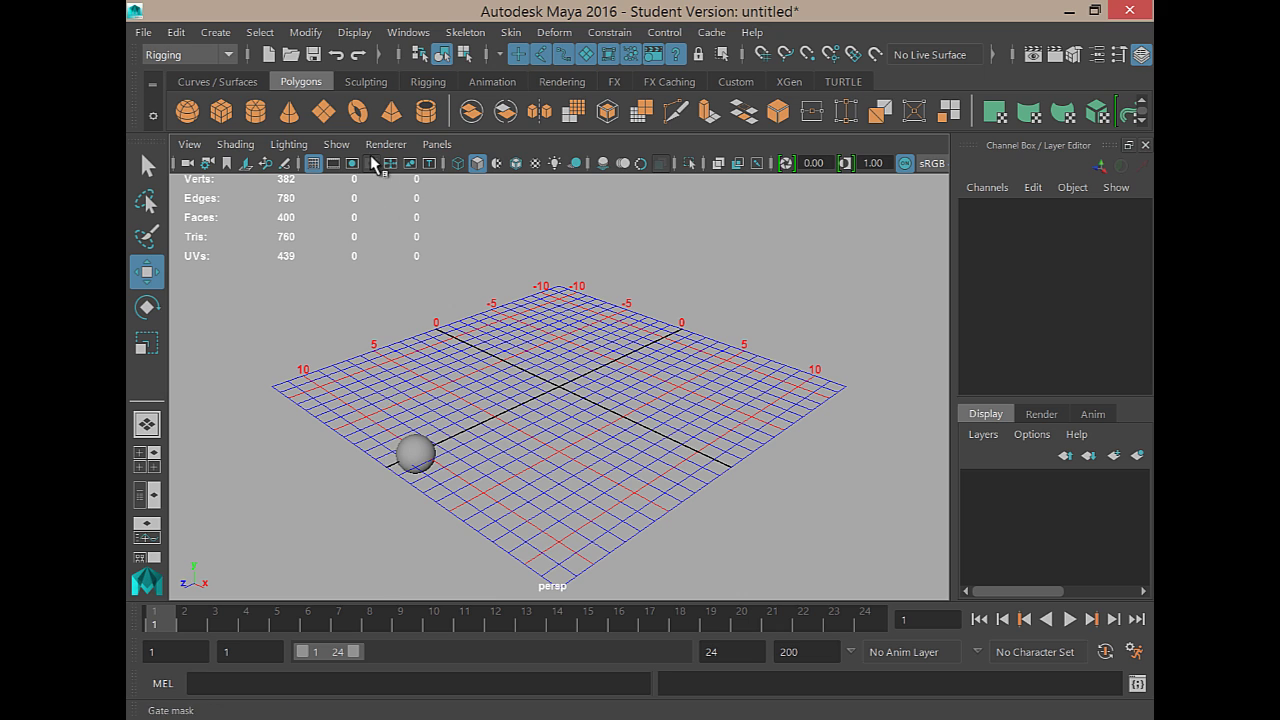
Review which object types are enabled in the viewport's Playblast Display options.
{"action": "left_click", "coordinate": [336, 144]}
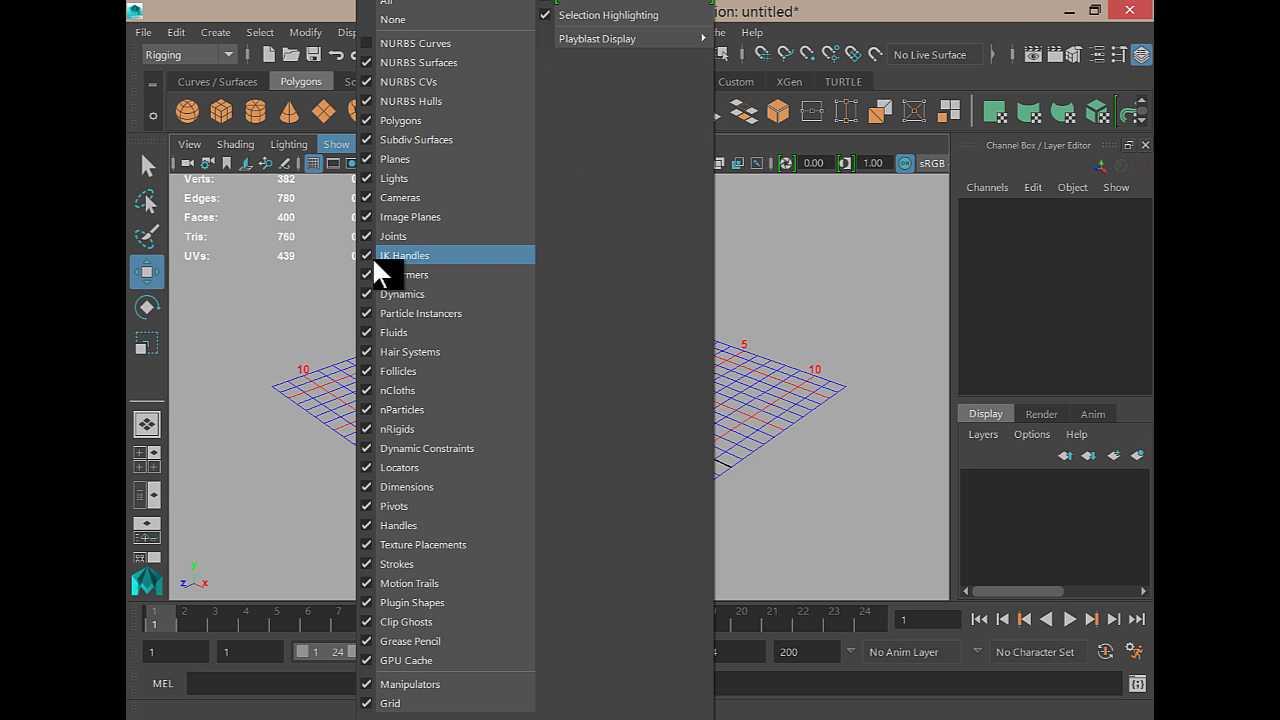
{"action": "mouse_move", "coordinate": [601, 36]}
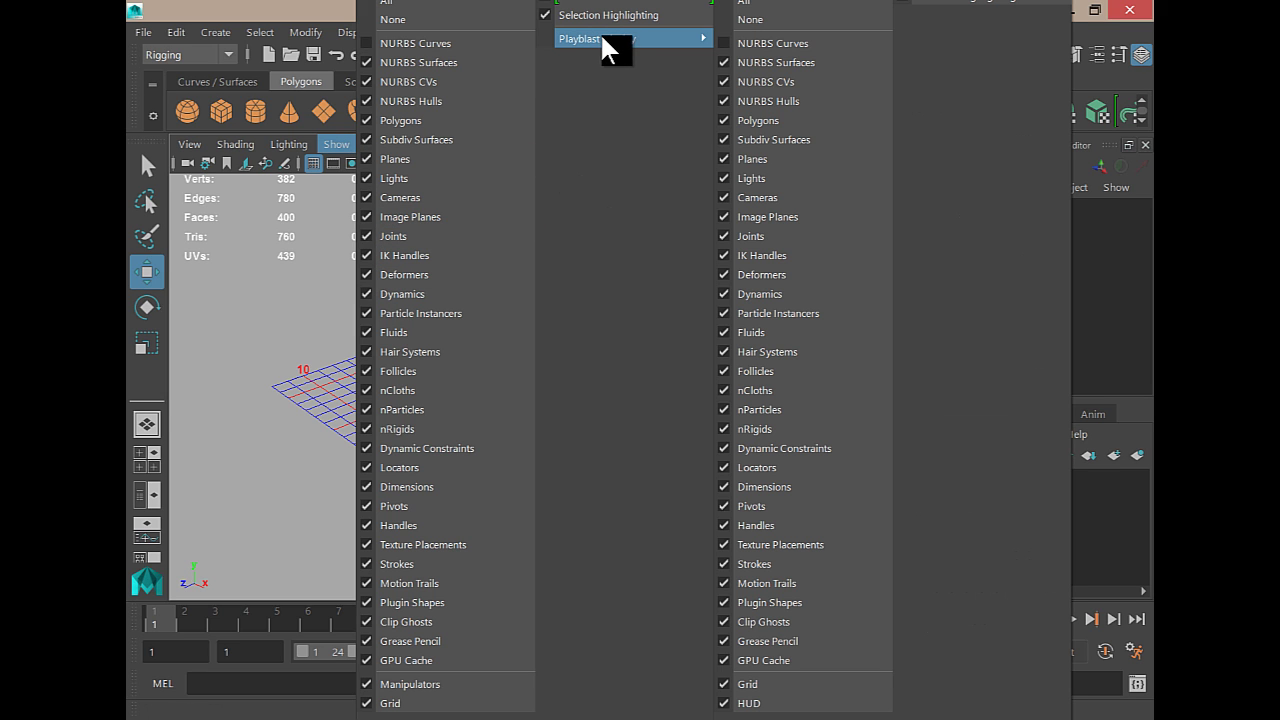
{"action": "left_click", "coordinate": [724, 197]}
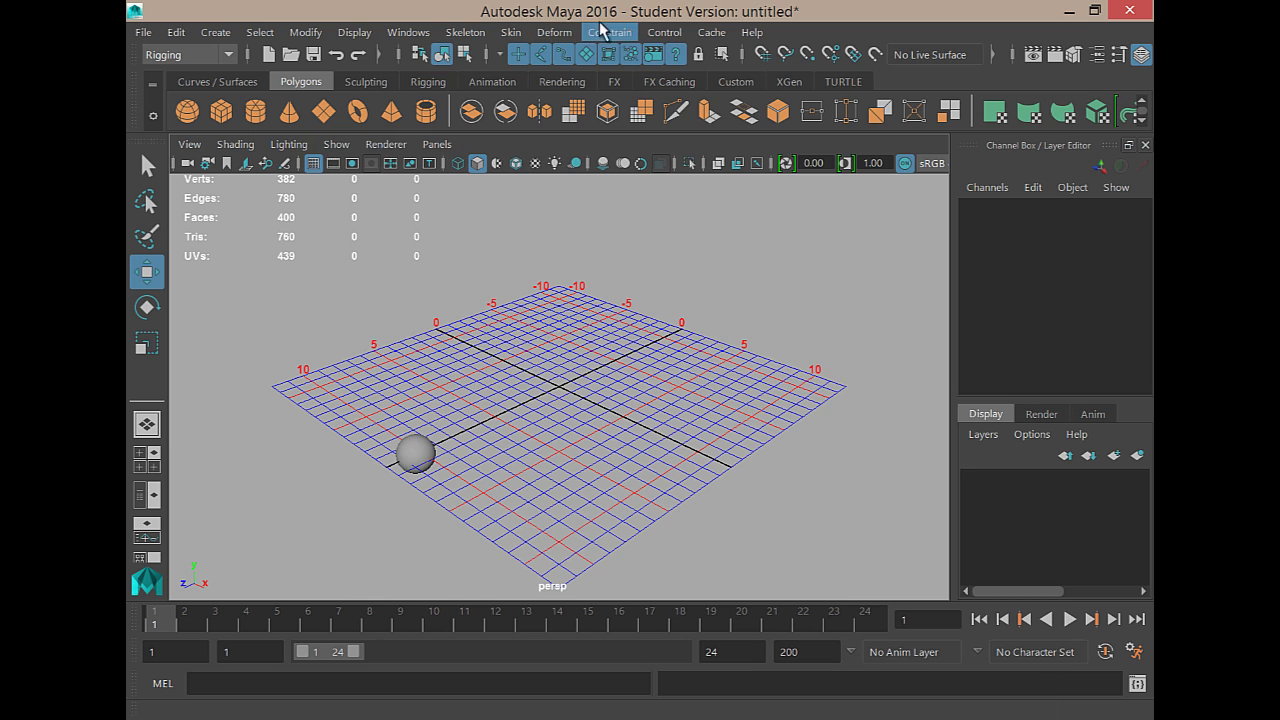
{"action": "left_click", "coordinate": [350, 150]}
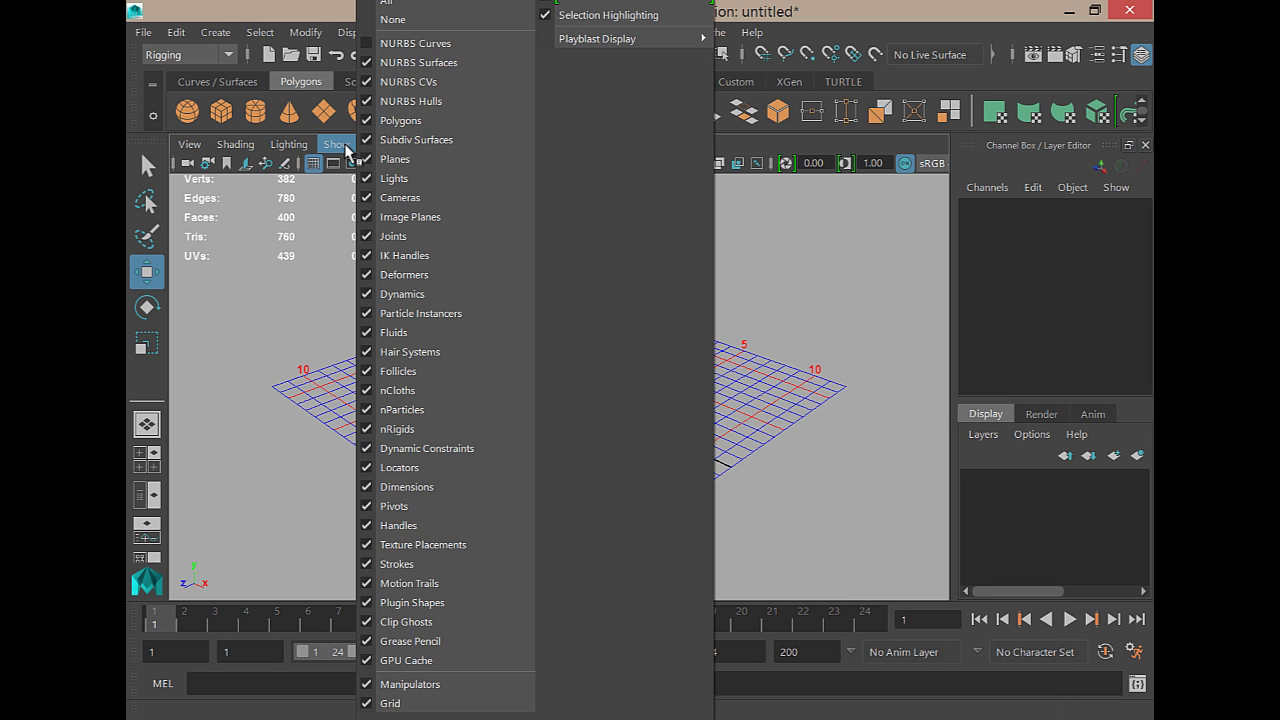
{"action": "mouse_move", "coordinate": [674, 42]}
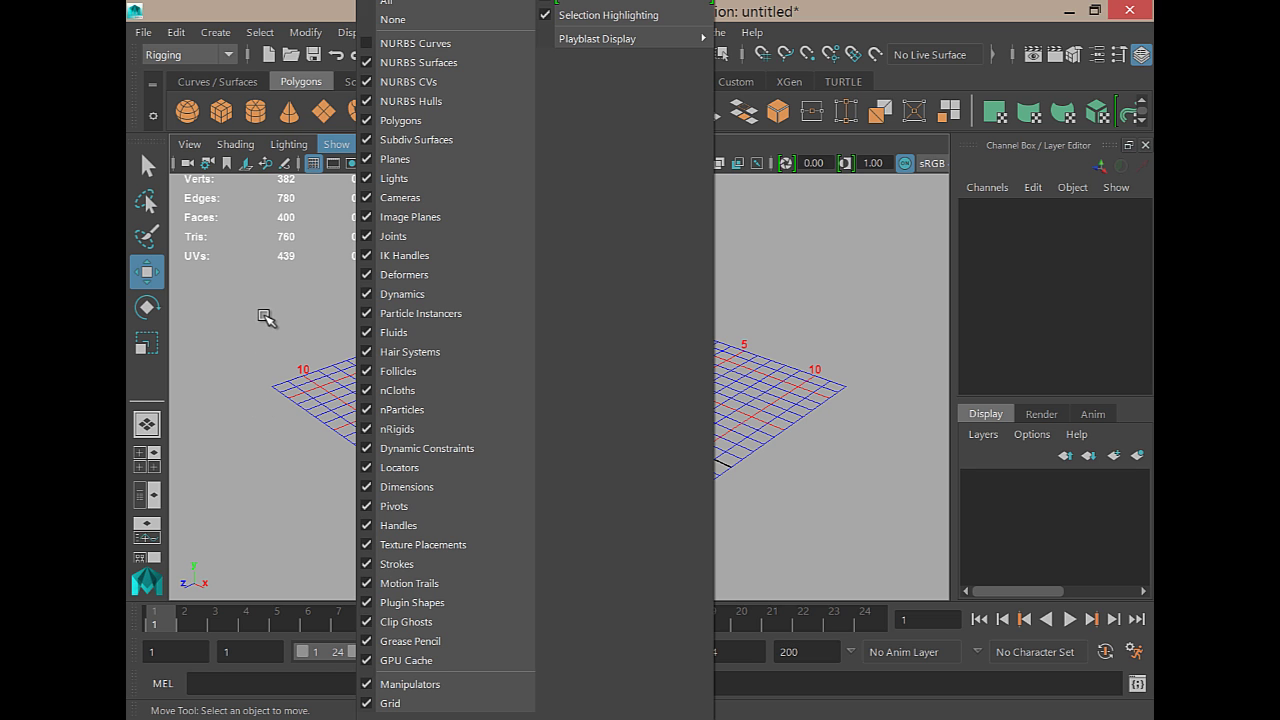
{"action": "left_click", "coordinate": [266, 317]}
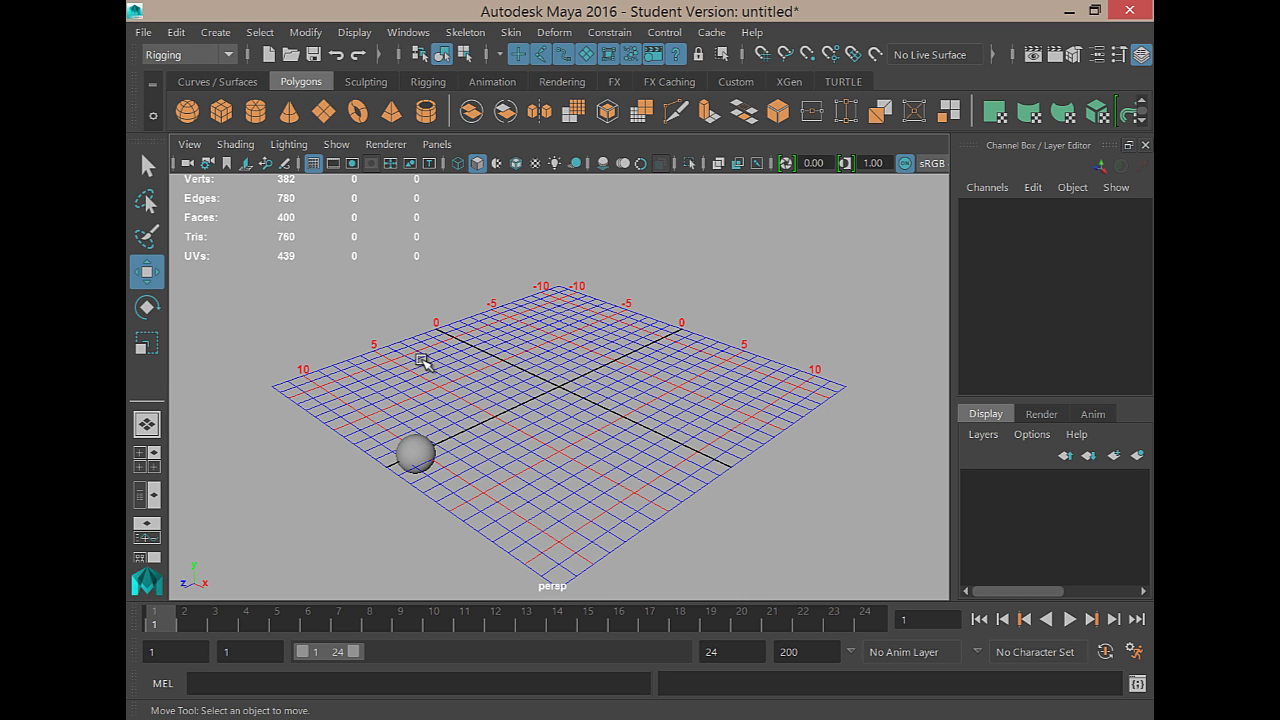
Turn off the Poly Count heads-up display in the viewport.
{"action": "left_click", "coordinate": [347, 34]}
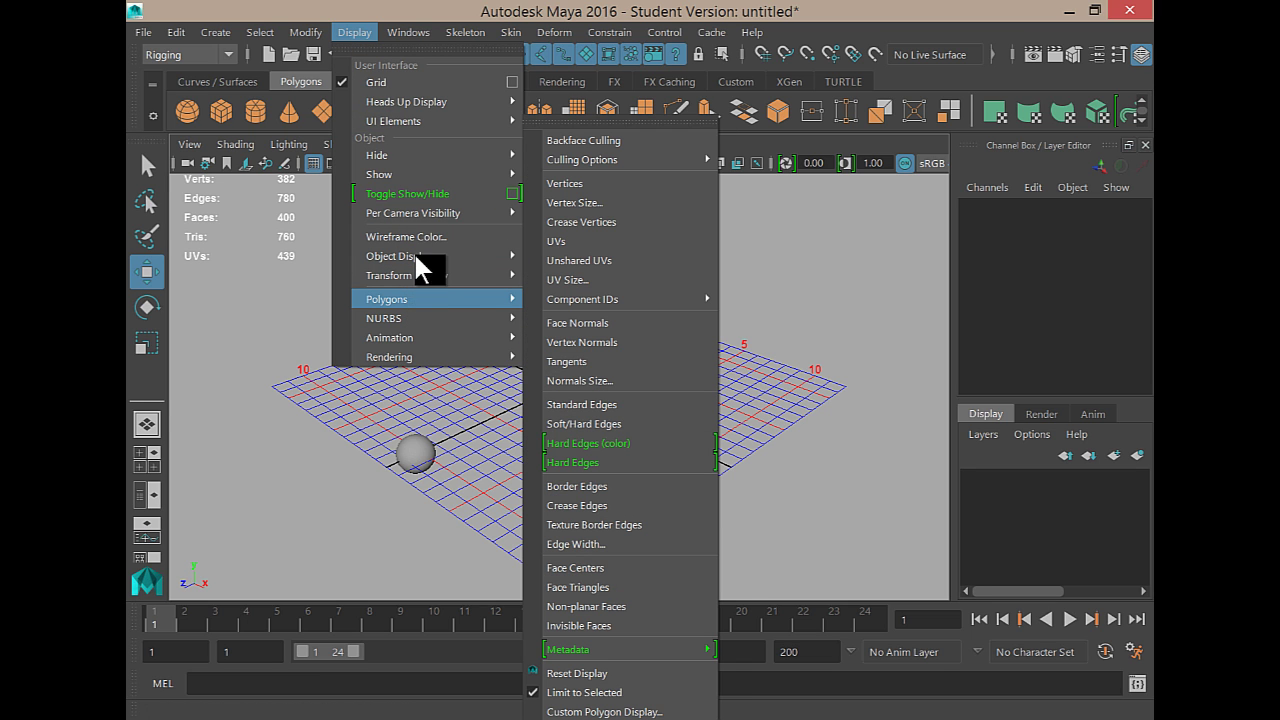
{"action": "mouse_move", "coordinate": [482, 102]}
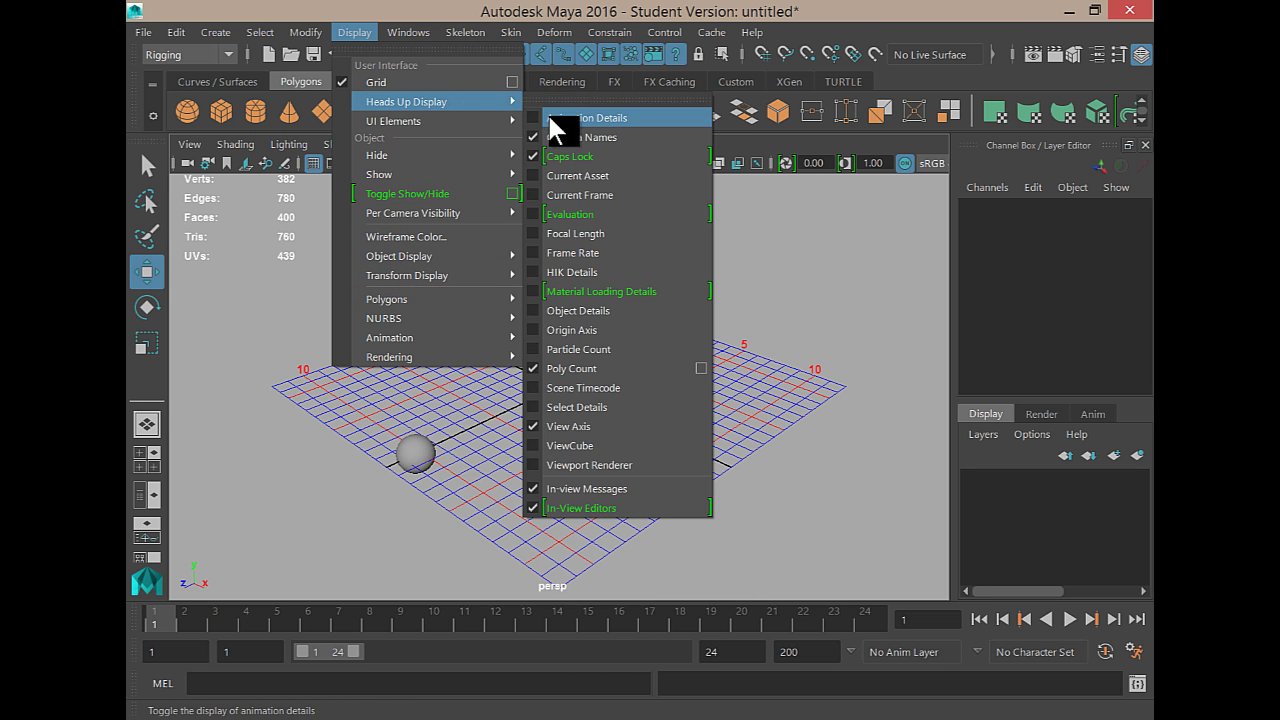
{"action": "left_click", "coordinate": [534, 368]}
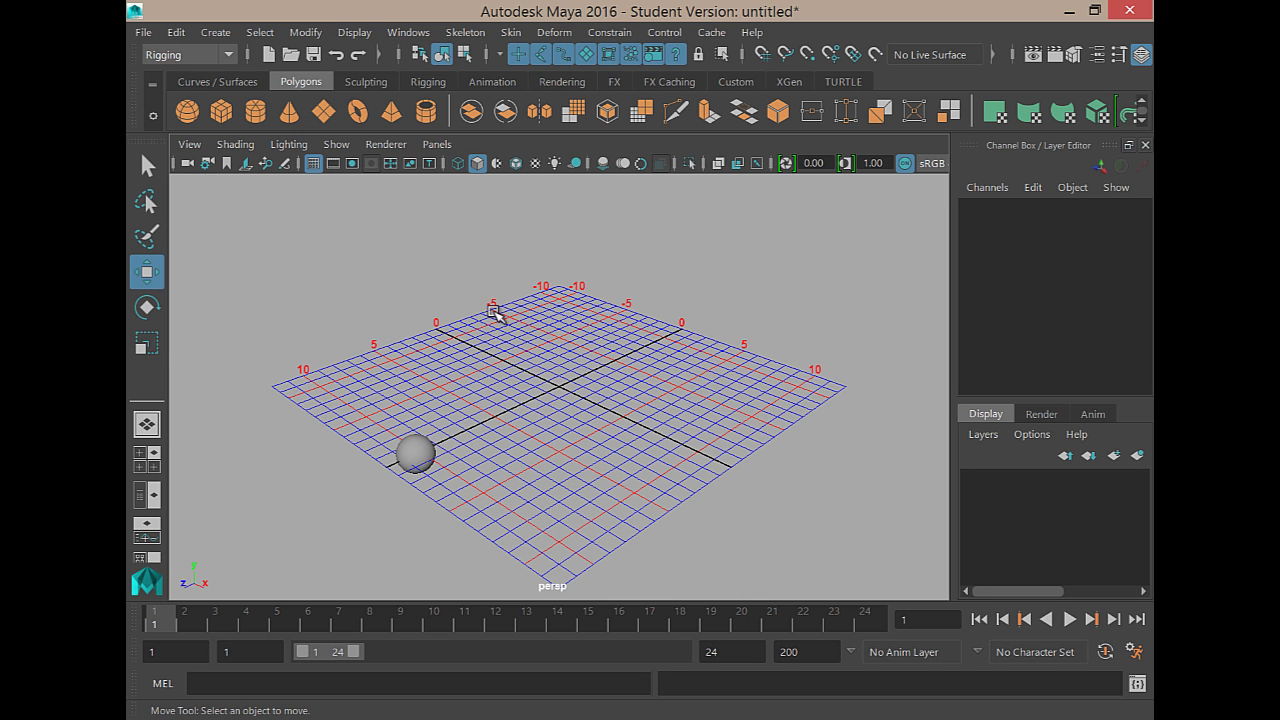
Set the perspective grid numbers to Hide in the grid options, apply, and turn off the viewport grid.
{"action": "left_click", "coordinate": [354, 37]}
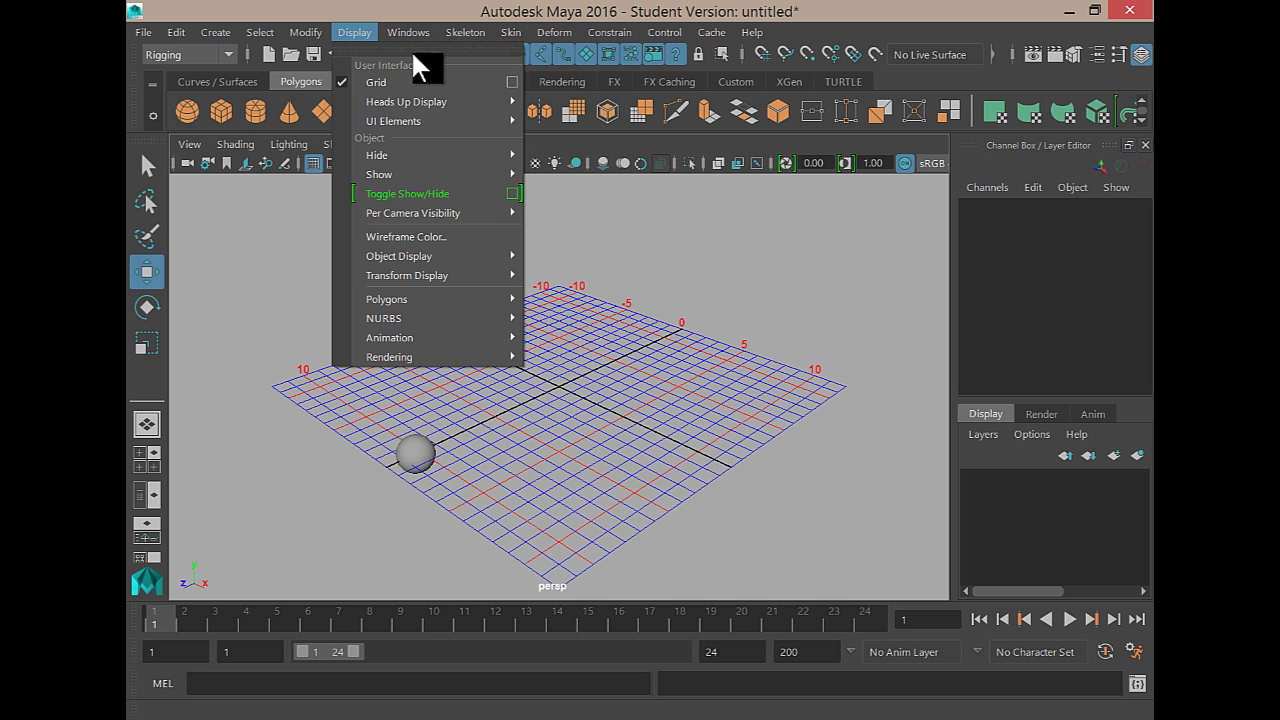
{"action": "left_click", "coordinate": [514, 82]}
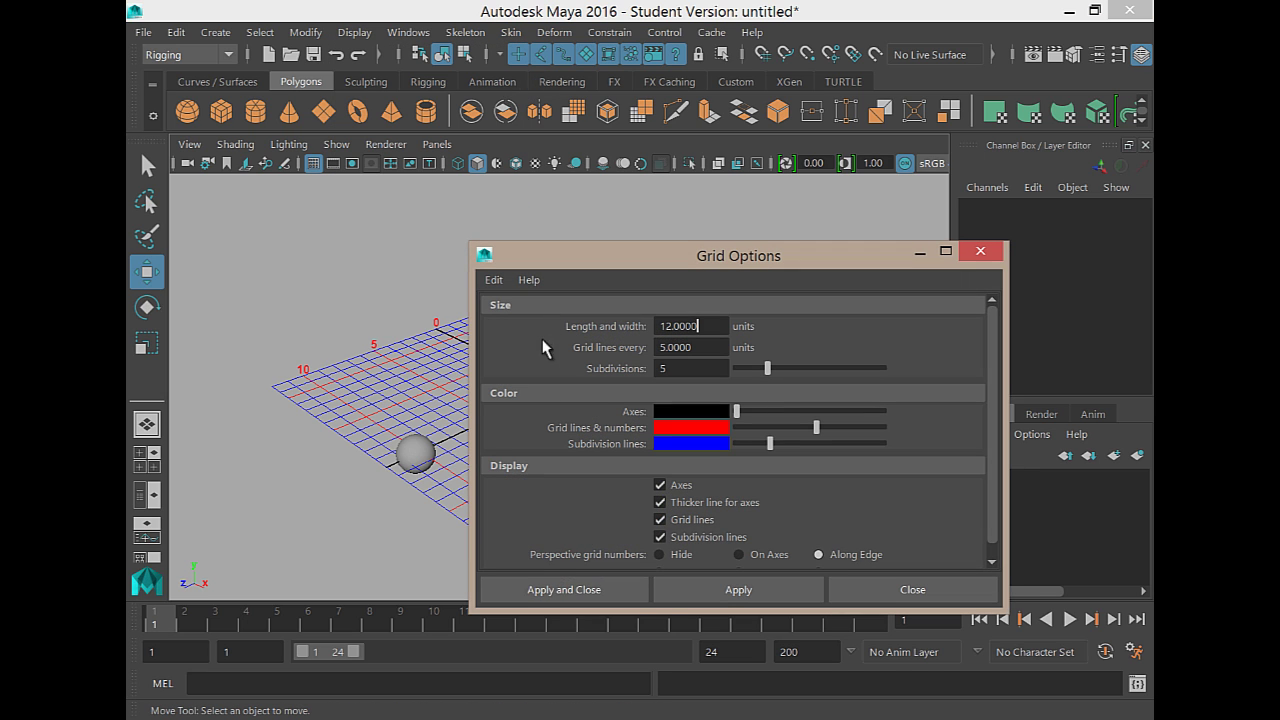
{"action": "left_click", "coordinate": [660, 556]}
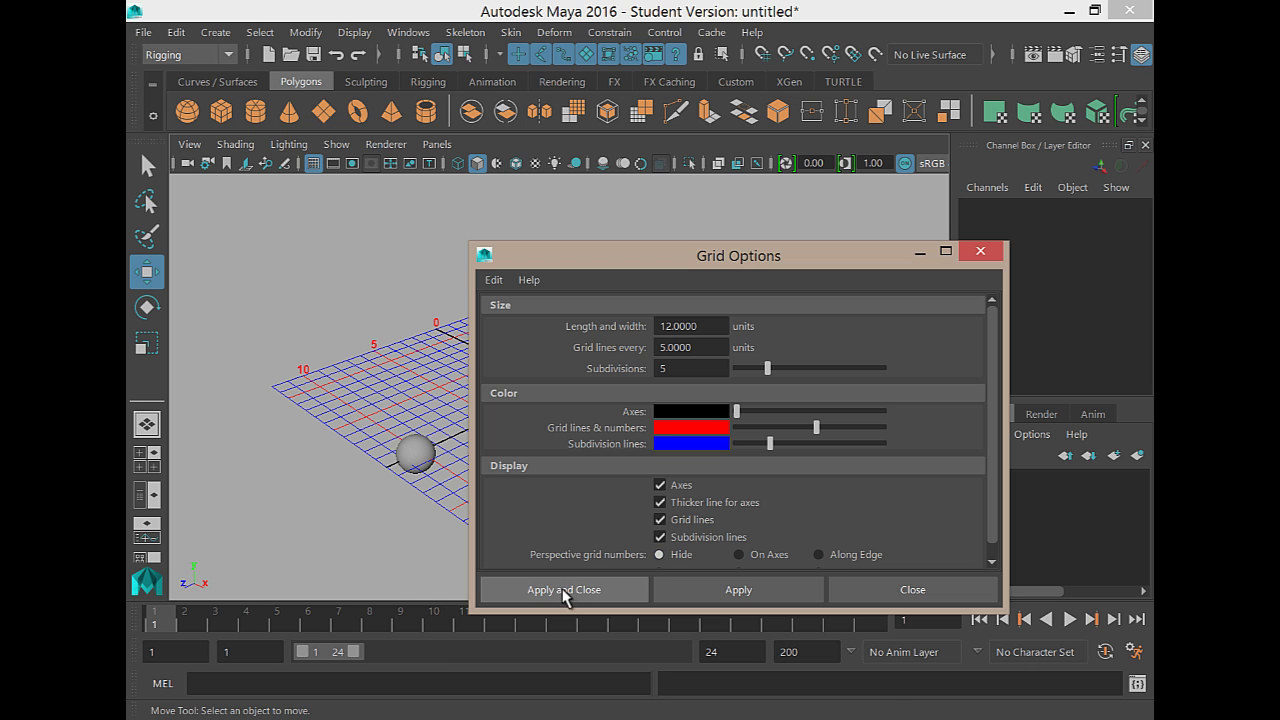
{"action": "left_click", "coordinate": [563, 591]}
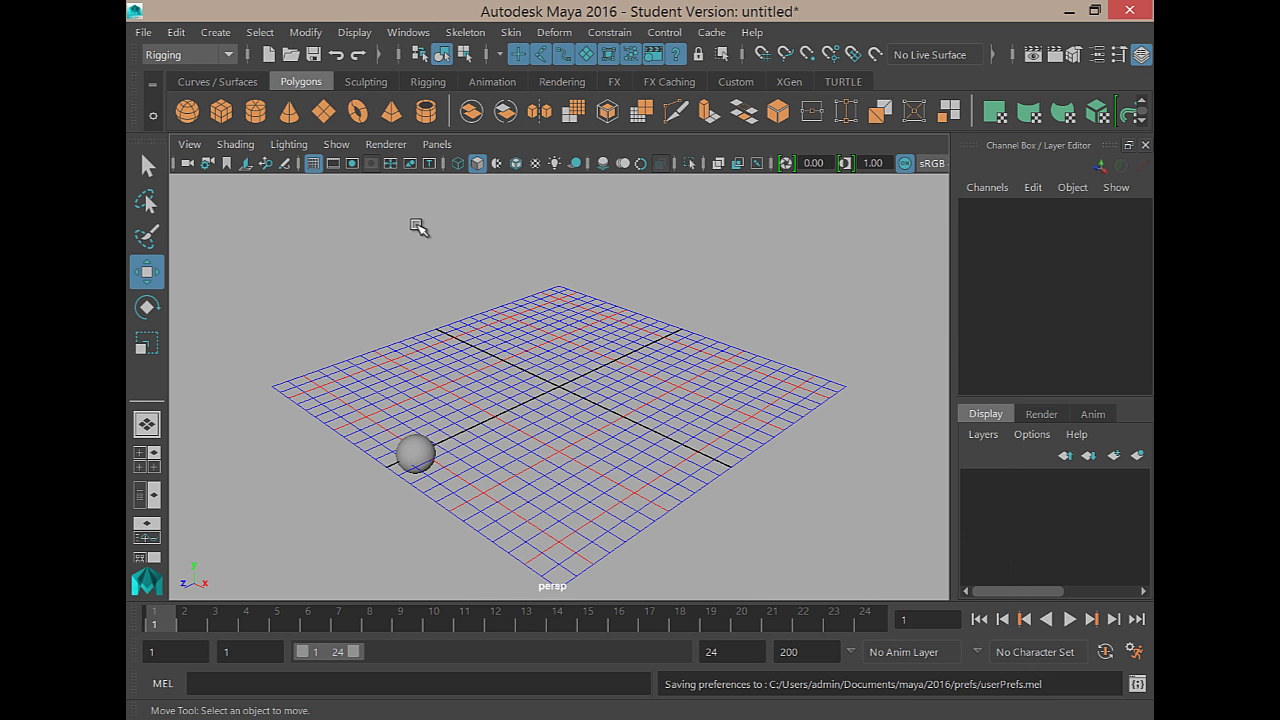
{"action": "left_click", "coordinate": [313, 164]}
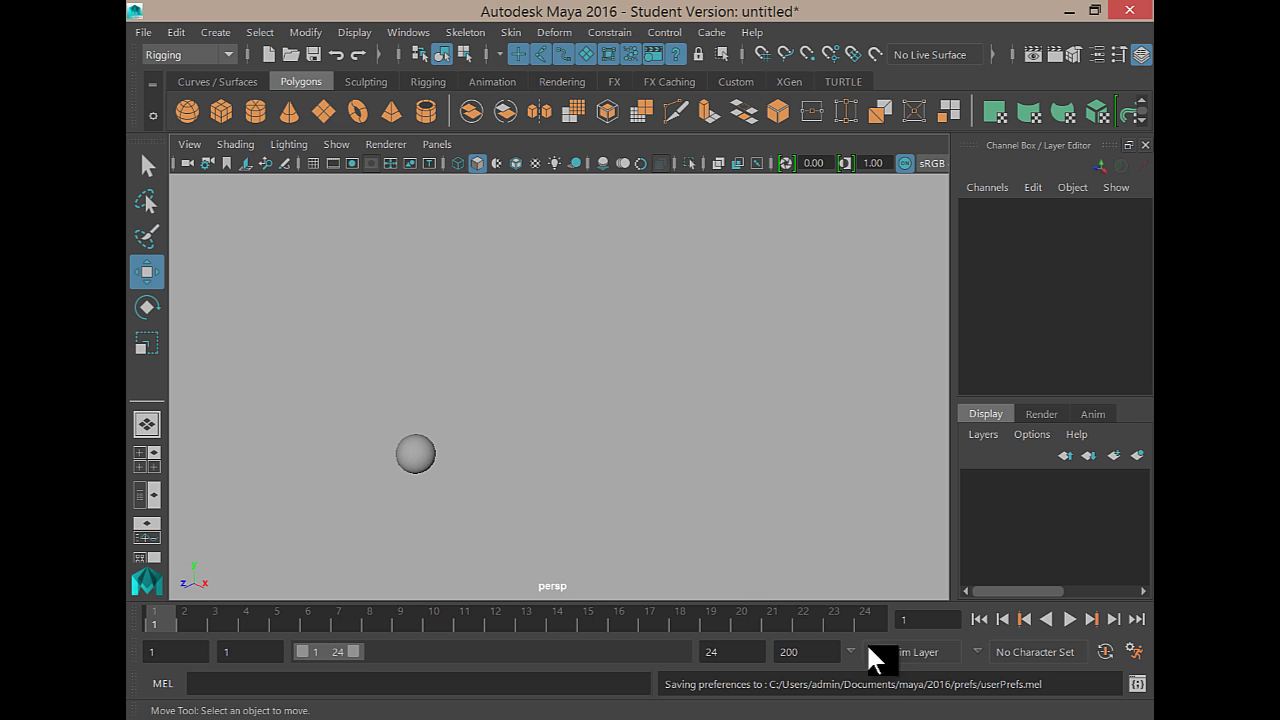
Preview the ball animation briefly and set the playback speed to Play Every Frame, Free.
{"action": "left_click", "coordinate": [1068, 619]}
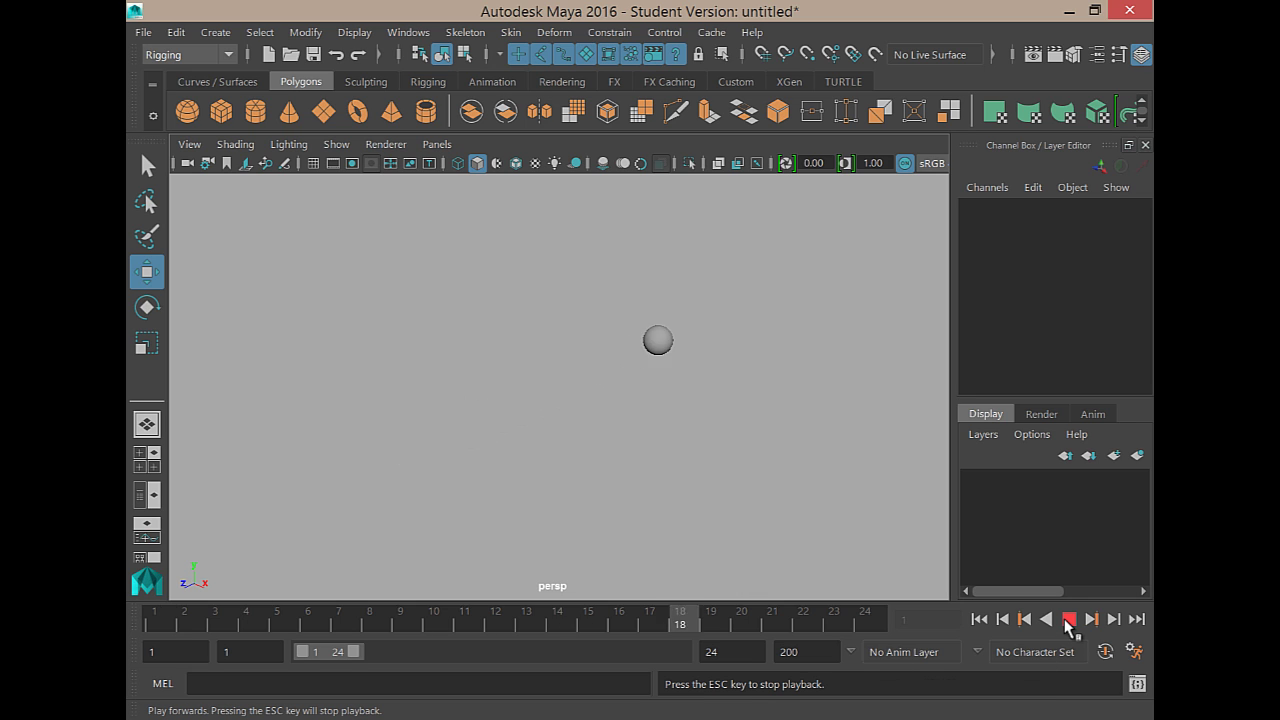
{"action": "left_click", "coordinate": [1068, 619]}
{"action": "right_click", "coordinate": [770, 622]}
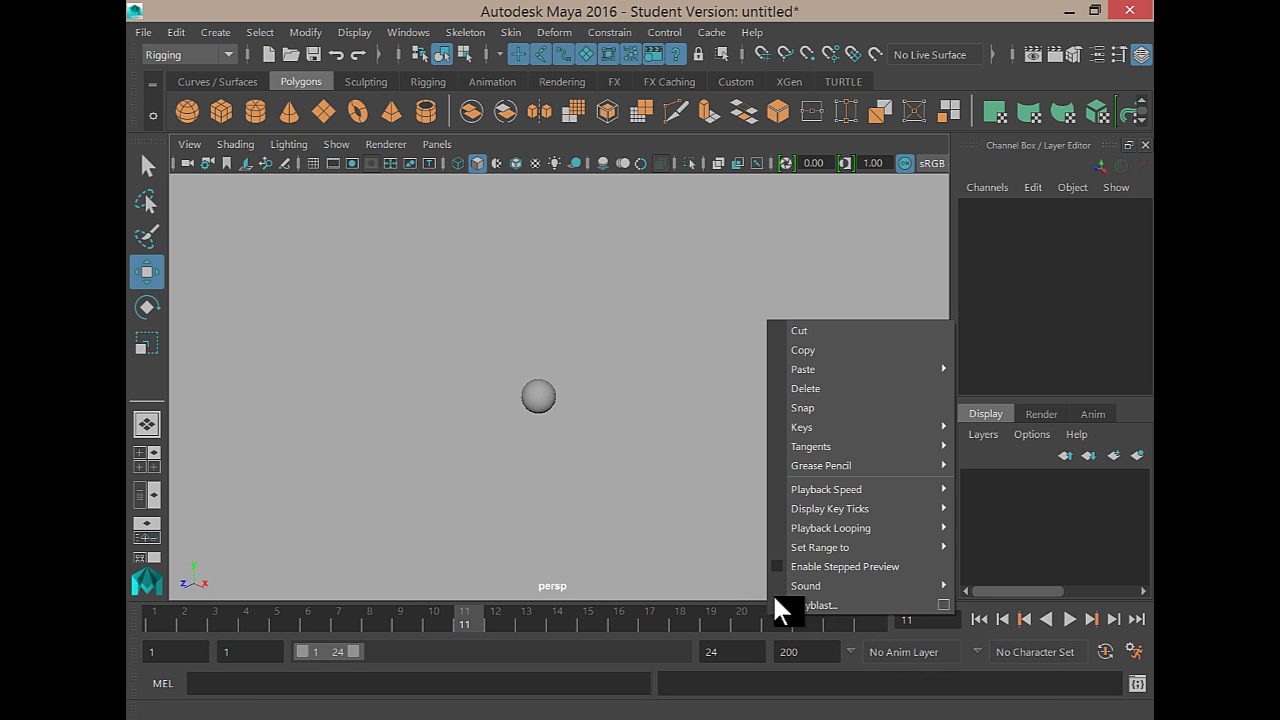
{"action": "mouse_move", "coordinate": [835, 490]}
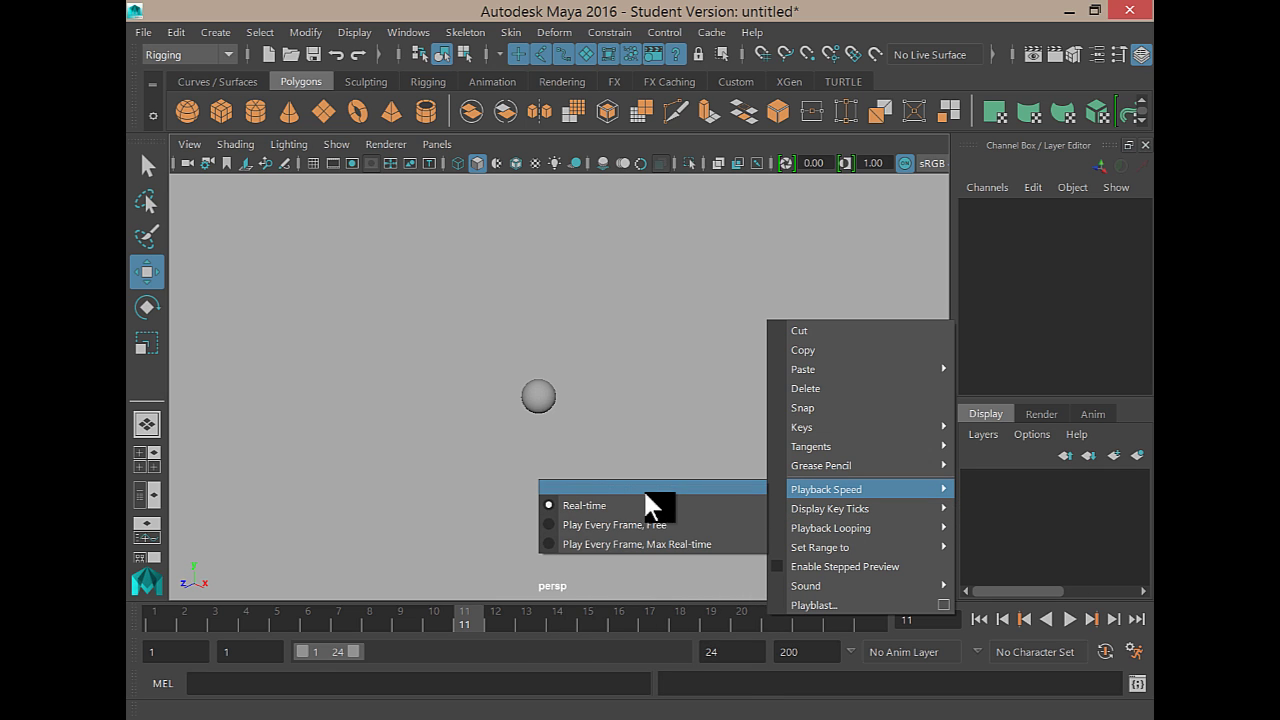
{"action": "left_click", "coordinate": [557, 524]}
Play the animation at the new playback speed, stop it, and go back to frame 1.
{"action": "left_click", "coordinate": [1070, 620]}
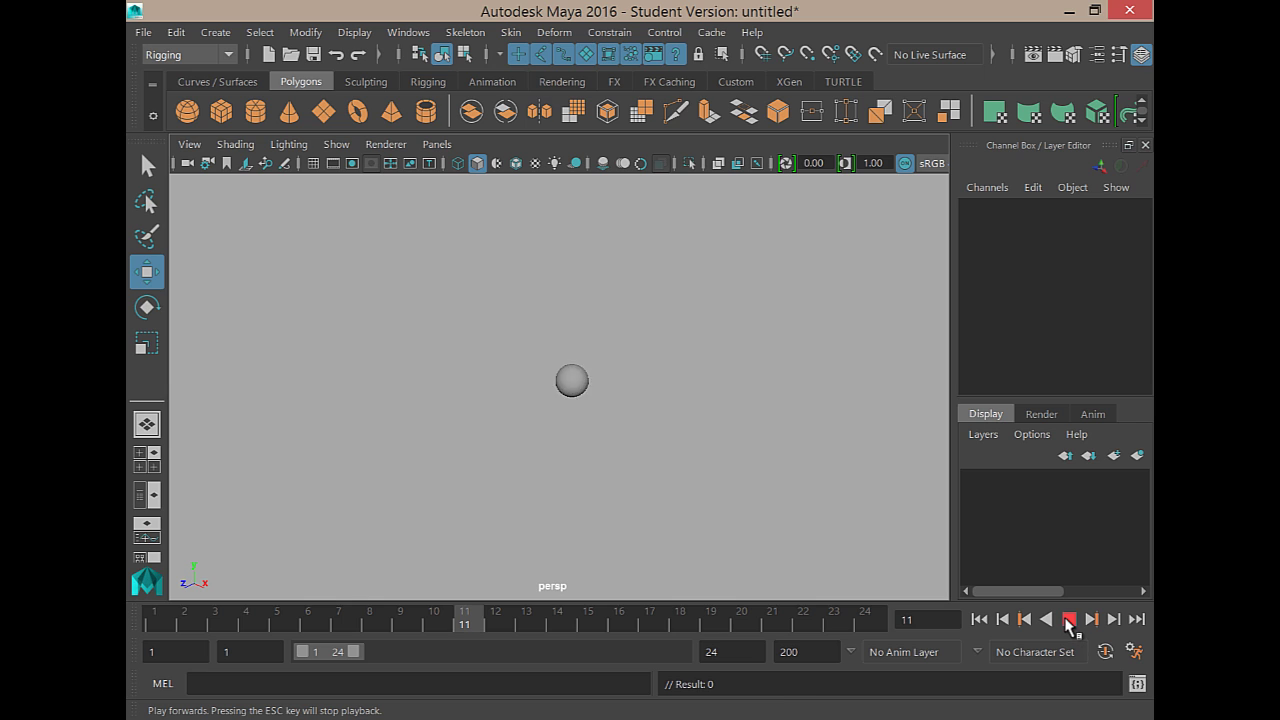
{"action": "left_click", "coordinate": [1069, 620]}
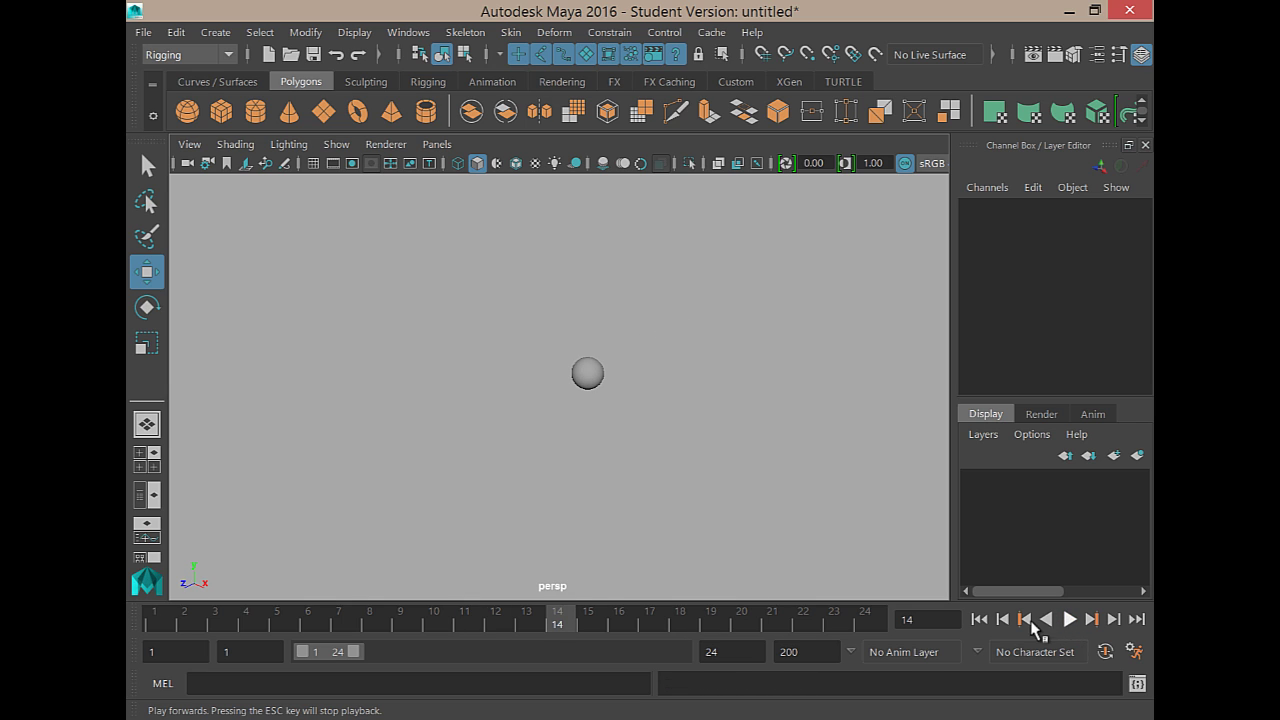
{"action": "left_click", "coordinate": [160, 625]}
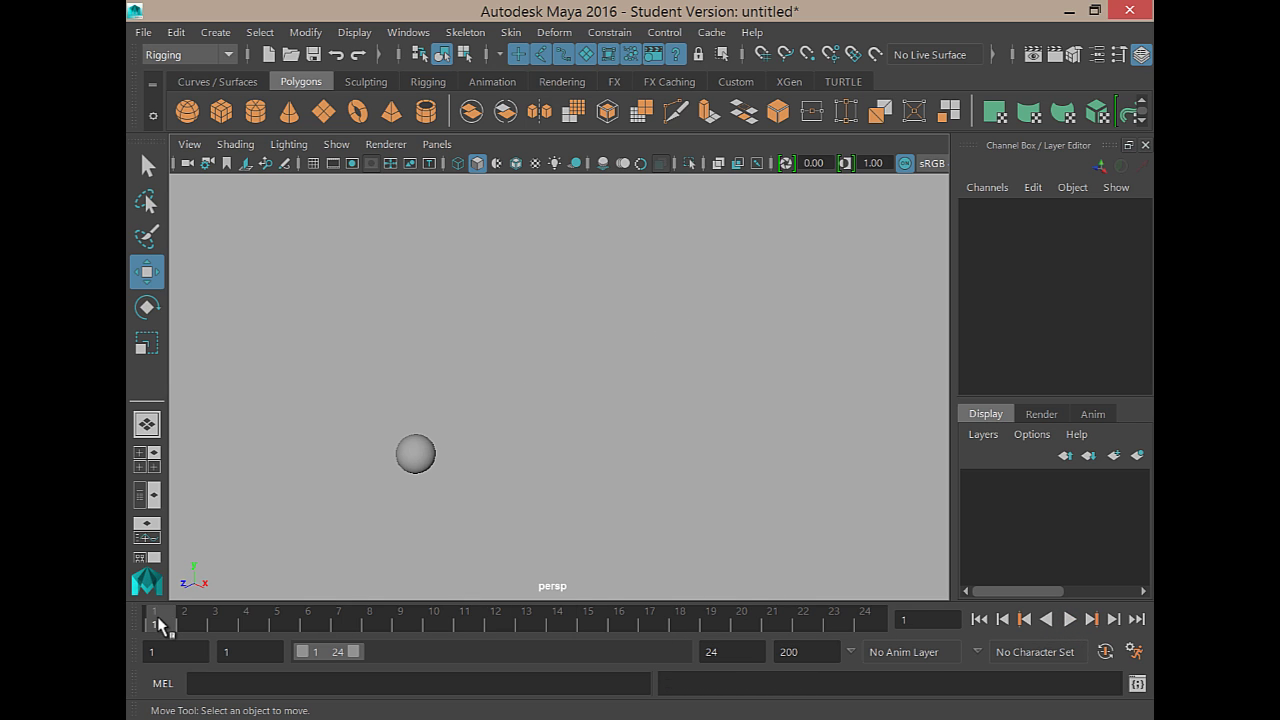
Show the viewport grid again and reframe the perspective view so the whole grid and the ball are seen from a low angle.
{"action": "right_click", "coordinate": [816, 621]}
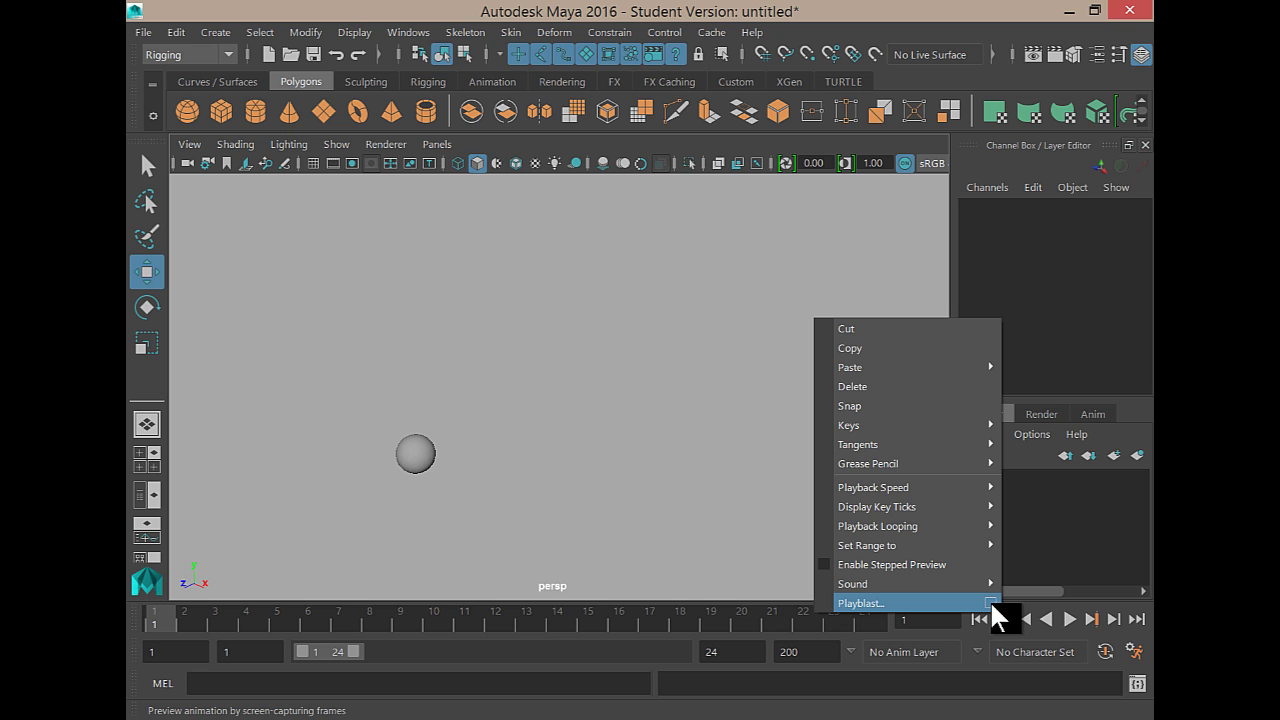
{"action": "left_click", "coordinate": [510, 483]}
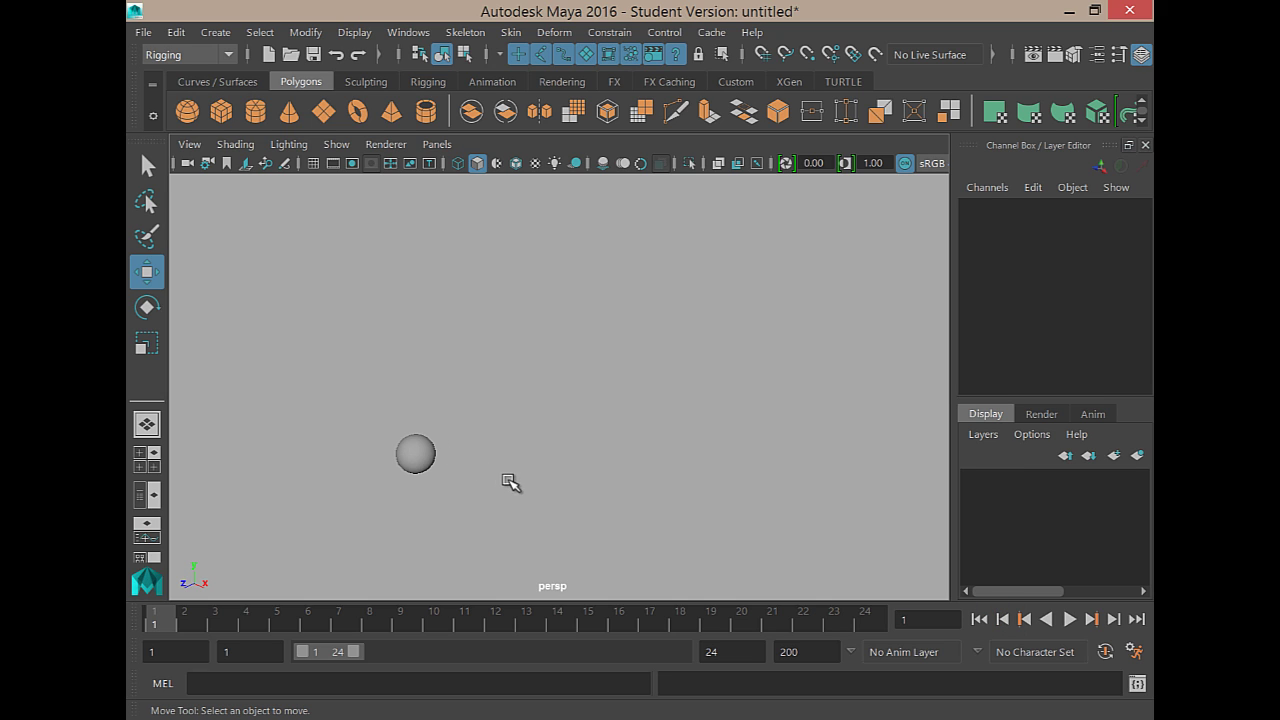
{"action": "left_click_drag", "start_coordinate": [514, 506], "coordinate": [438, 465], "text": "alt"}
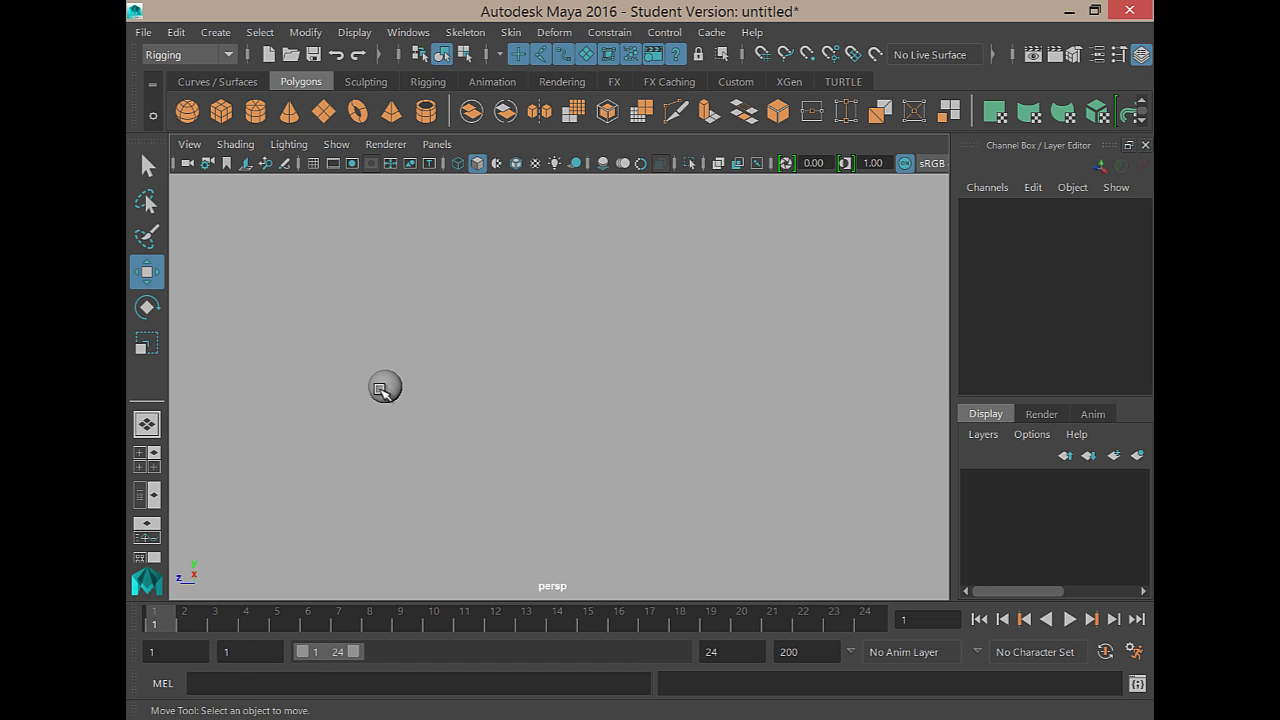
{"action": "left_click_drag", "start_coordinate": [586, 494], "coordinate": [580, 526], "text": "alt"}
{"action": "left_click", "coordinate": [314, 163]}
{"action": "right_click_drag", "start_coordinate": [580, 526], "coordinate": [678, 550], "text": "alt"}
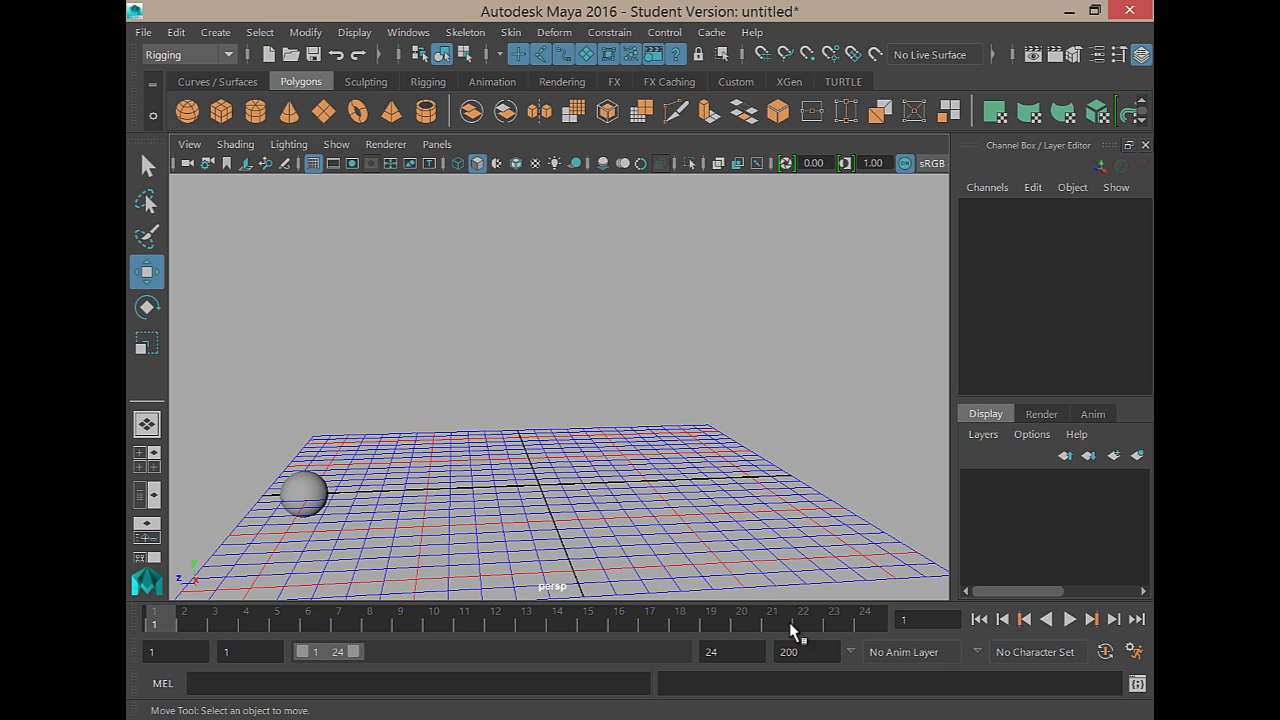
Preview the ball animation briefly, stop it, and hide the viewport grid.
{"action": "left_click", "coordinate": [1070, 619]}
{"action": "left_click", "coordinate": [1070, 619]}
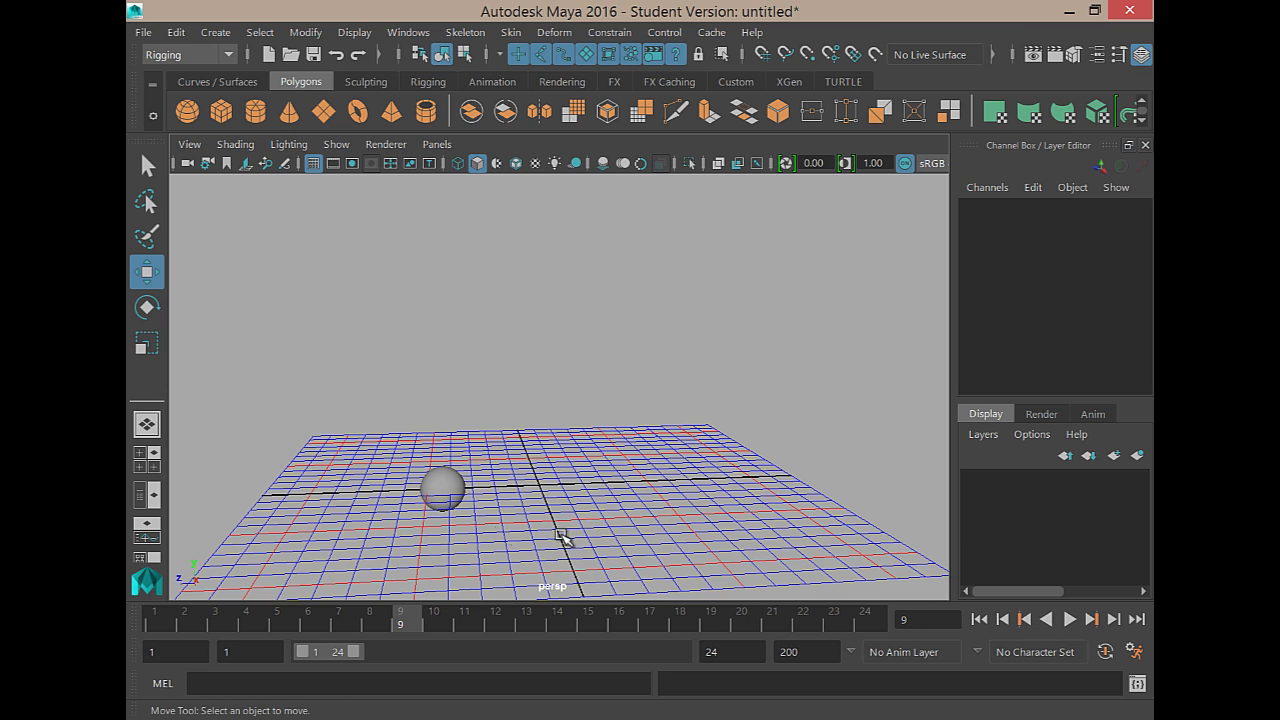
{"action": "left_click", "coordinate": [310, 165]}
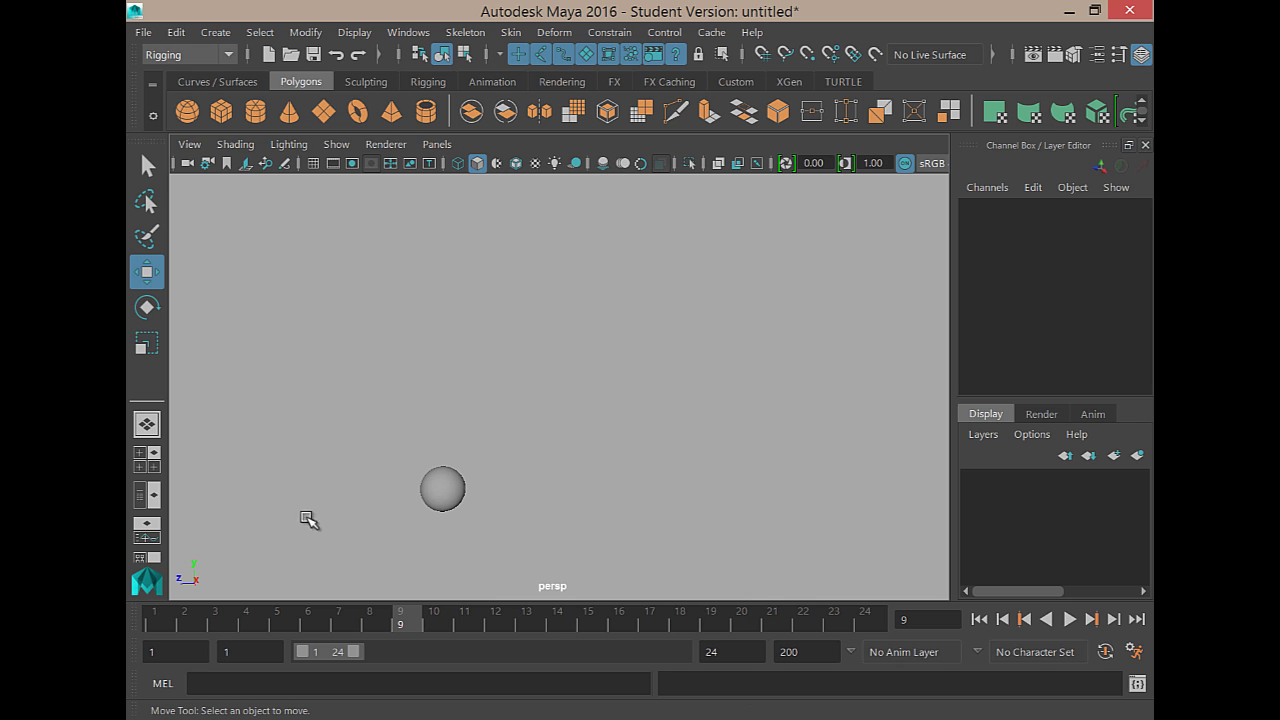
Open the Playblast options for the timeline and move the dialog clear of the ball.
{"action": "right_click", "coordinate": [826, 626]}
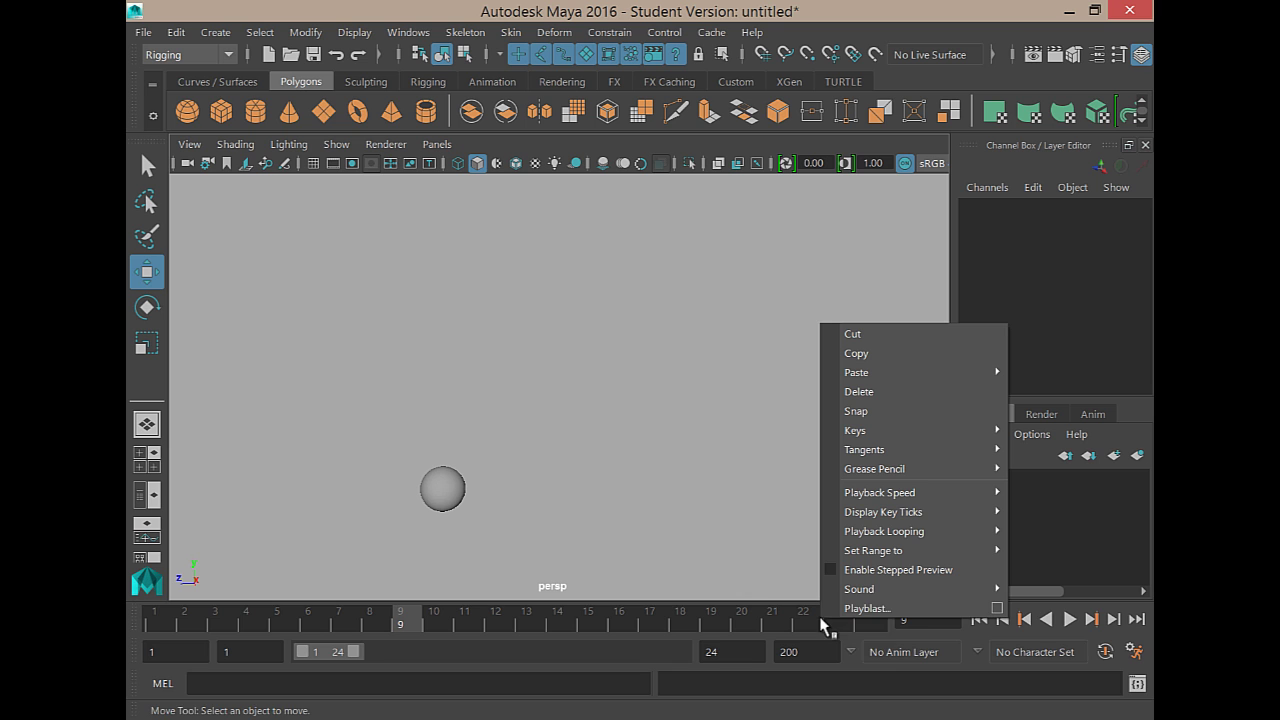
{"action": "left_click", "coordinate": [996, 607]}
{"action": "left_click_drag", "start_coordinate": [740, 242], "coordinate": [806, 166]}
Try the image format for the playblast and look through its available encodings.
{"action": "left_click", "coordinate": [769, 293]}
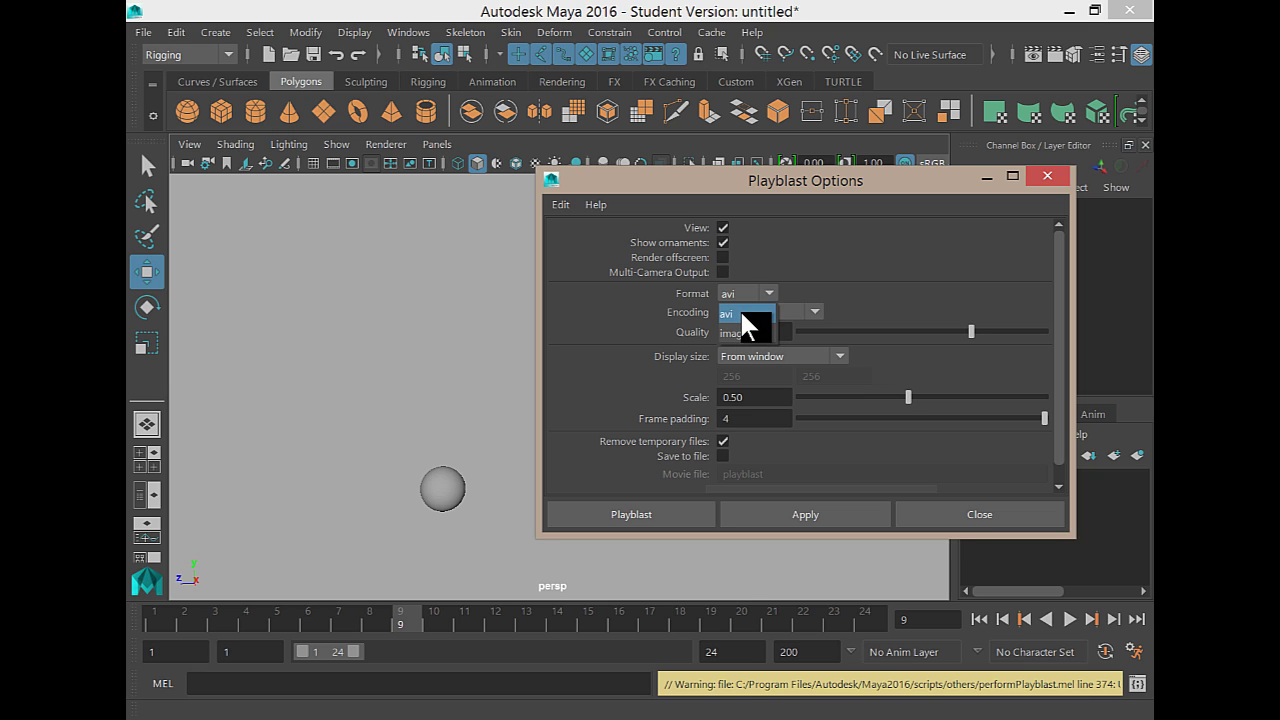
{"action": "left_click", "coordinate": [750, 330]}
{"action": "left_click", "coordinate": [793, 313]}
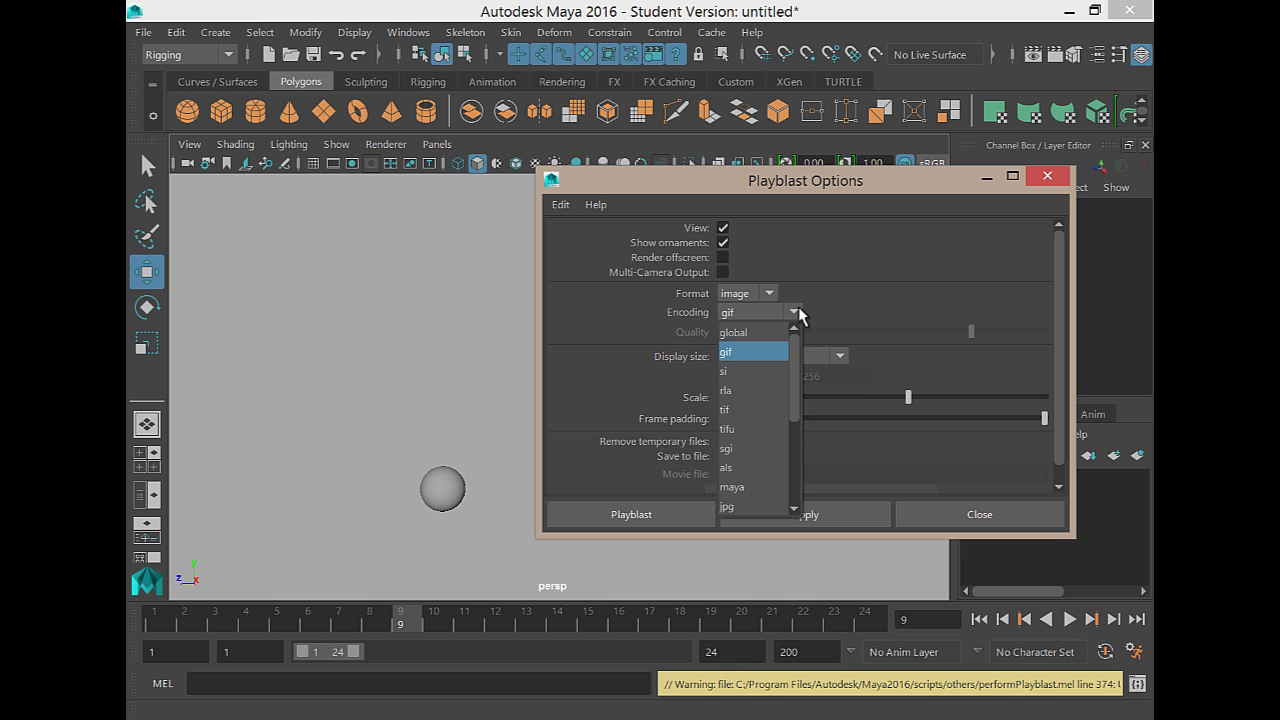
{"action": "left_click_drag", "start_coordinate": [796, 381], "coordinate": [761, 326]}
{"action": "left_click", "coordinate": [836, 303]}
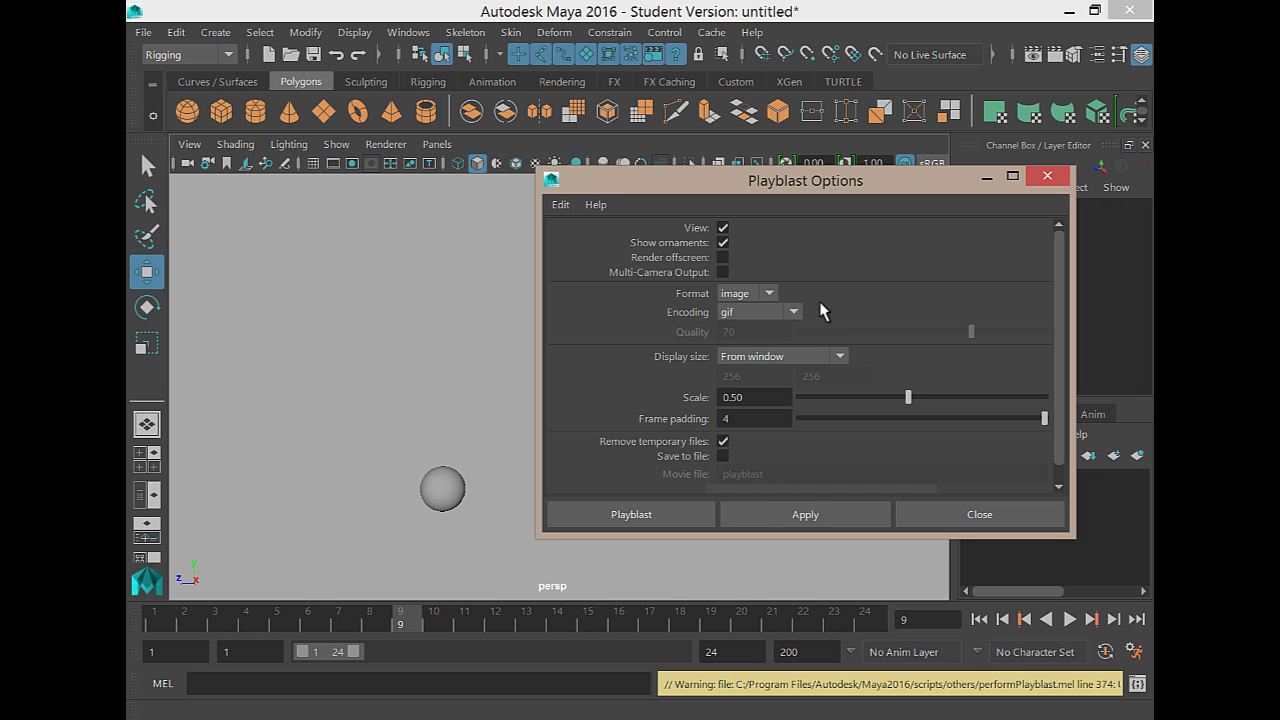
Set the playblast format to avi and its encoding to none.
{"action": "left_click", "coordinate": [768, 291]}
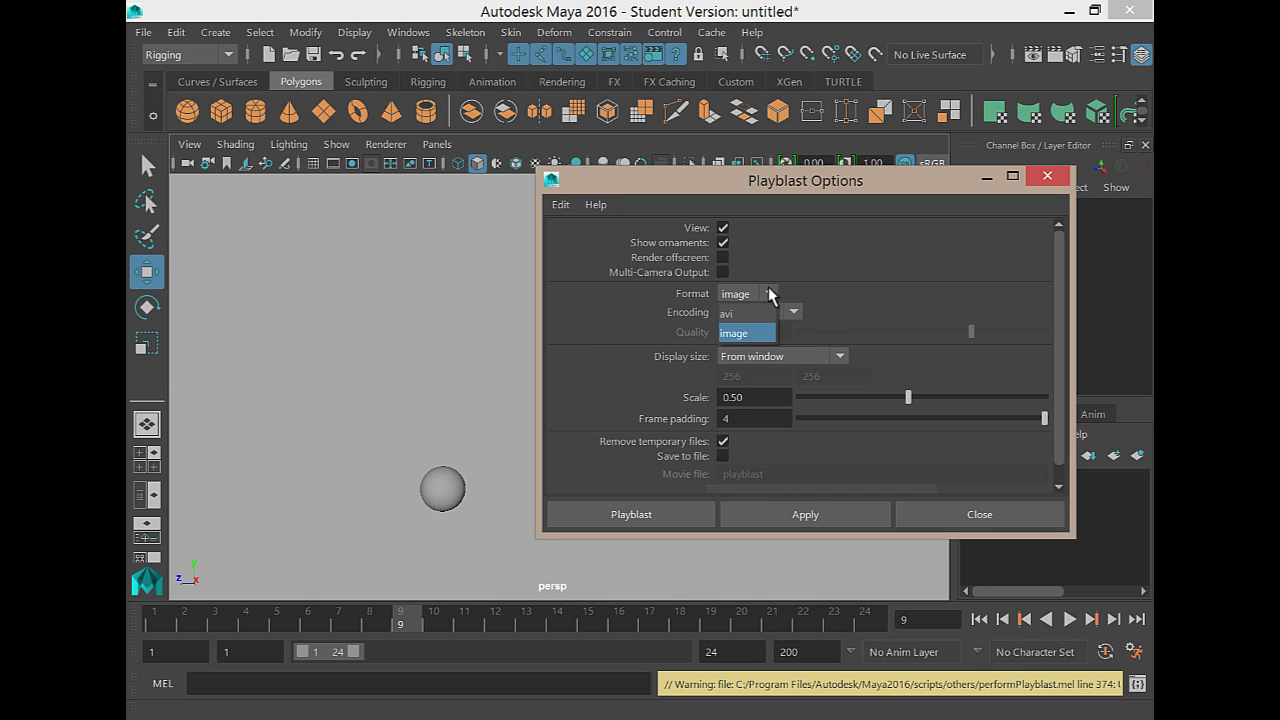
{"action": "left_click", "coordinate": [765, 304]}
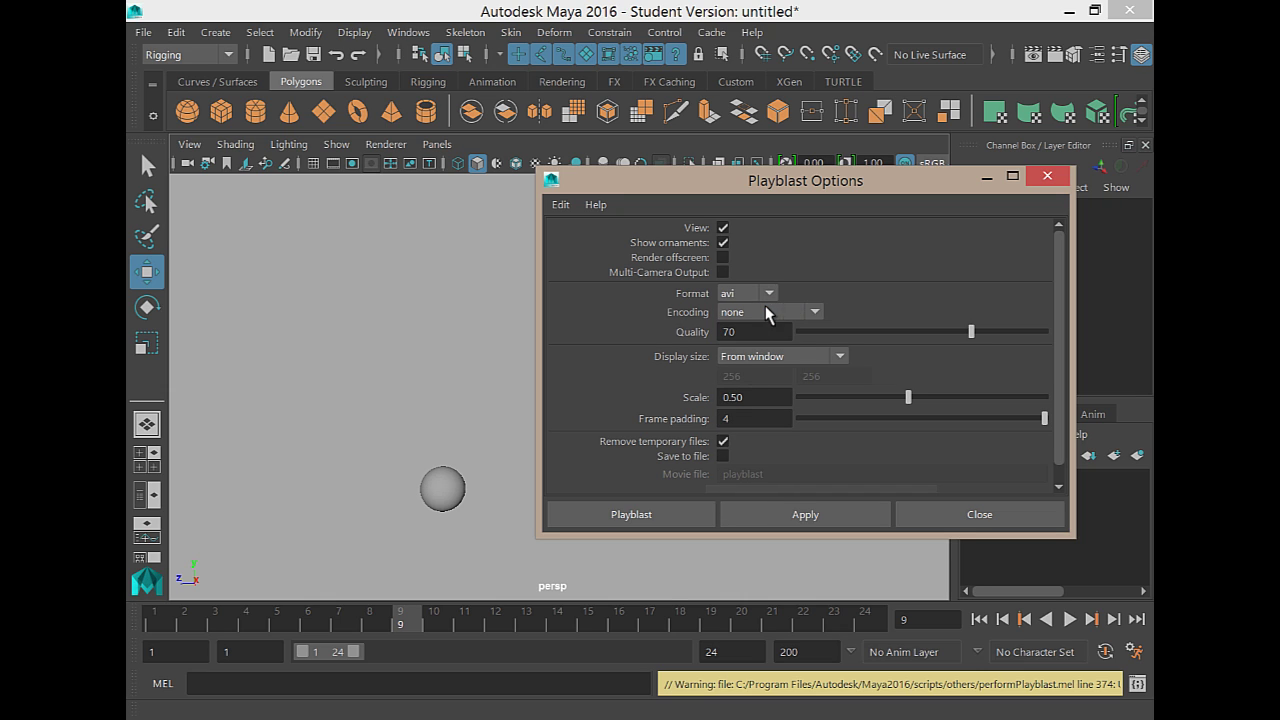
{"action": "left_click", "coordinate": [815, 313]}
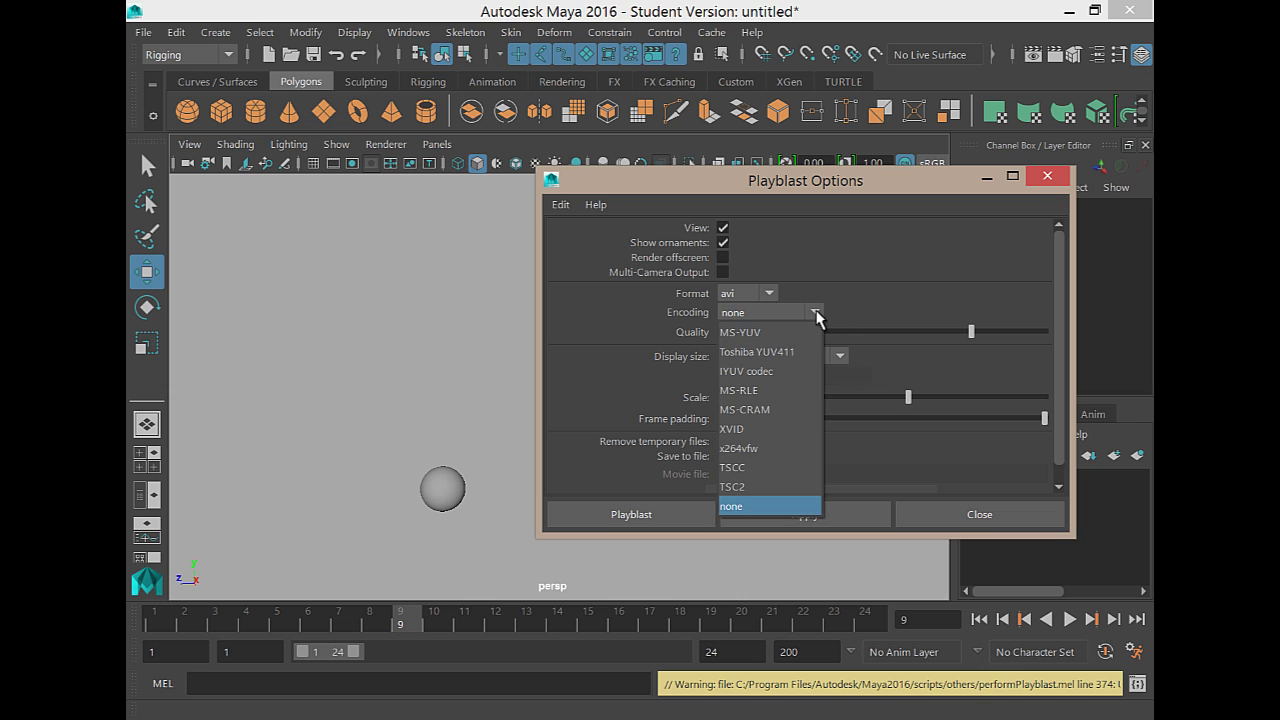
{"action": "left_click", "coordinate": [757, 508]}
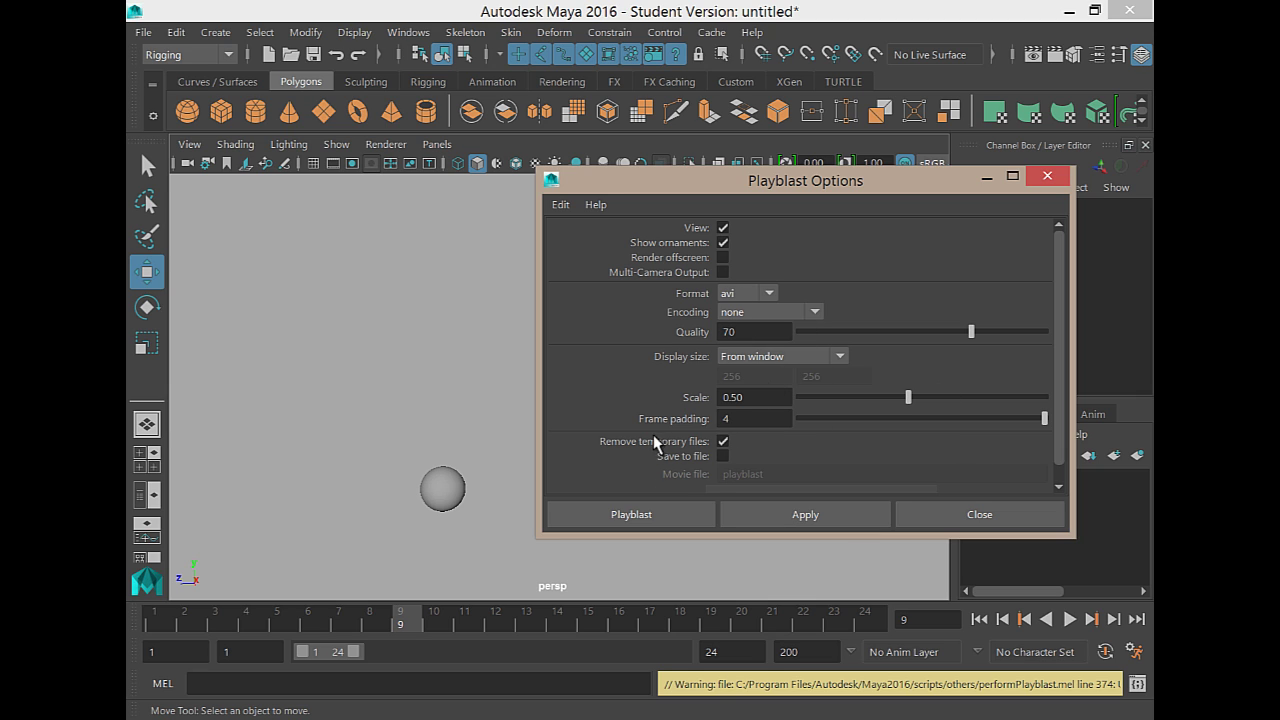
Enable saving the playblast to file and set the movie file name to playblastTEST.
{"action": "left_click", "coordinate": [722, 456]}
{"action": "scroll", "coordinate": [1062, 352], "scroll_direction": "down", "scroll_amount": 1}
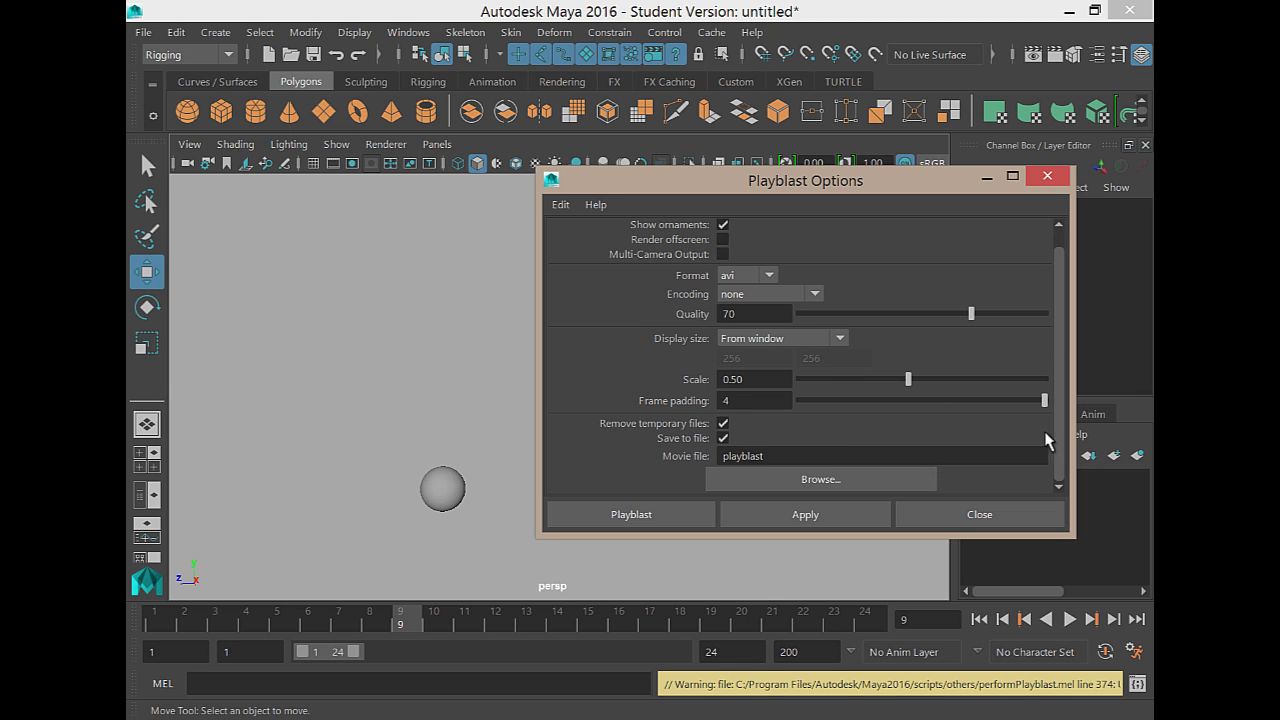
{"action": "left_click_drag", "start_coordinate": [775, 456], "coordinate": [635, 463]}
{"action": "left_click", "coordinate": [768, 456]}
{"action": "type", "text": "TEST"}
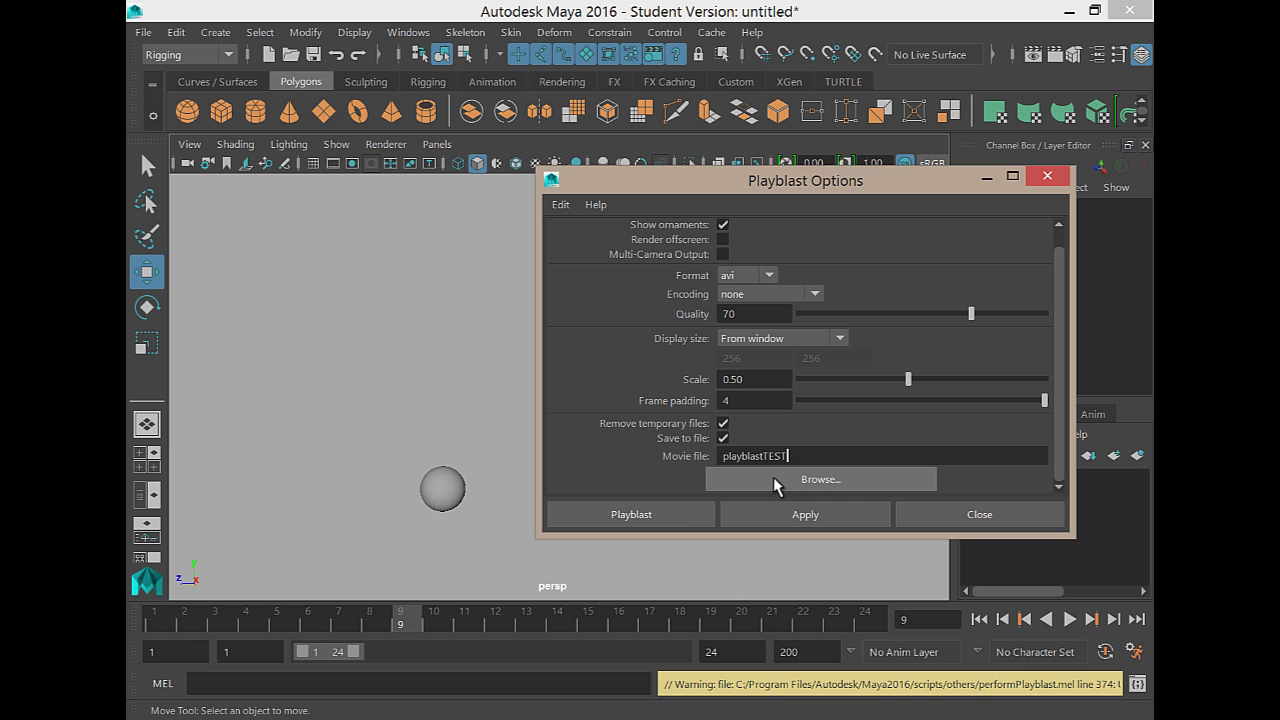
Browse to the throw away folder on the desktop and set the playblast movie file there as TEST PLYBLST.
{"action": "left_click", "coordinate": [785, 478]}
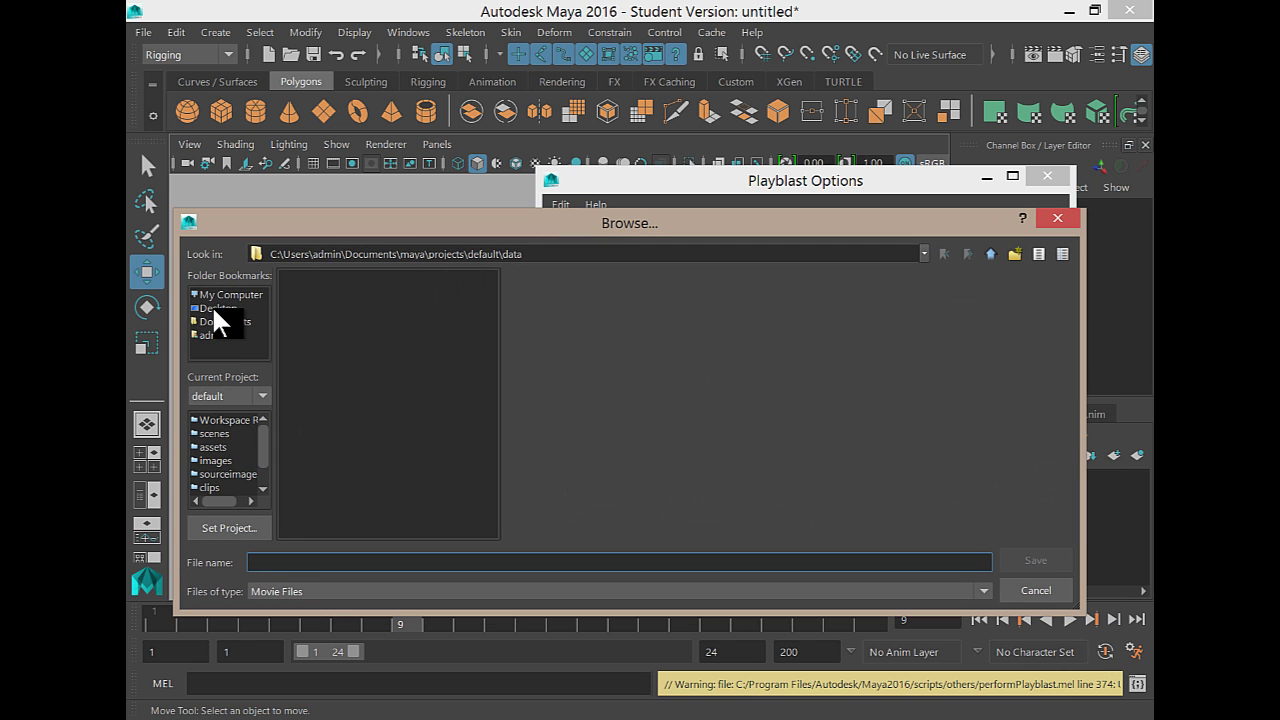
{"action": "left_click", "coordinate": [212, 306]}
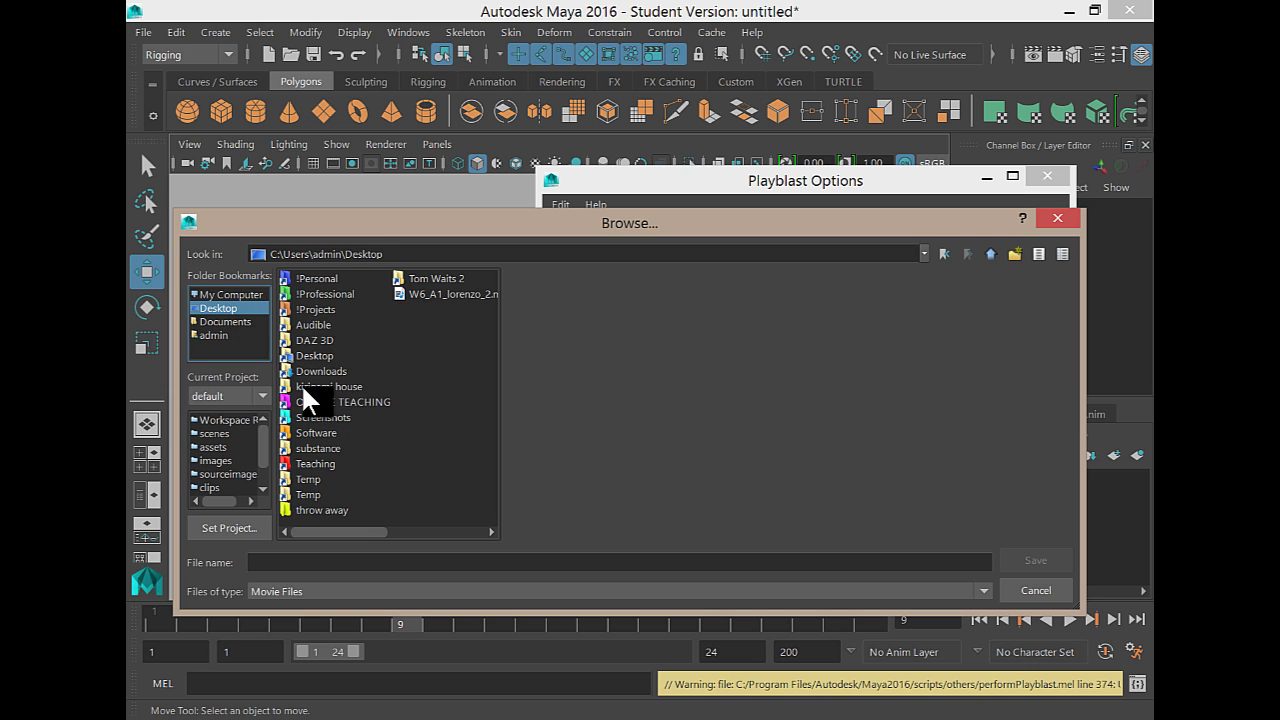
{"action": "double_click", "coordinate": [302, 510]}
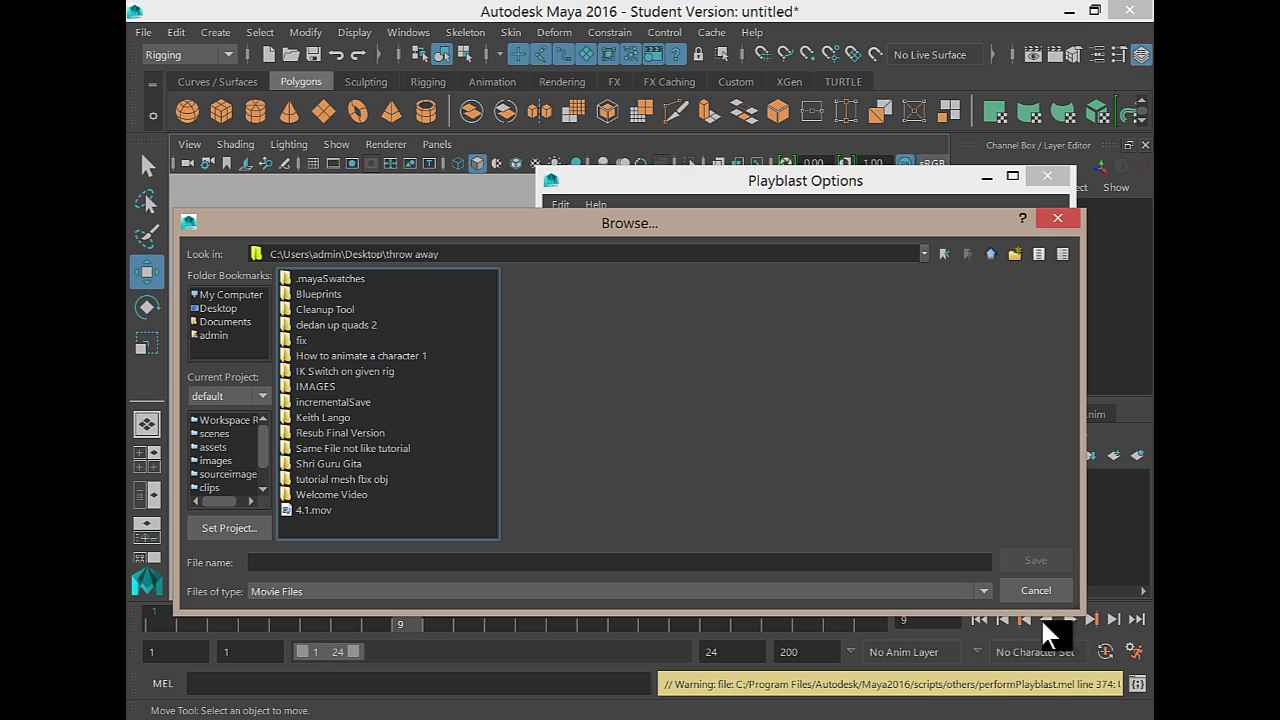
{"action": "left_click", "coordinate": [308, 562]}
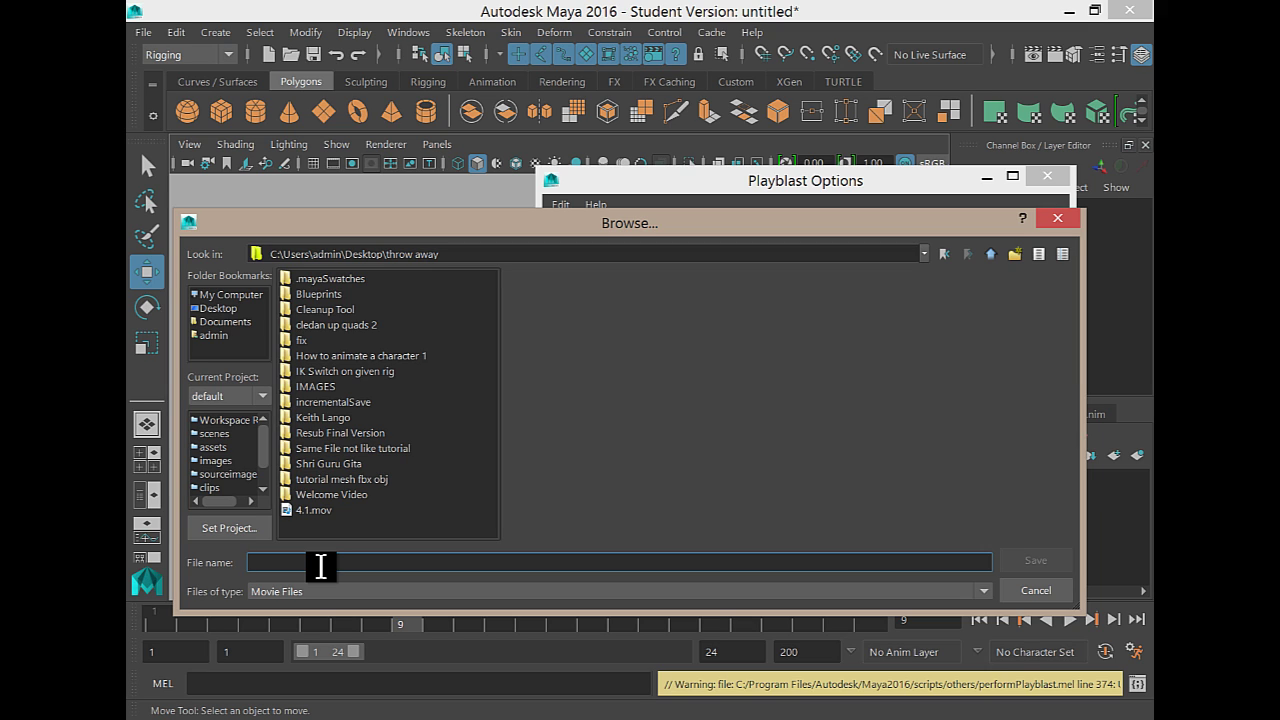
{"action": "type", "text": "TEST"}
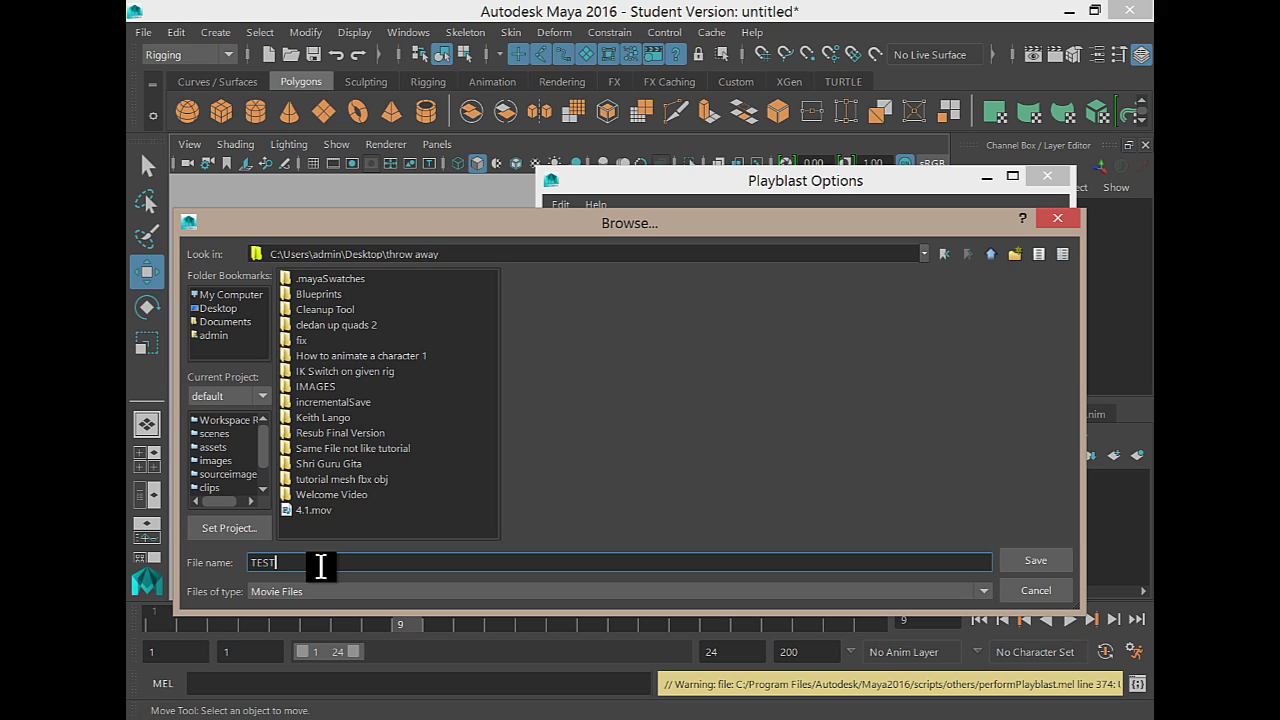
{"action": "type", "text": "PLYBLST"}
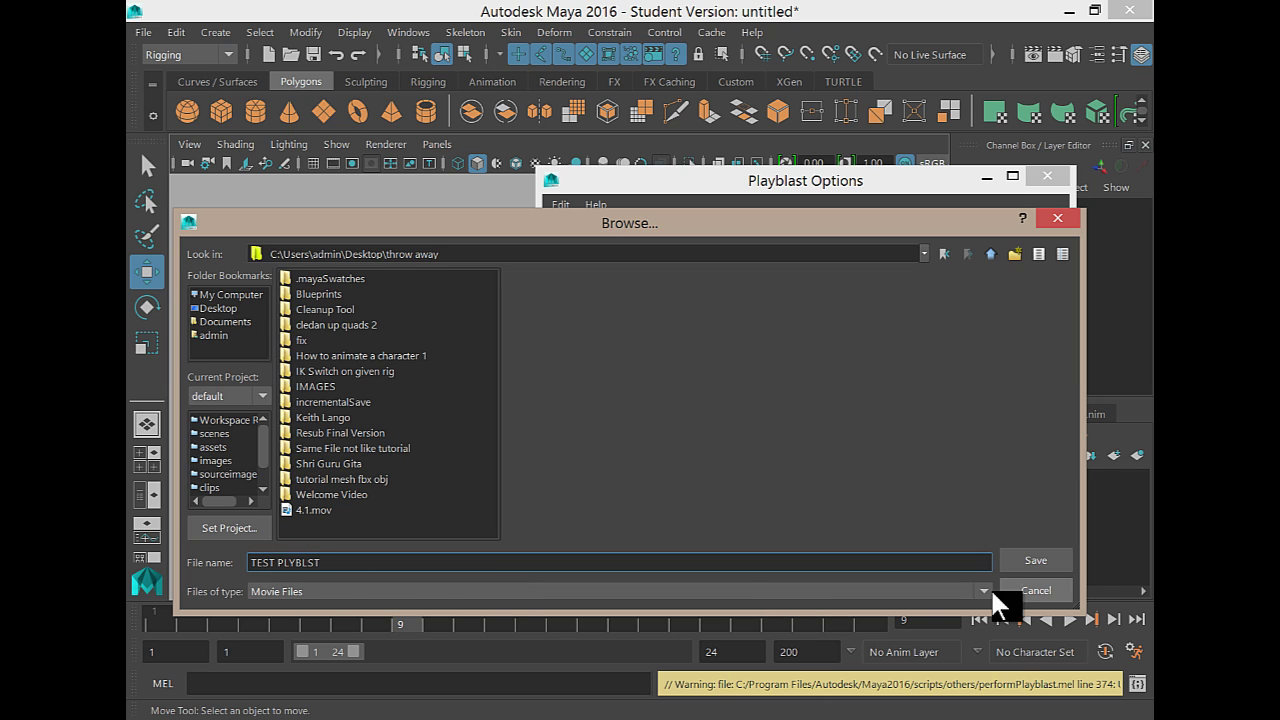
{"action": "left_click", "coordinate": [499, 587]}
{"action": "left_click", "coordinate": [499, 587]}
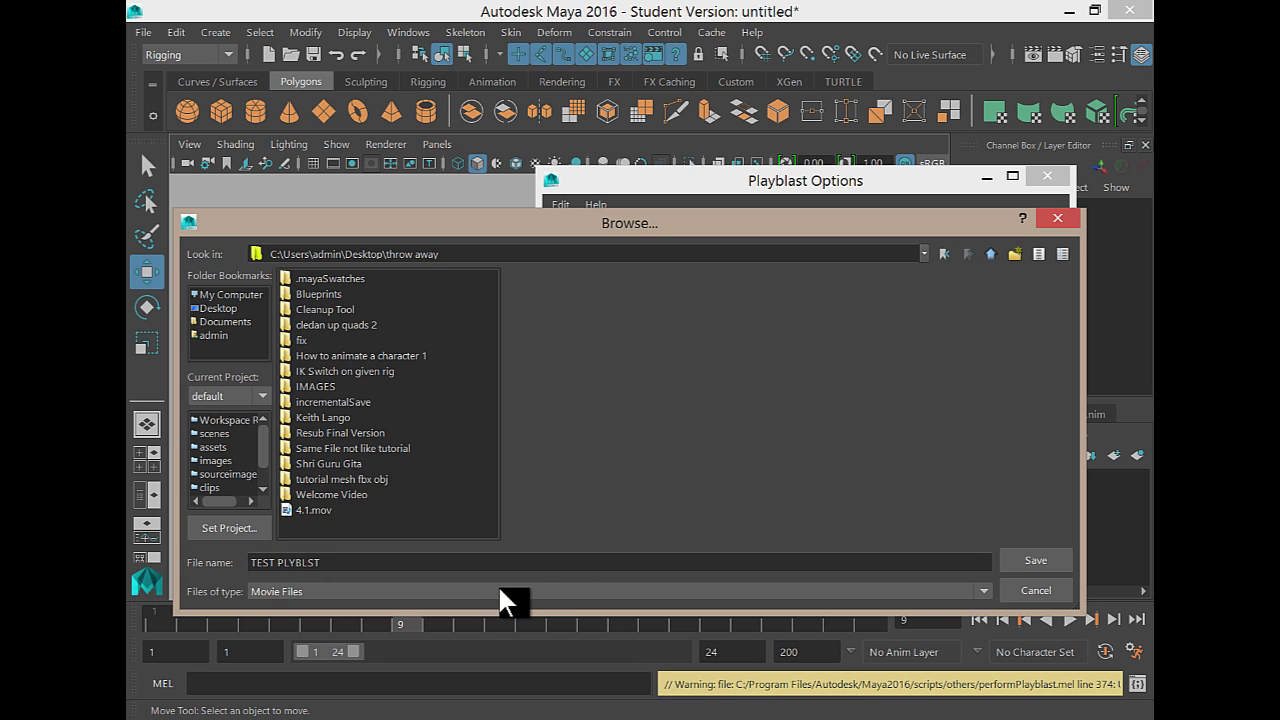
{"action": "left_click", "coordinate": [1052, 553]}
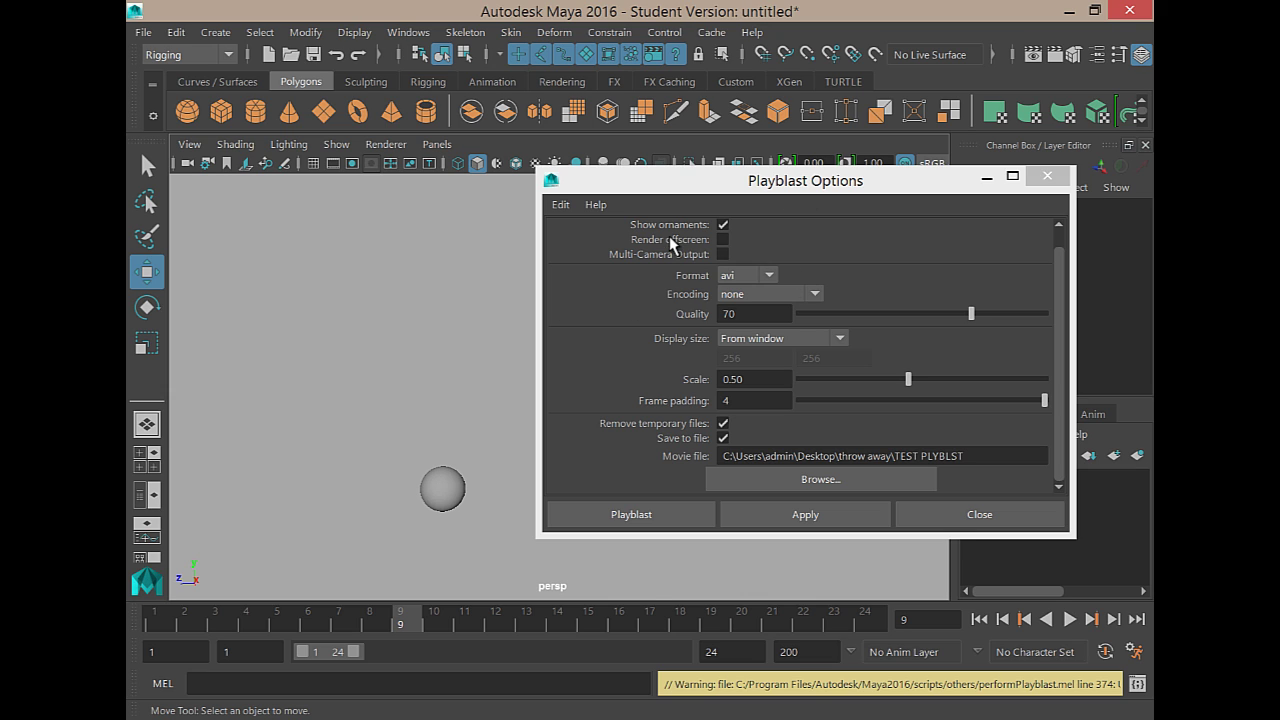
Turn Show ornaments off and back on, and run the playblast.
{"action": "left_click", "coordinate": [722, 225]}
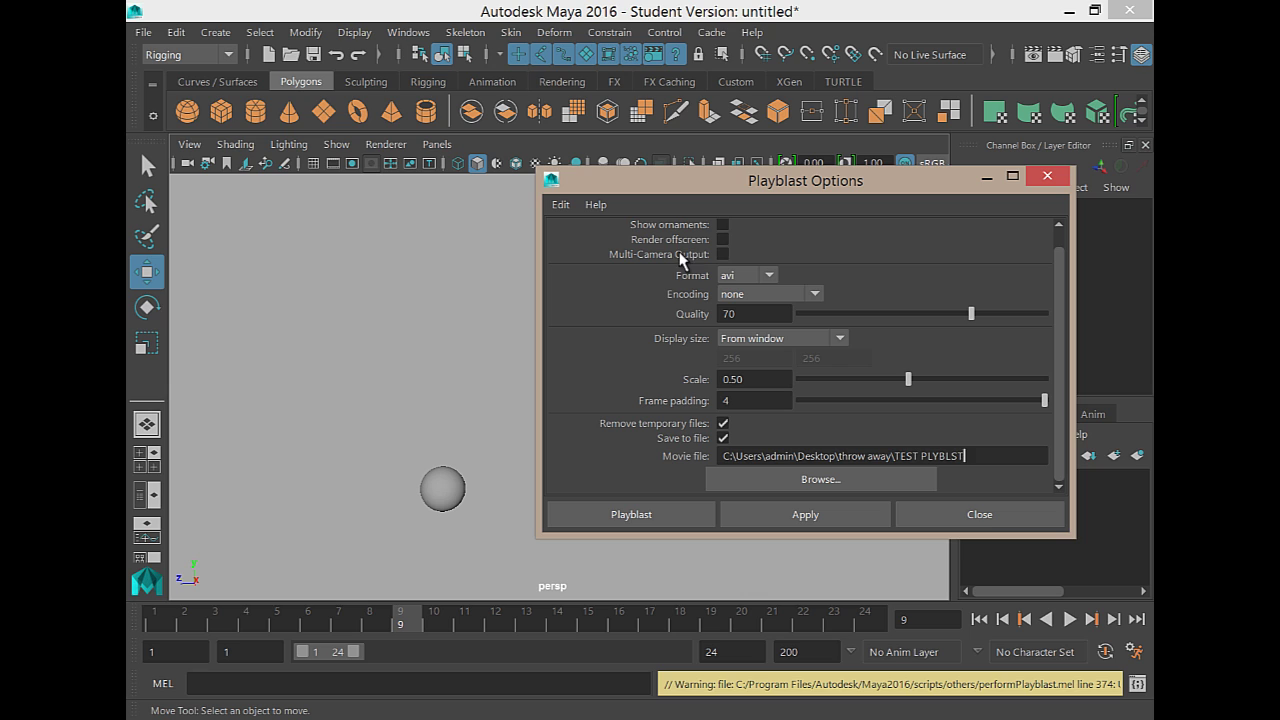
{"action": "left_click", "coordinate": [723, 225]}
{"action": "left_click", "coordinate": [631, 514]}
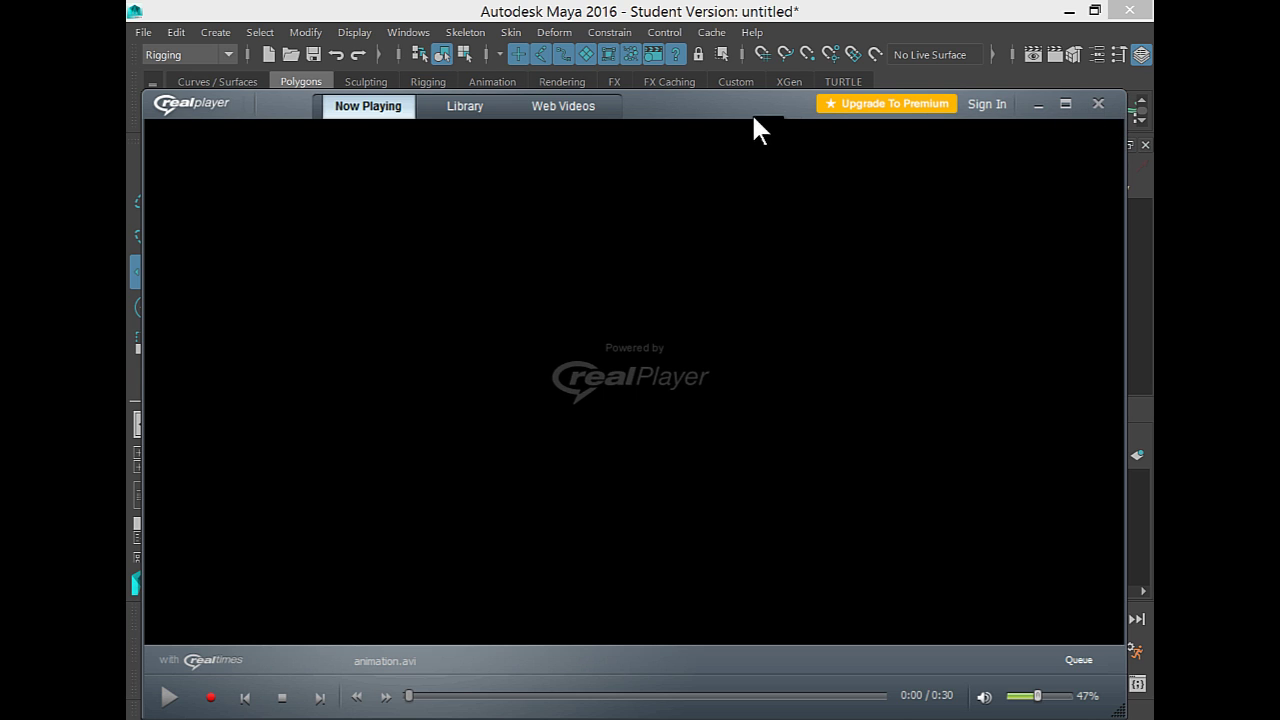
Dismiss the RealPlayer error and close the player.
{"action": "right_click", "coordinate": [912, 8]}
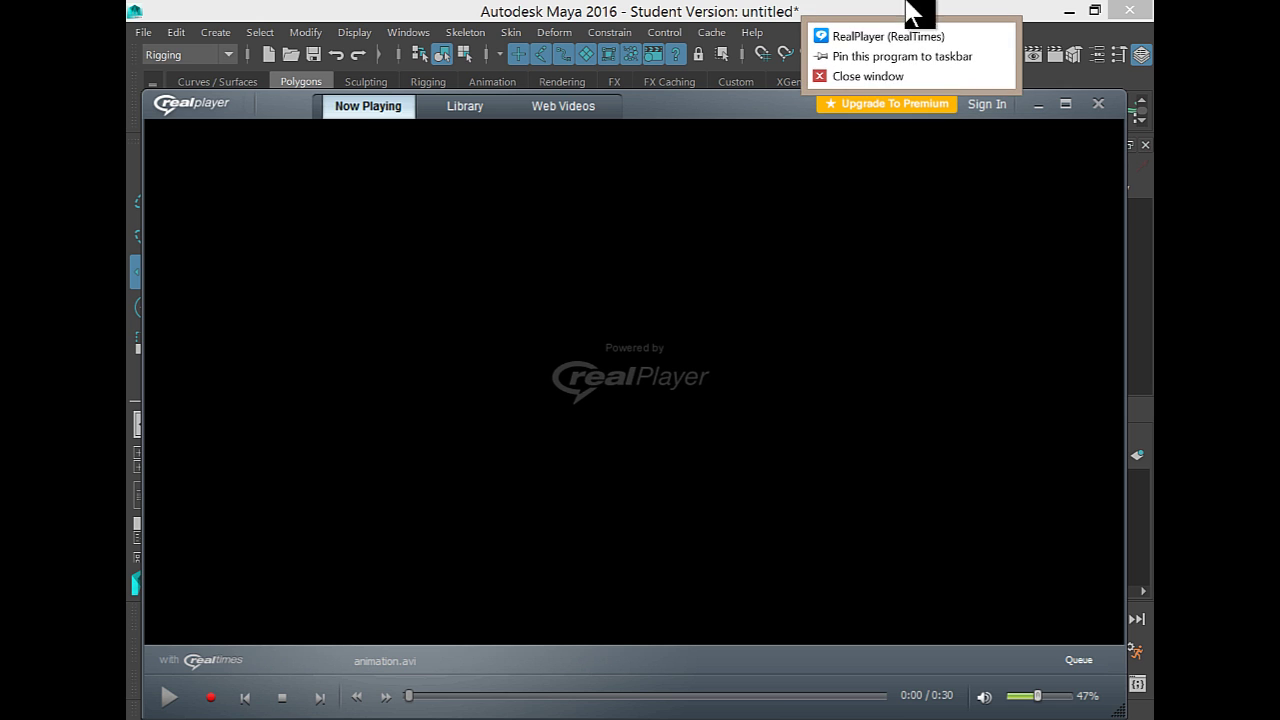
{"action": "left_click", "coordinate": [876, 86]}
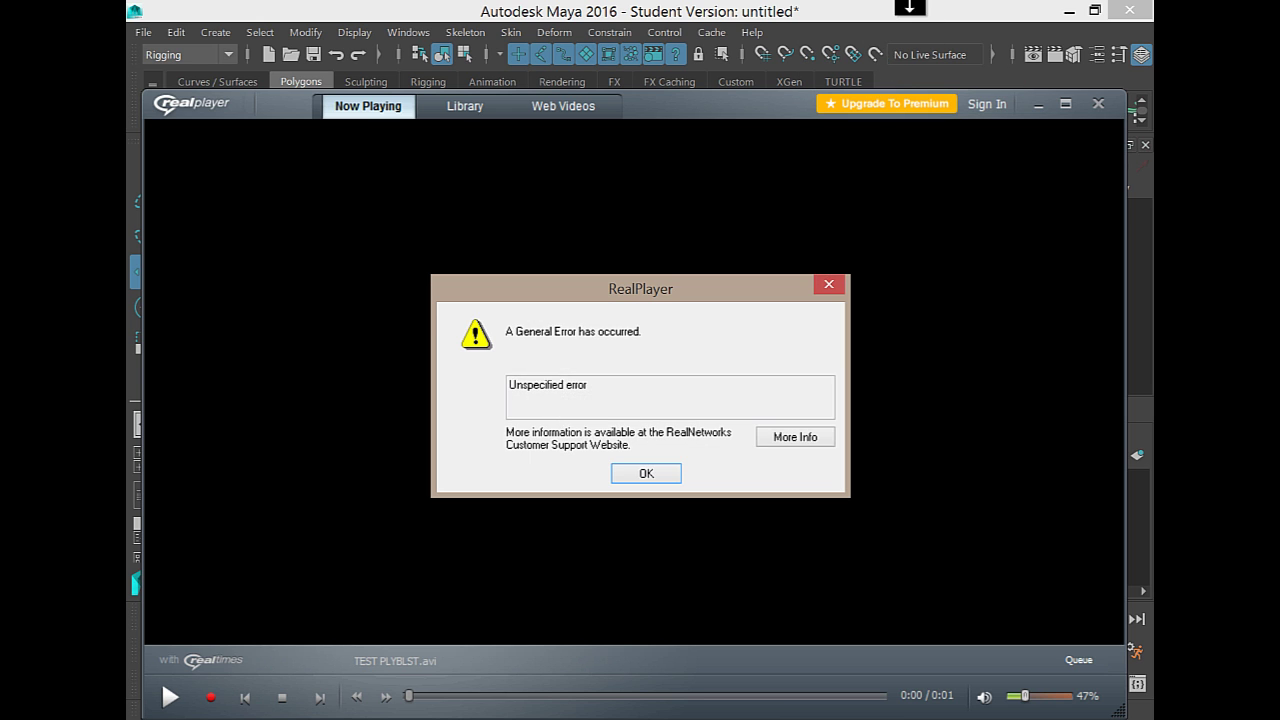
{"action": "left_click", "coordinate": [646, 474]}
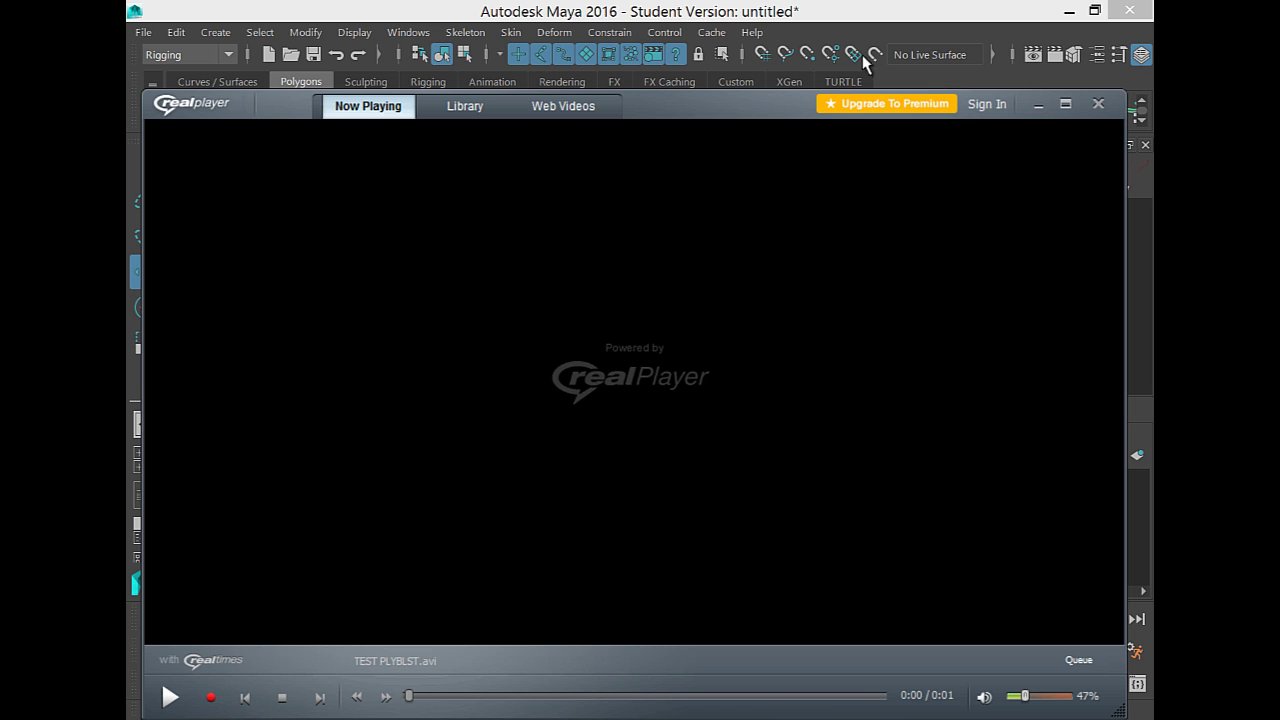
{"action": "left_click", "coordinate": [1088, 102]}
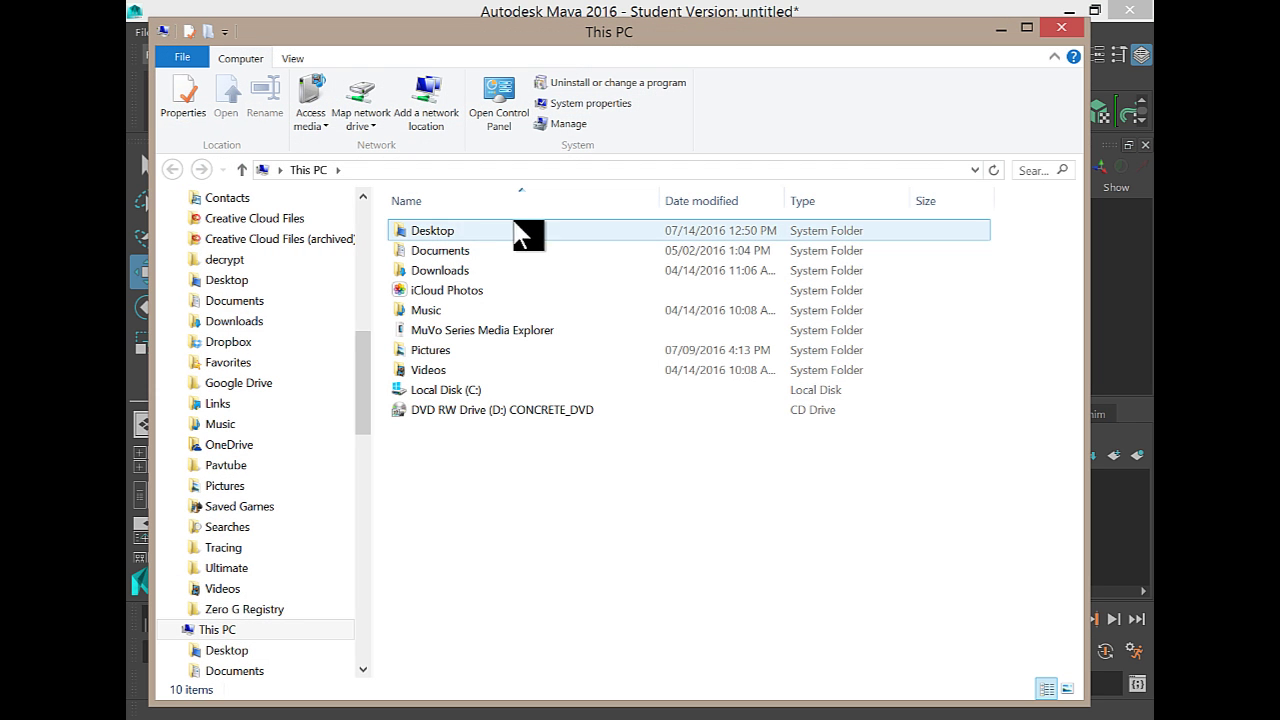
In File Explorer, open the throw away folder on the desktop, try to play TEST PLYBLST.avi, and close RealPlayer.
{"action": "left_click", "coordinate": [476, 232]}
{"action": "double_click", "coordinate": [476, 234]}
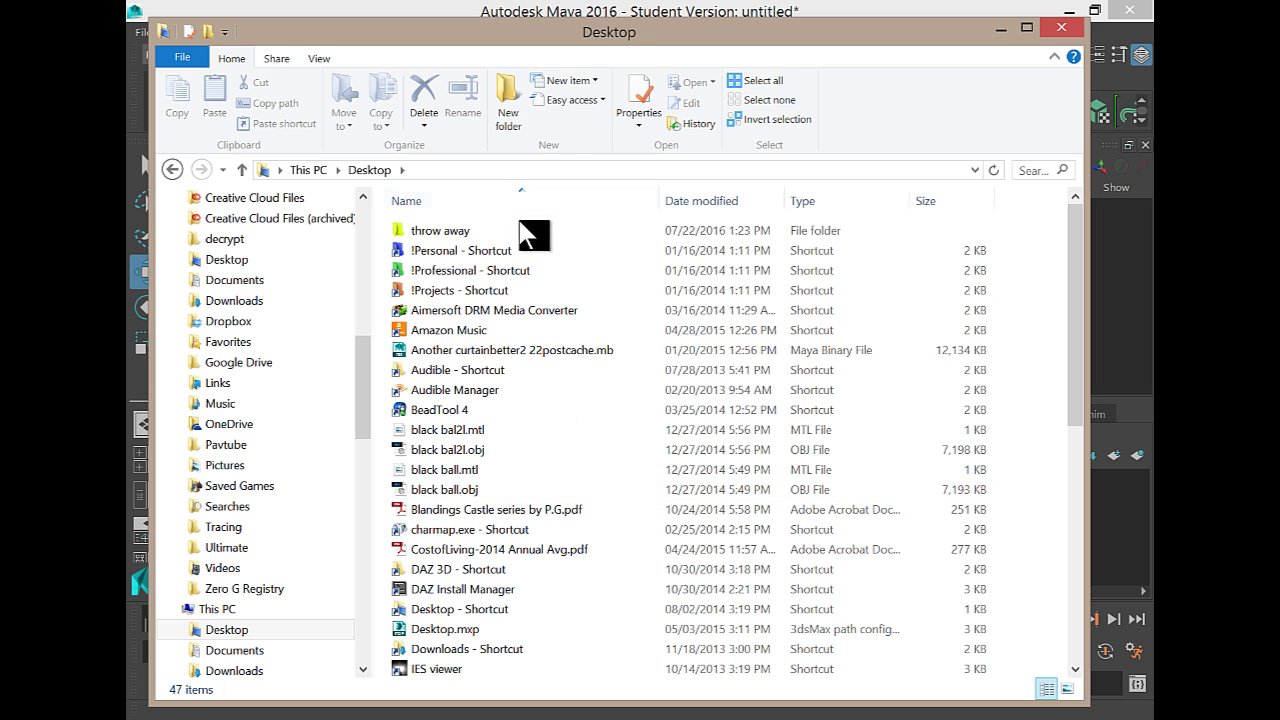
{"action": "left_click", "coordinate": [529, 234]}
{"action": "double_click", "coordinate": [529, 234]}
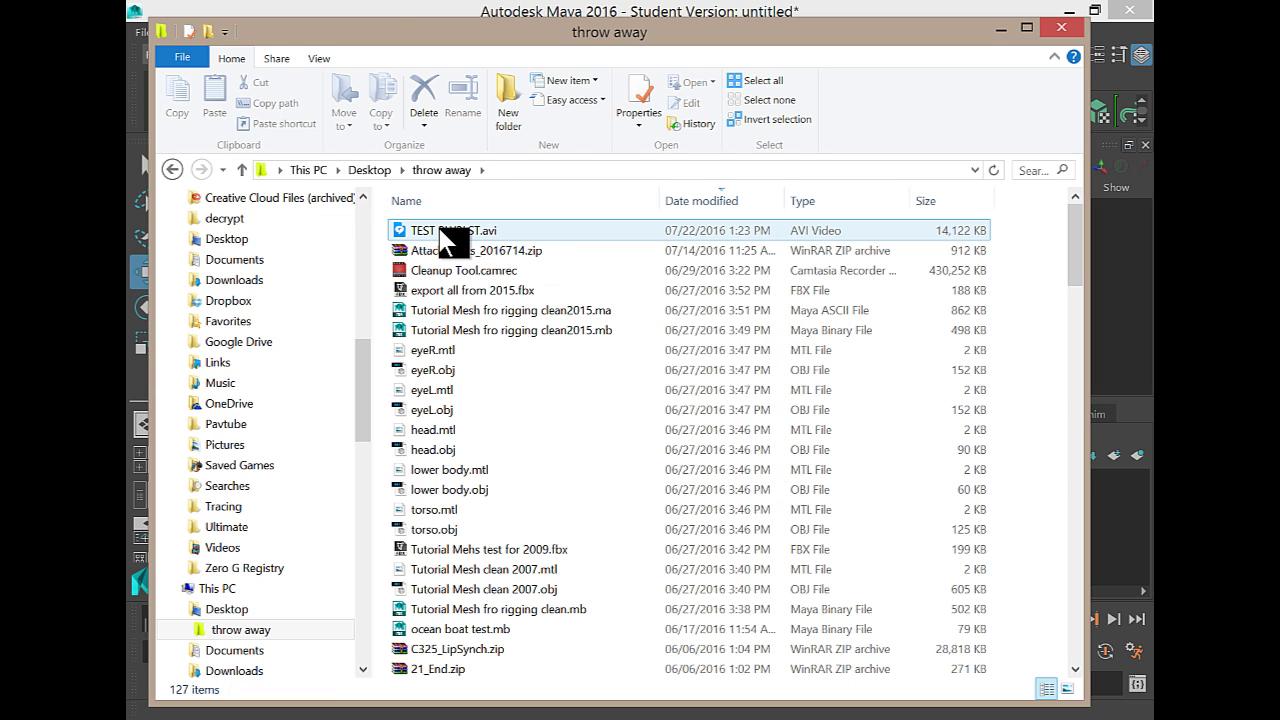
{"action": "left_click", "coordinate": [443, 232]}
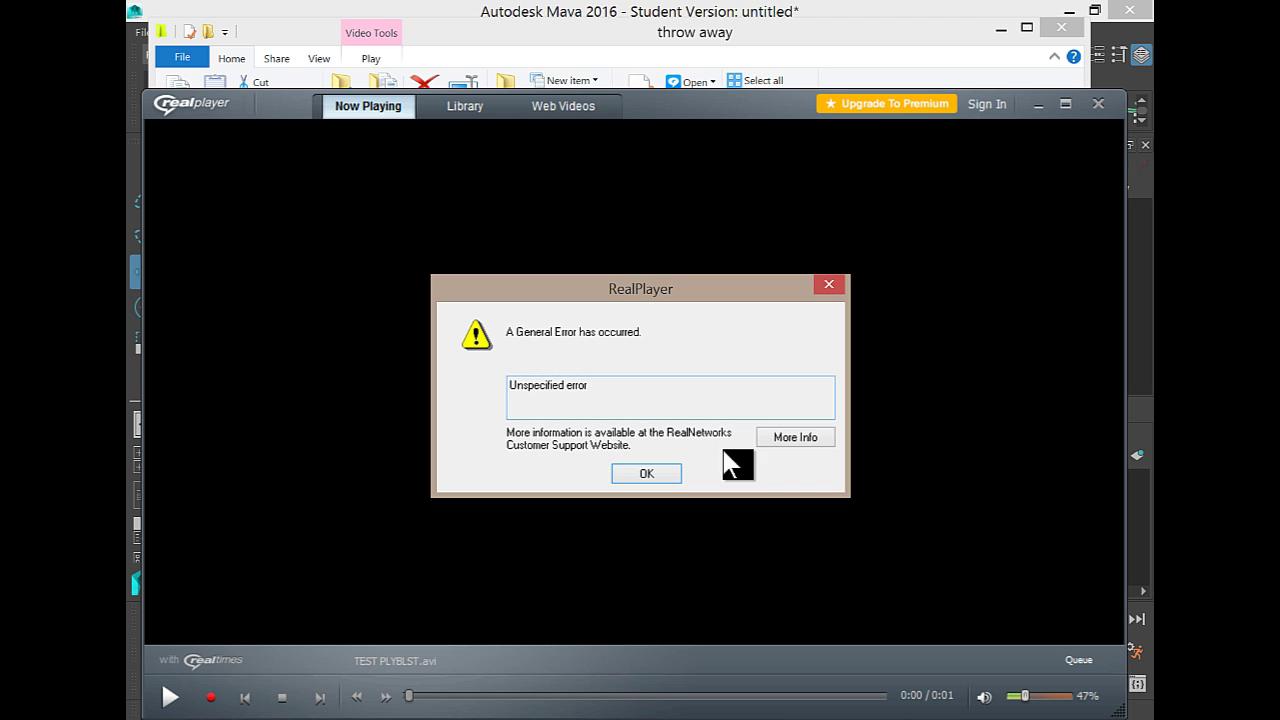
{"action": "left_click", "coordinate": [650, 474]}
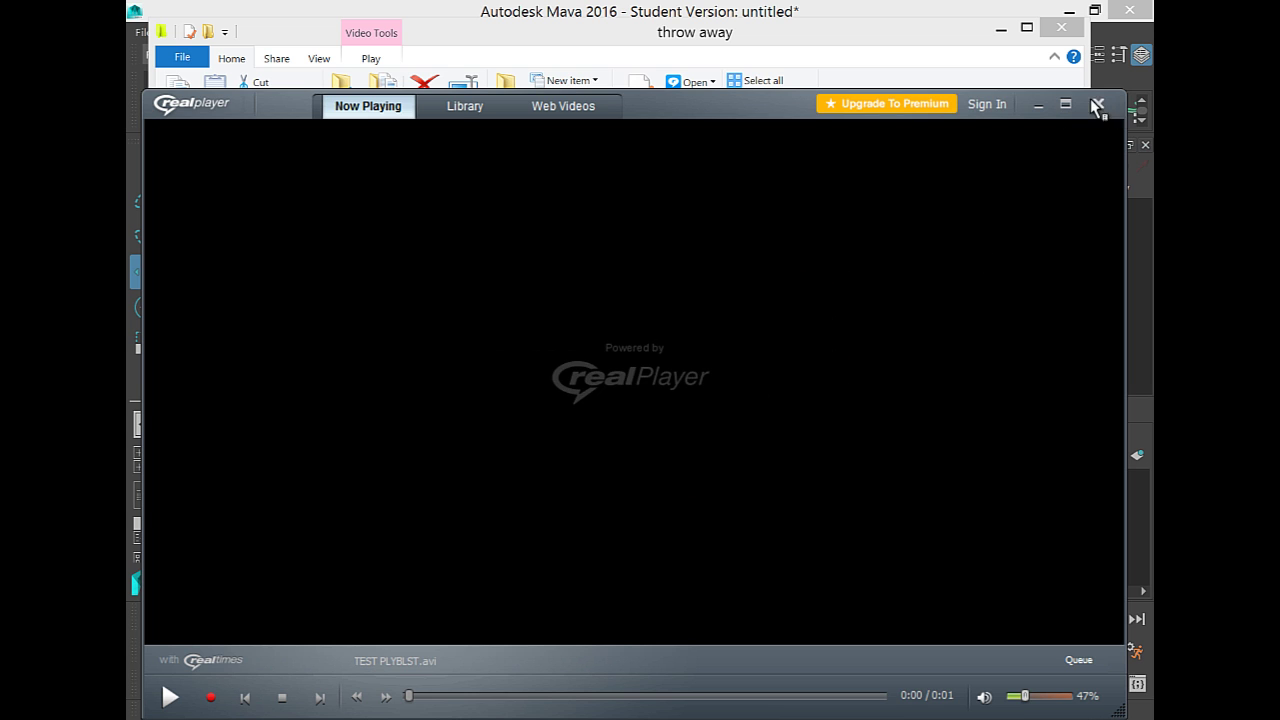
{"action": "left_click", "coordinate": [1097, 105]}
Play TEST PLYBLST.avi from the throw away folder in Windows Media Player, and close the player.
{"action": "right_click", "coordinate": [462, 237]}
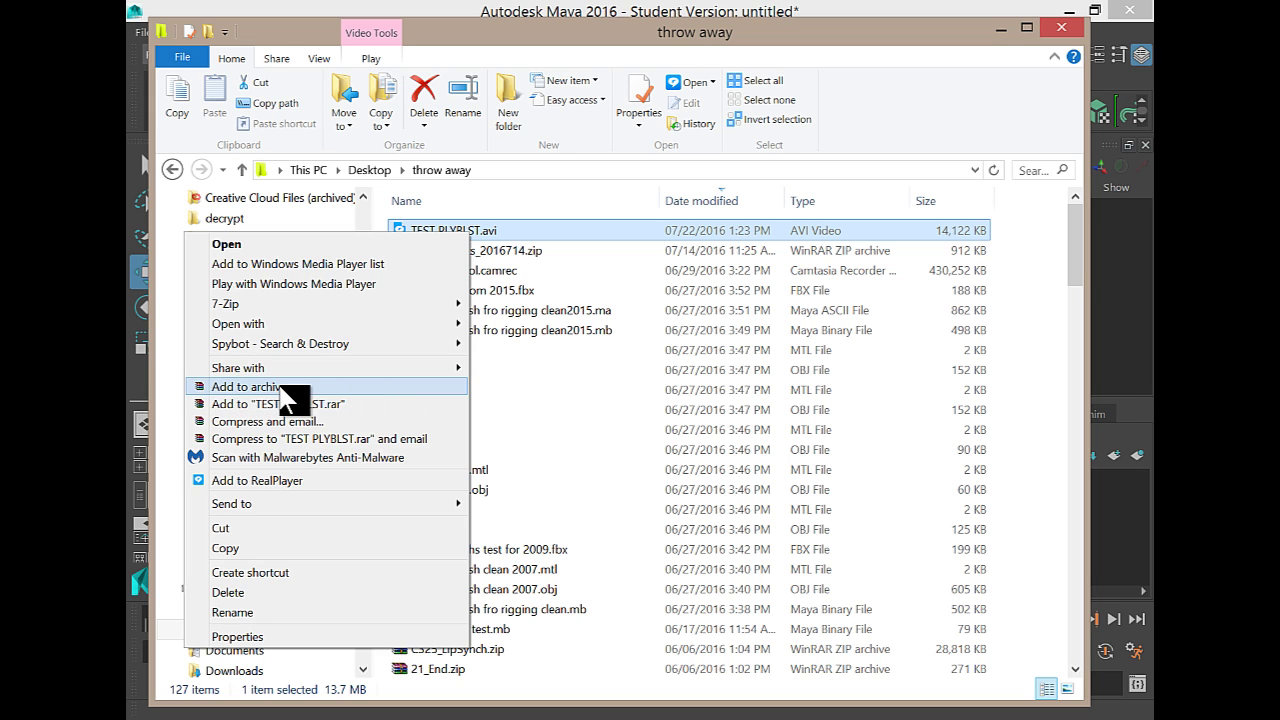
{"action": "mouse_move", "coordinate": [440, 333]}
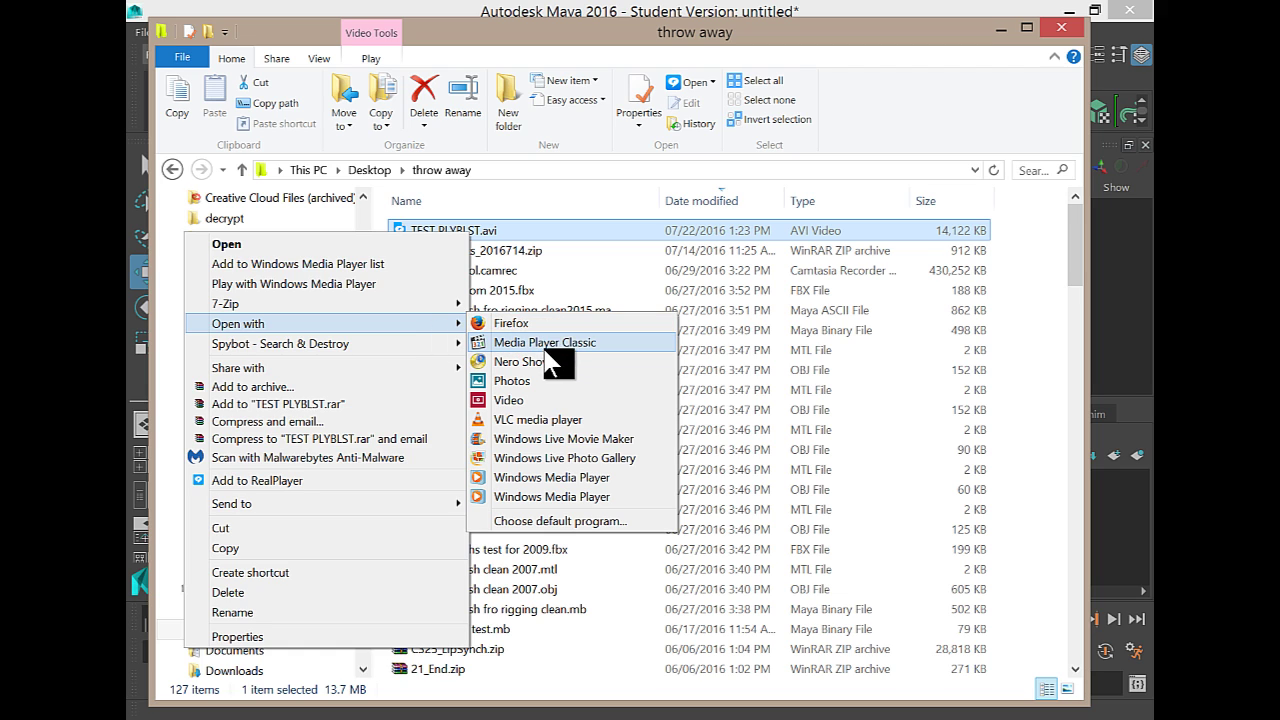
{"action": "left_click", "coordinate": [527, 477]}
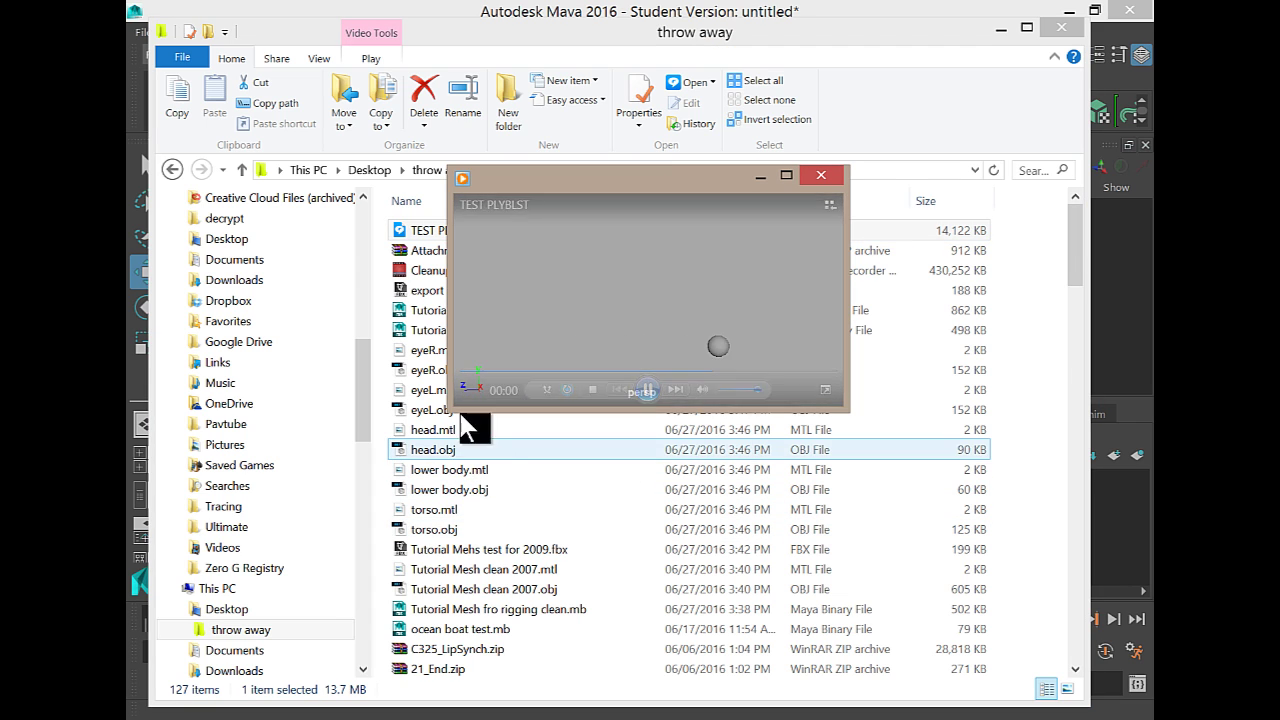
{"action": "left_click", "coordinate": [820, 176]}
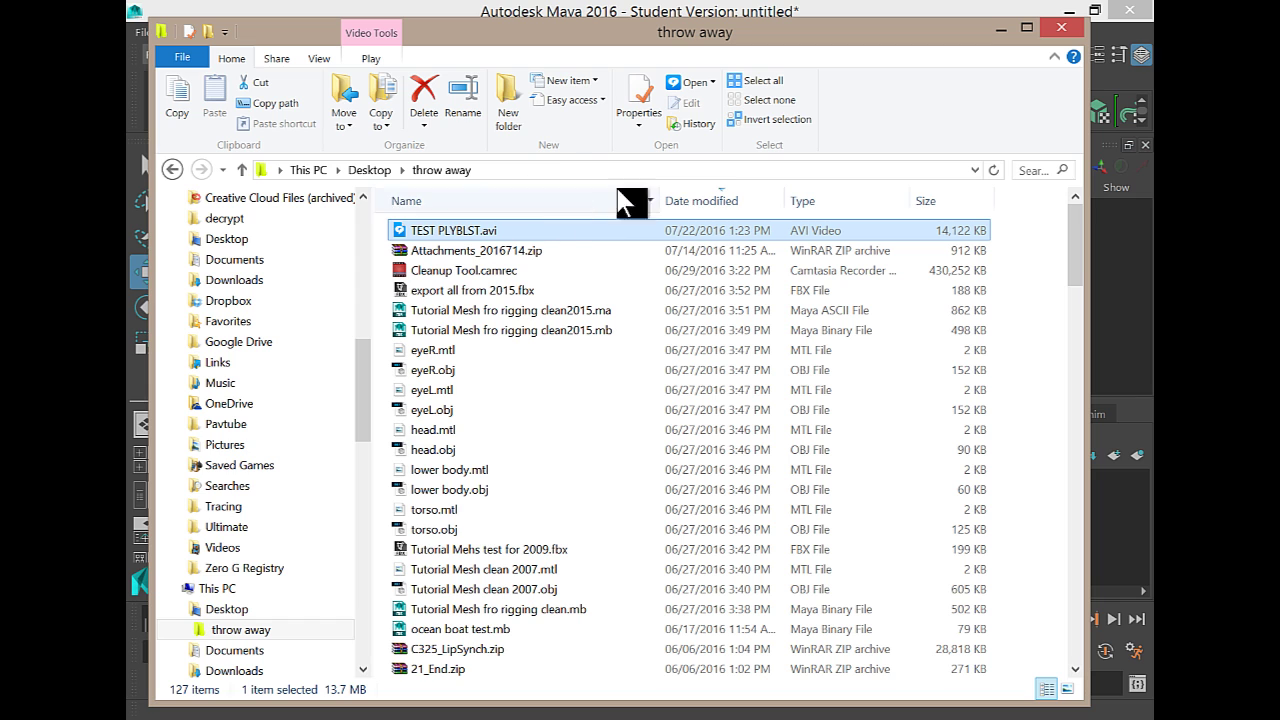
Switch to Adobe Premiere Pro and create a new project named playblast, discarding the changes to the open project.
{"action": "left_click", "coordinate": [428, 170]}
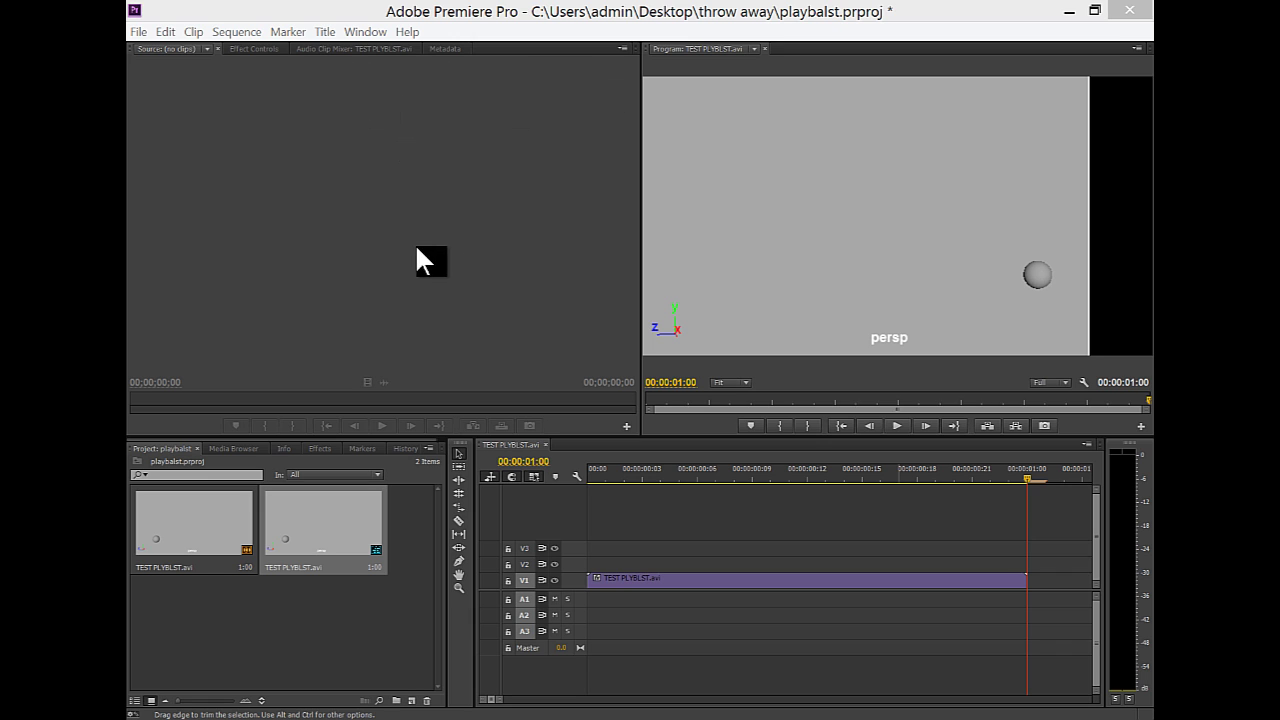
{"action": "left_click", "coordinate": [140, 33]}
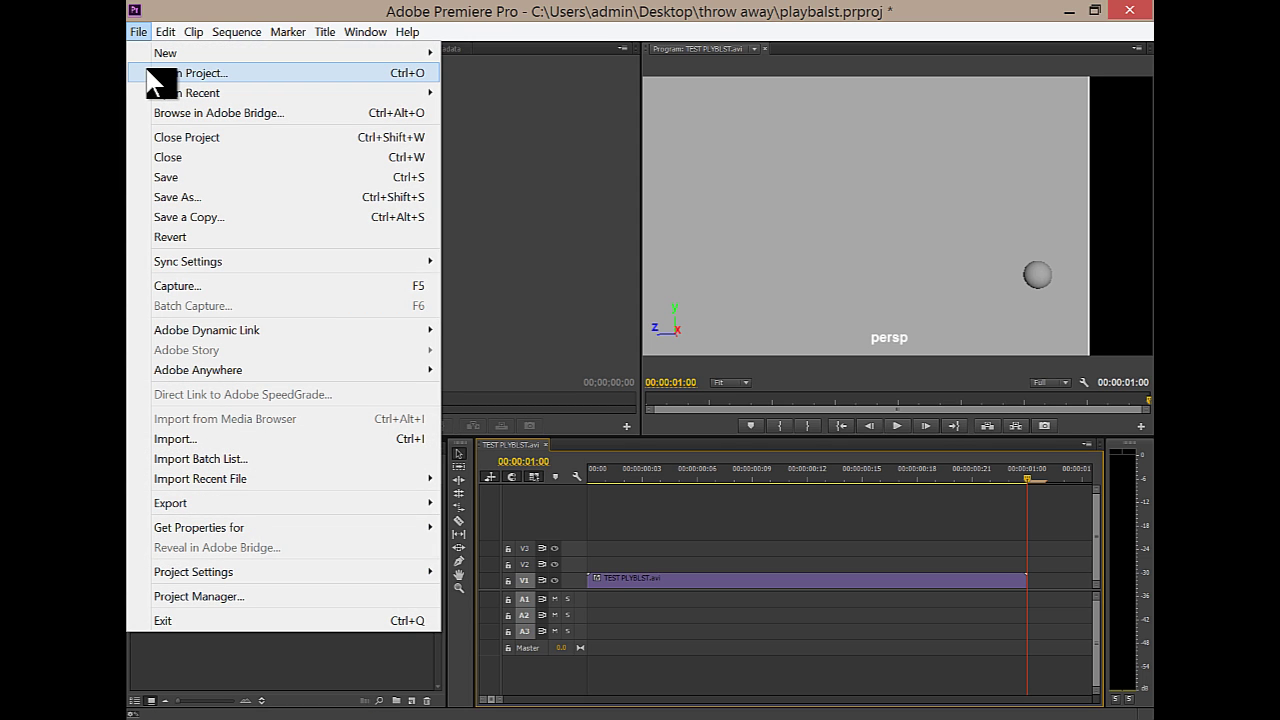
{"action": "mouse_move", "coordinate": [410, 53]}
{"action": "left_click", "coordinate": [507, 53]}
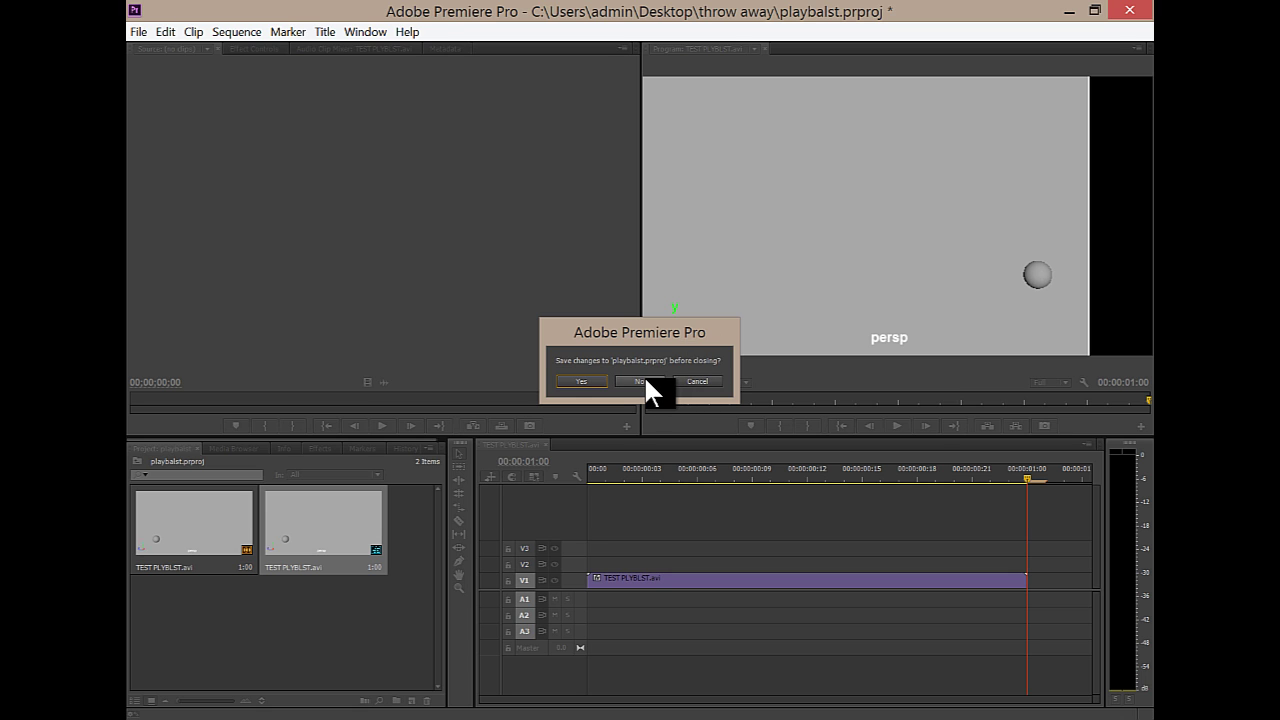
{"action": "left_click", "coordinate": [645, 380]}
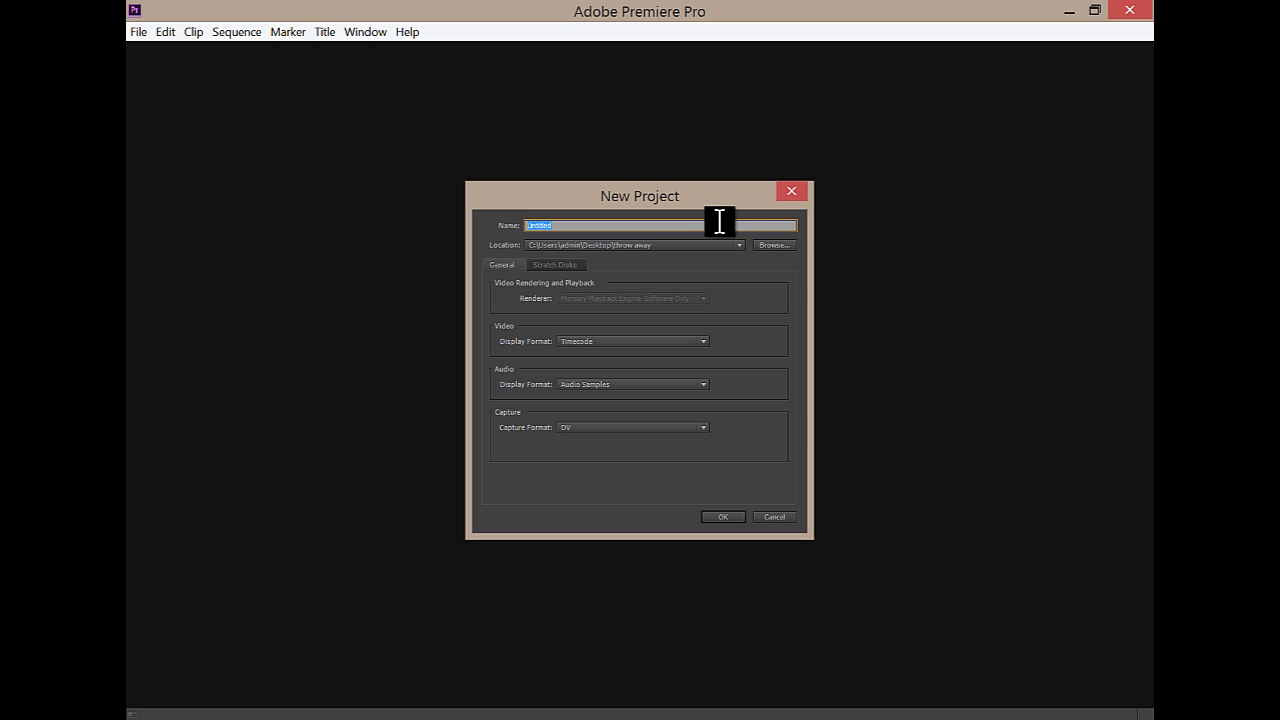
{"action": "type", "text": "playblast"}
{"action": "left_click", "coordinate": [727, 517]}
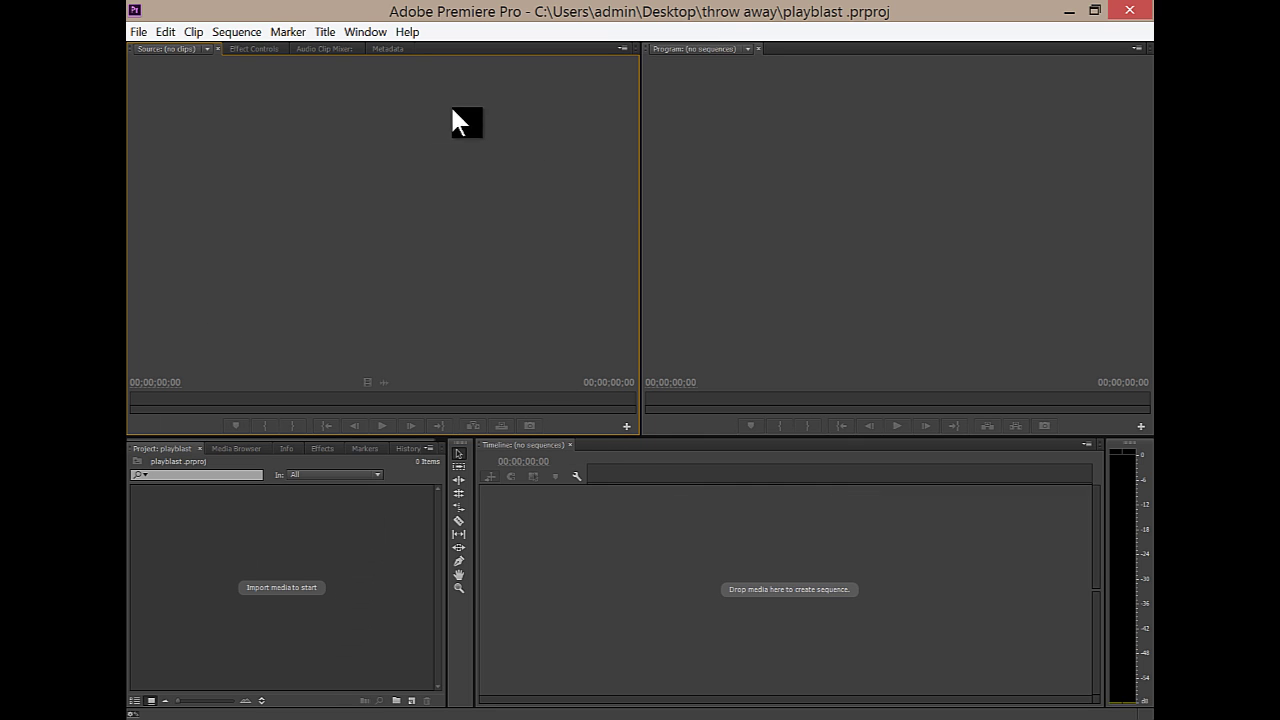
Import TEST PLYBLST.avi from the throw away folder into the project.
{"action": "right_click", "coordinate": [277, 521]}
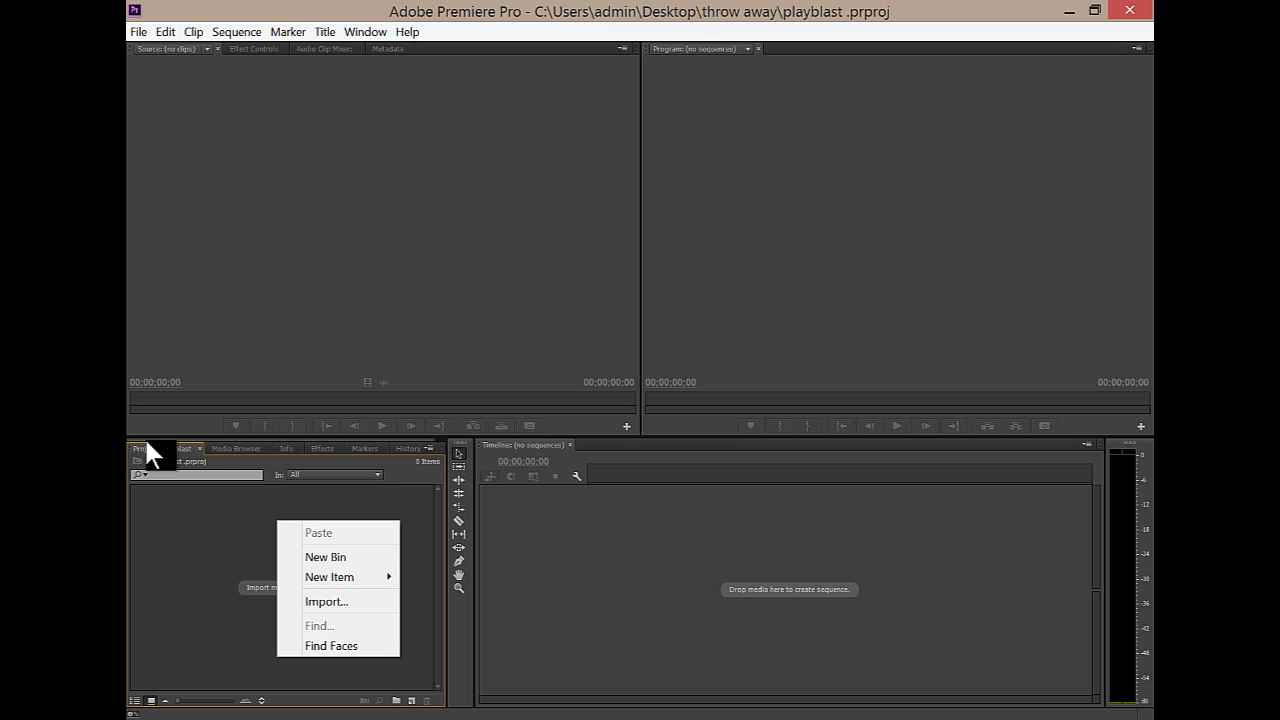
{"action": "left_click", "coordinate": [332, 600]}
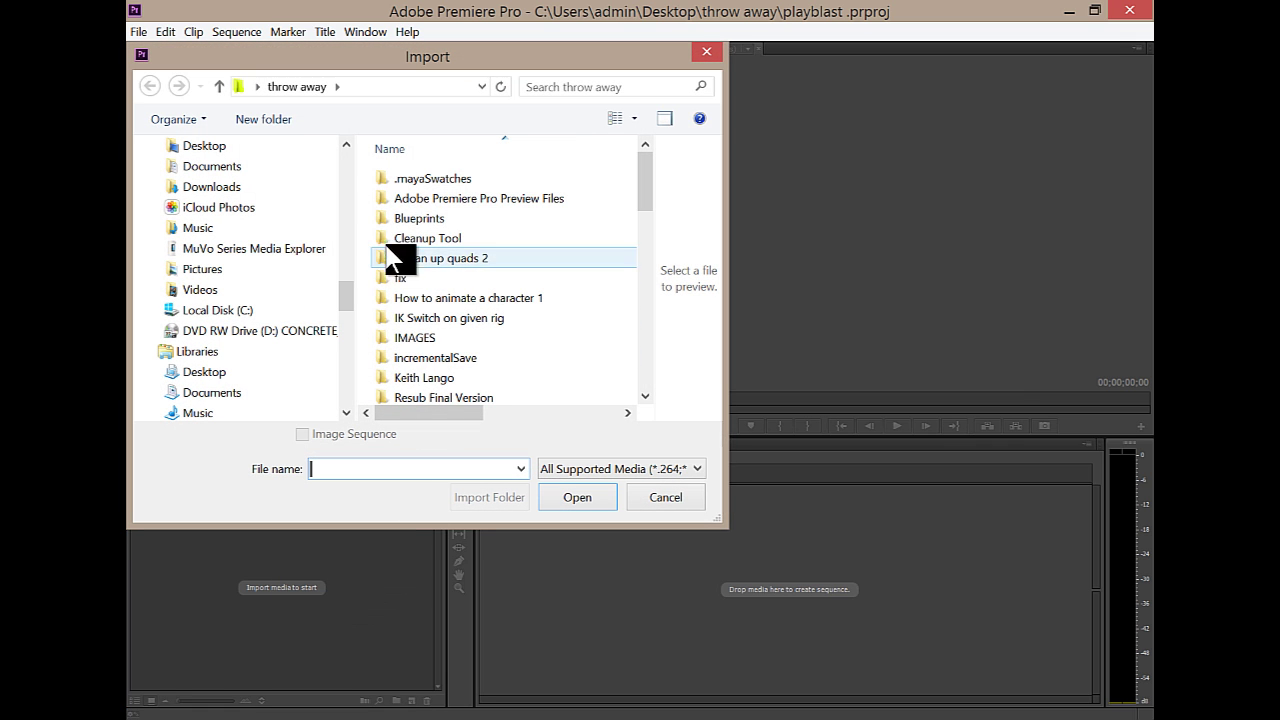
{"action": "left_click_drag", "start_coordinate": [644, 188], "coordinate": [623, 366]}
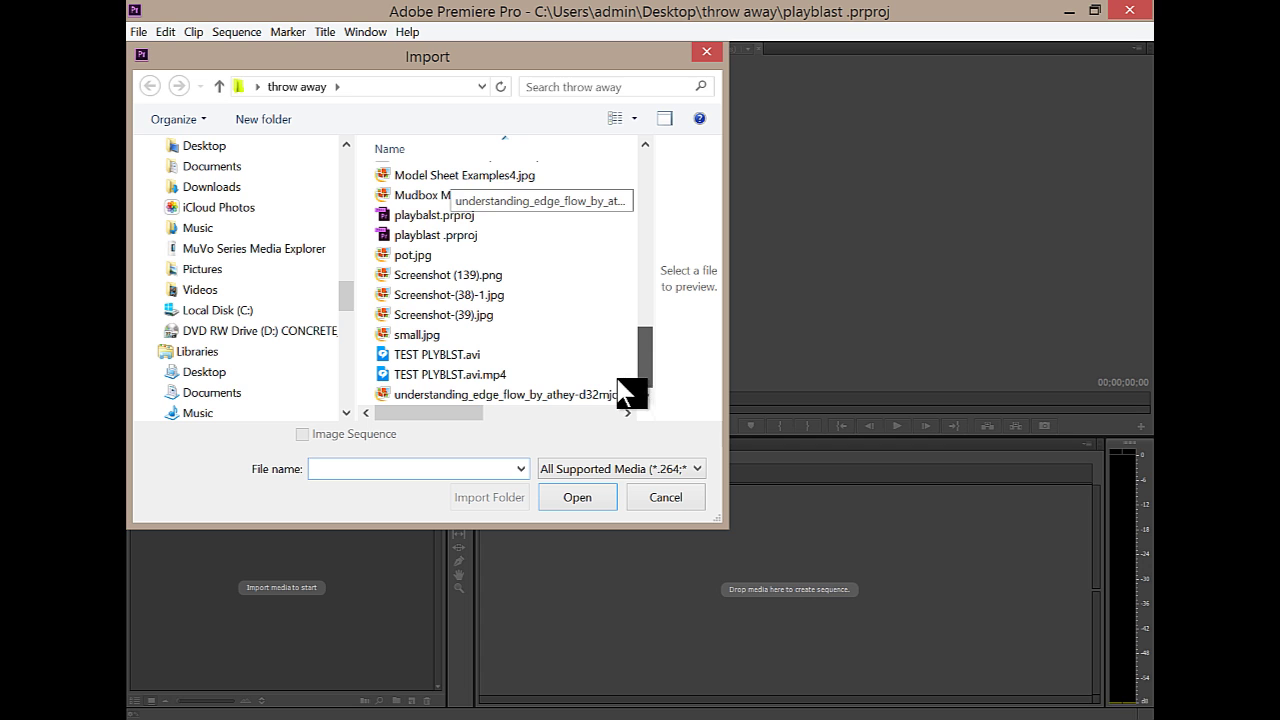
{"action": "left_click", "coordinate": [440, 354]}
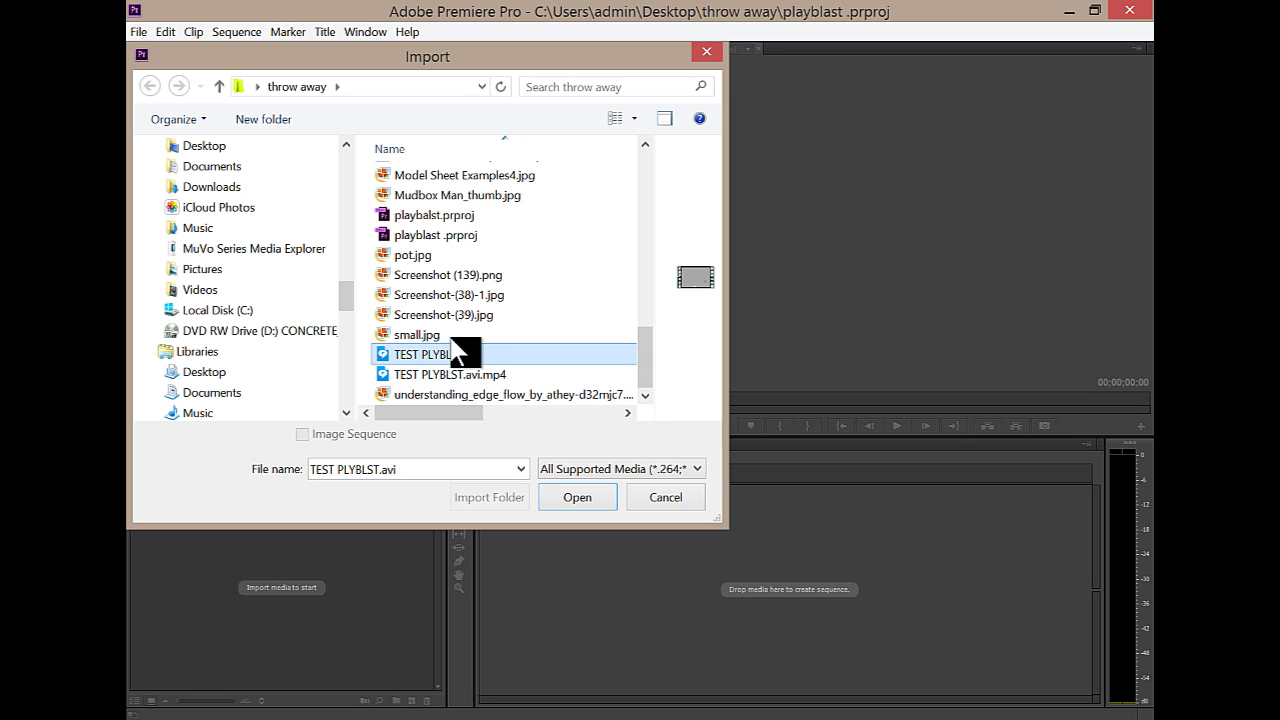
{"action": "left_click", "coordinate": [586, 497]}
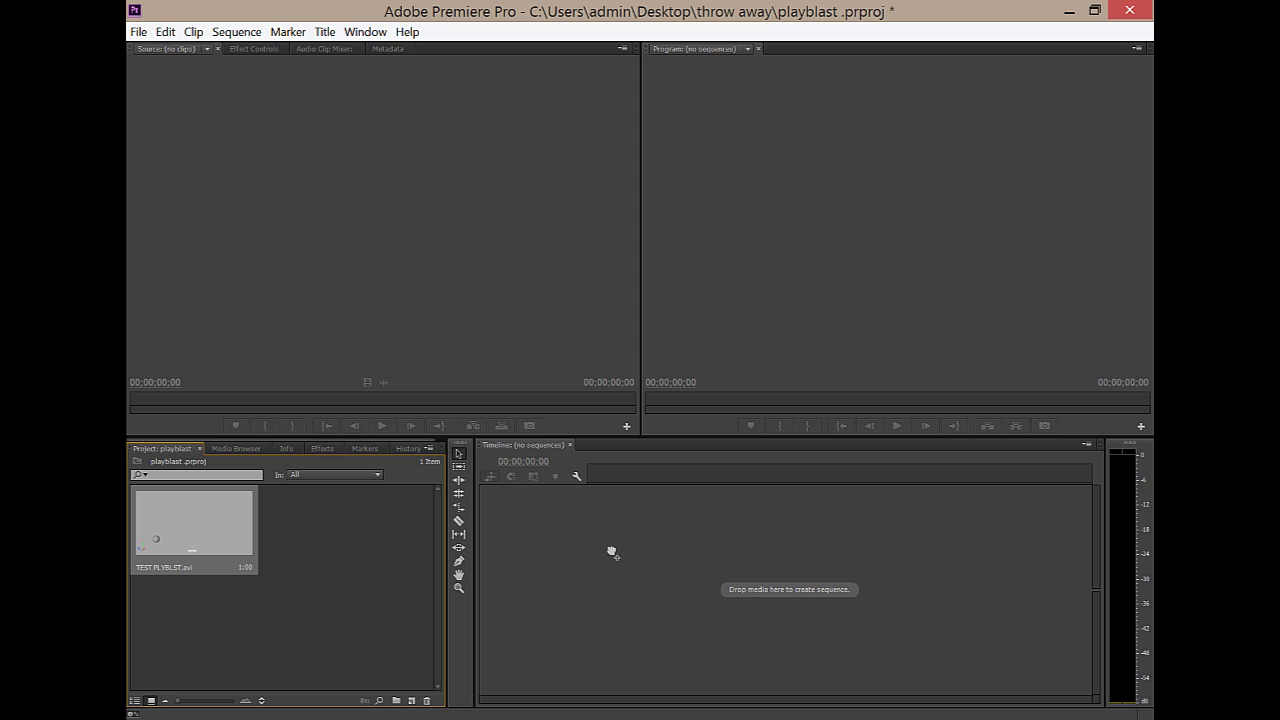
Place the TEST PLYBLST.avi clip in the empty timeline to create a sequence, and enlarge the timeline scale around it.
{"action": "left_click_drag", "start_coordinate": [612, 552], "coordinate": [612, 550]}
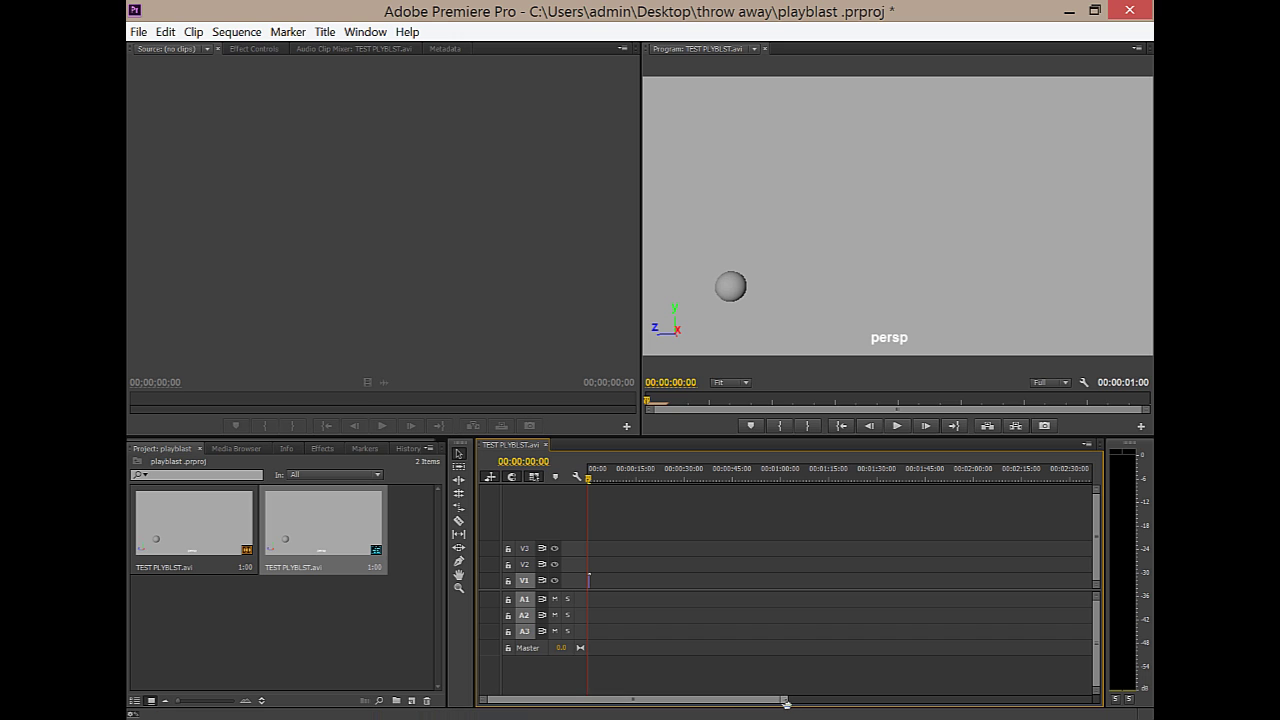
{"action": "left_click_drag", "start_coordinate": [785, 702], "coordinate": [657, 700]}
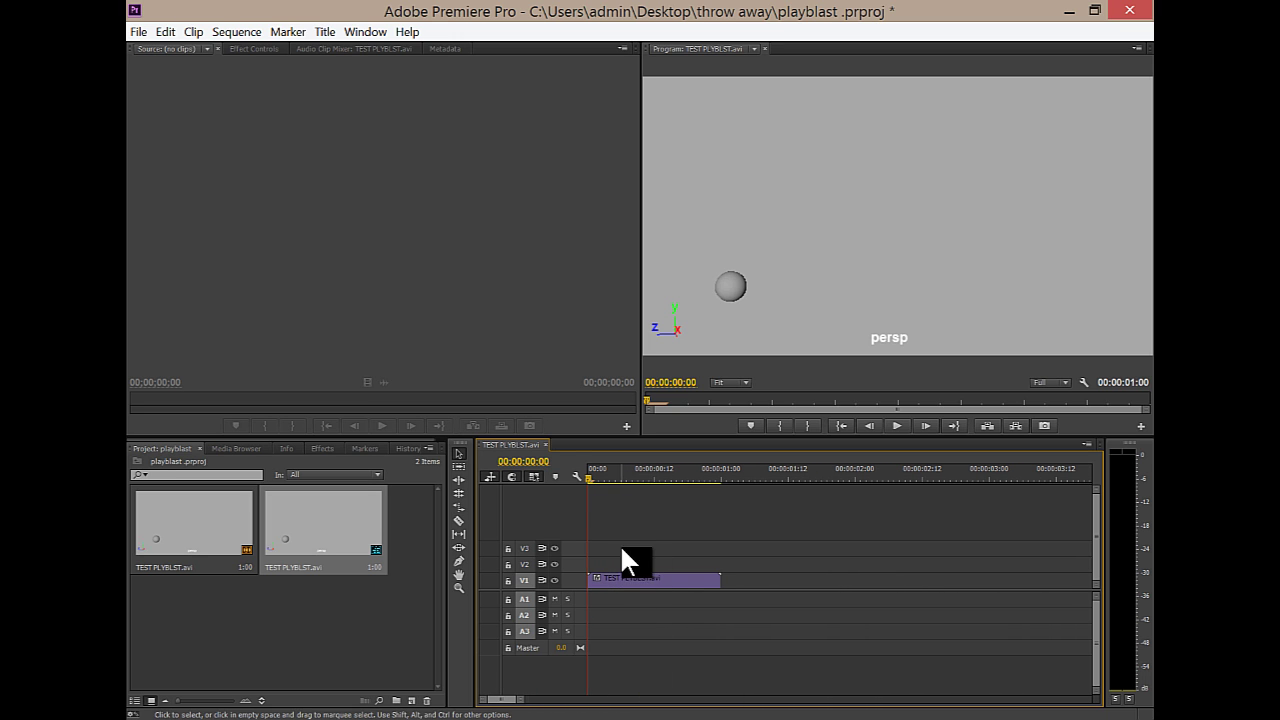
{"action": "left_click_drag", "start_coordinate": [517, 700], "coordinate": [511, 700]}
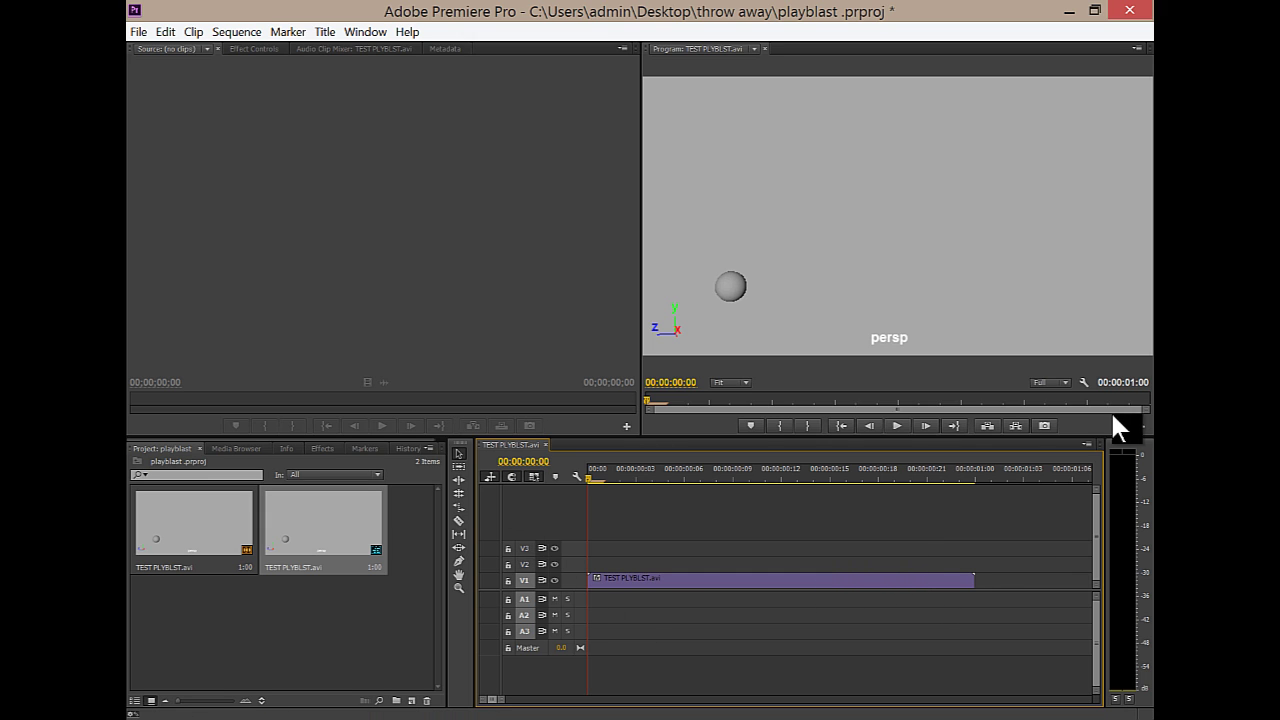
Open the media export settings for the sequence and try AVI as the export format.
{"action": "left_click", "coordinate": [138, 31]}
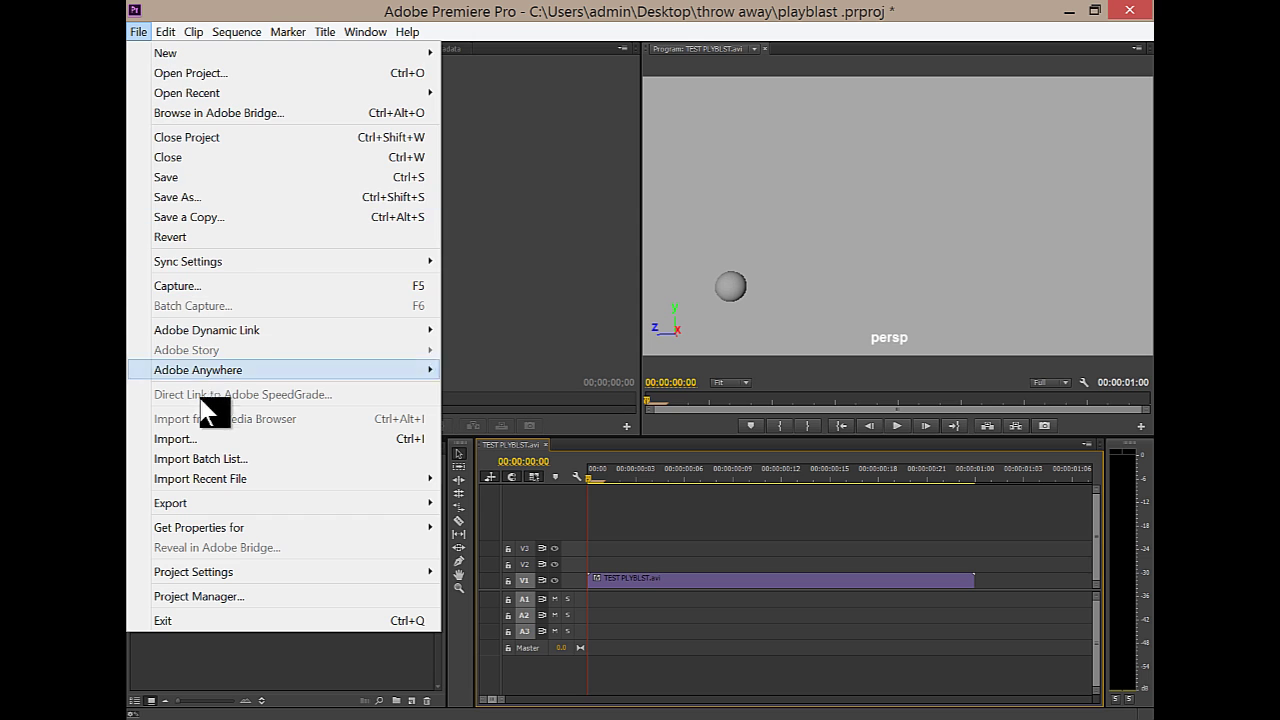
{"action": "mouse_move", "coordinate": [363, 506]}
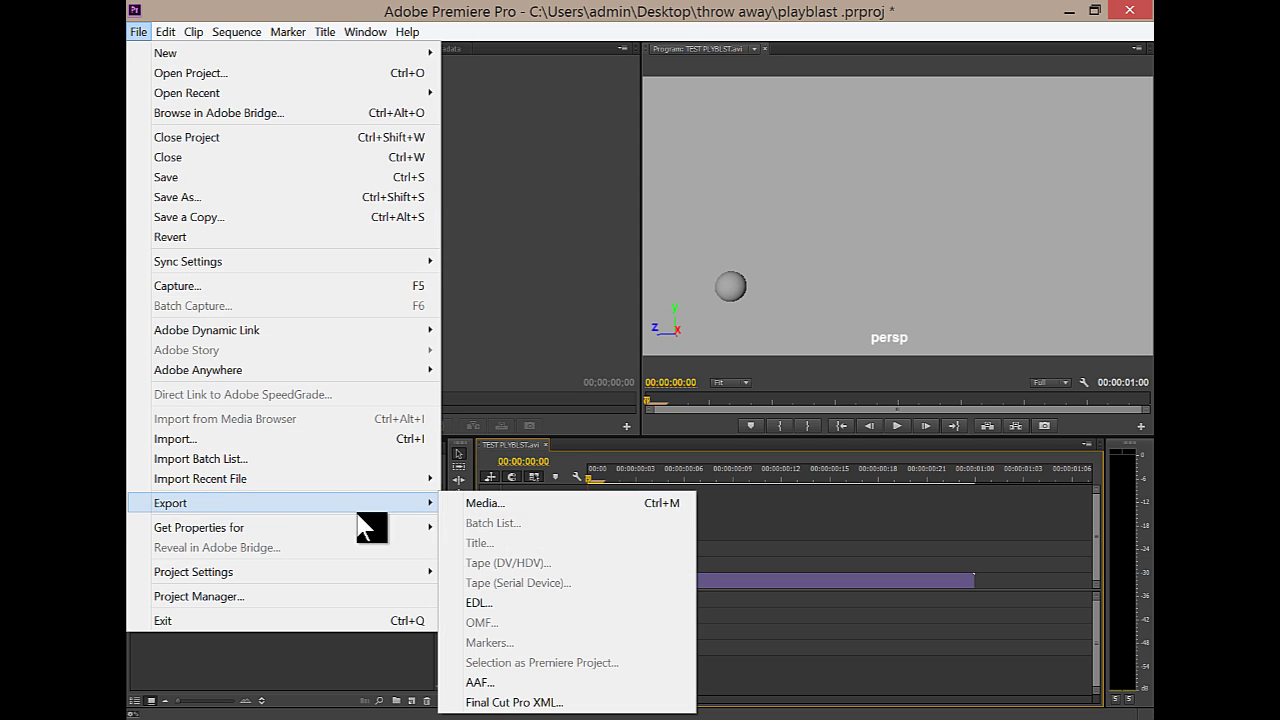
{"action": "left_click", "coordinate": [522, 503]}
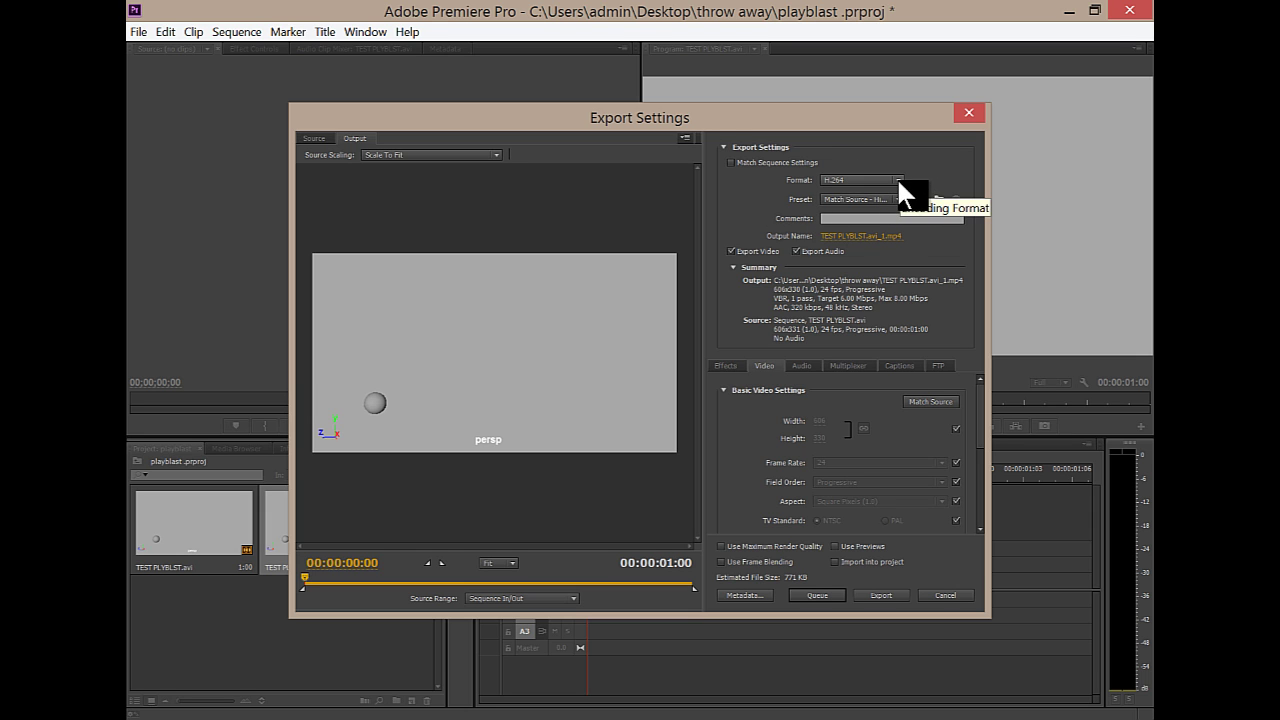
{"action": "left_click_drag", "start_coordinate": [848, 120], "coordinate": [800, 204]}
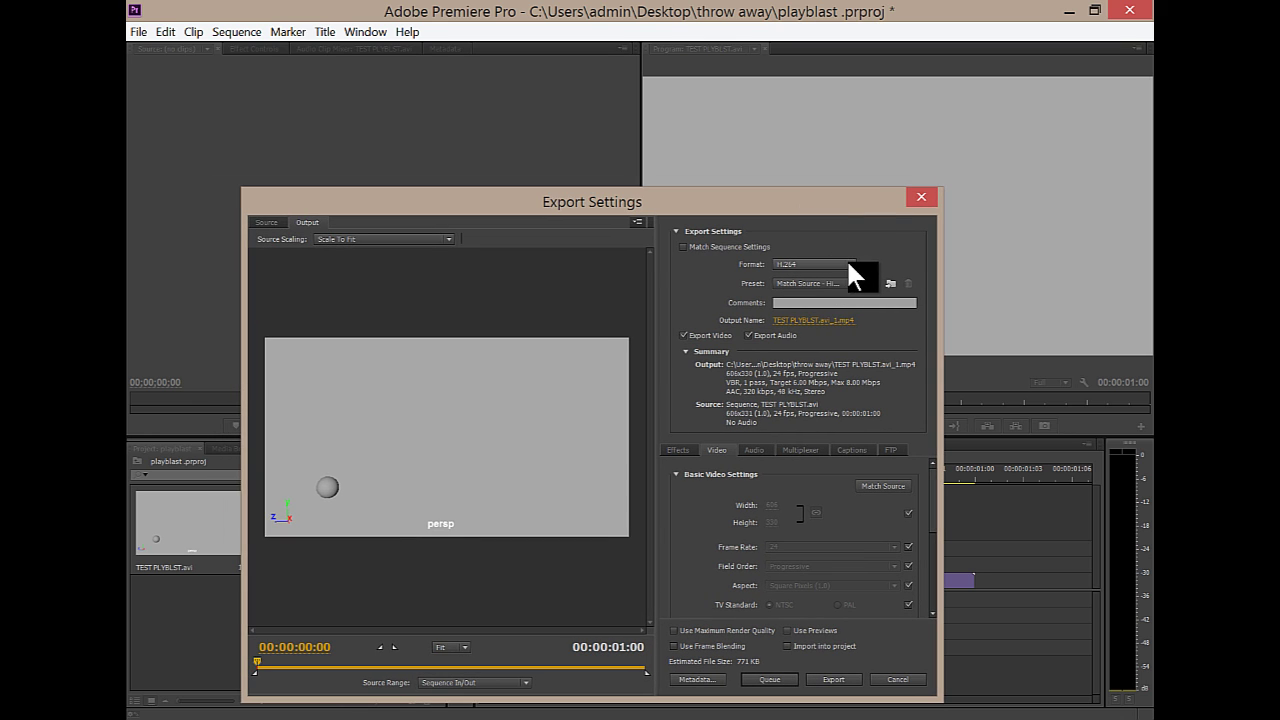
{"action": "left_click", "coordinate": [851, 264]}
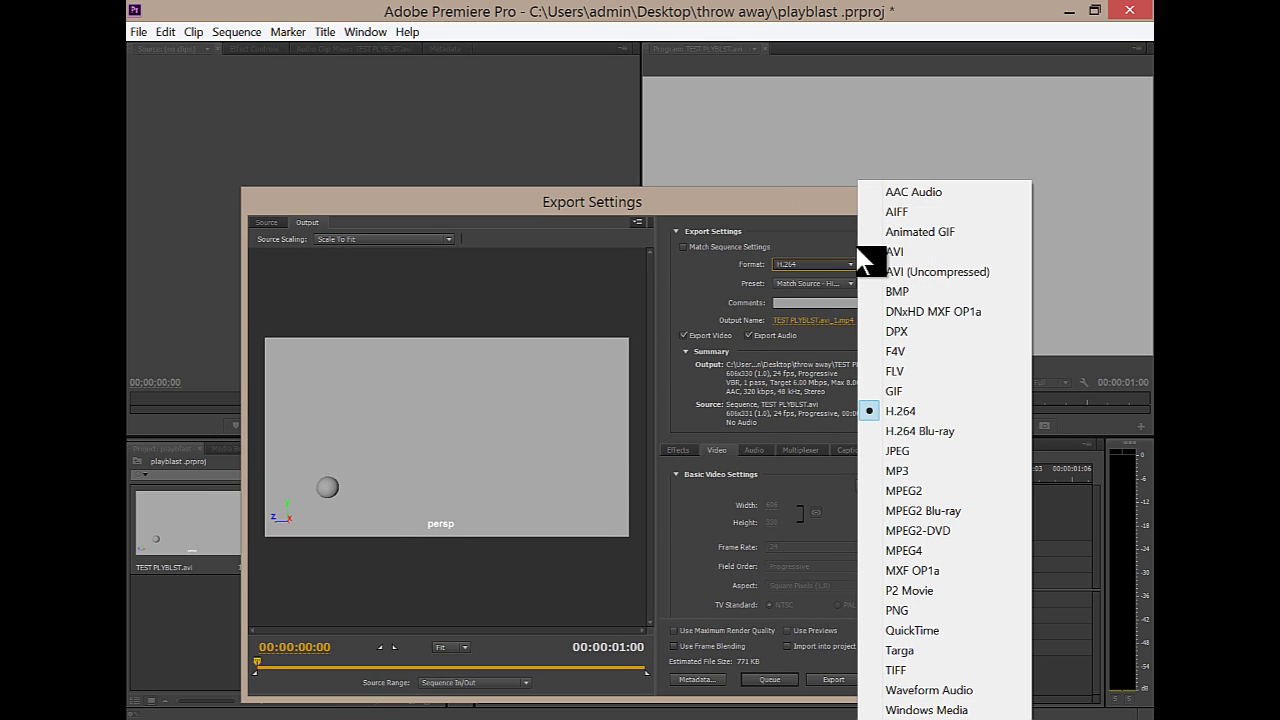
{"action": "left_click", "coordinate": [890, 251]}
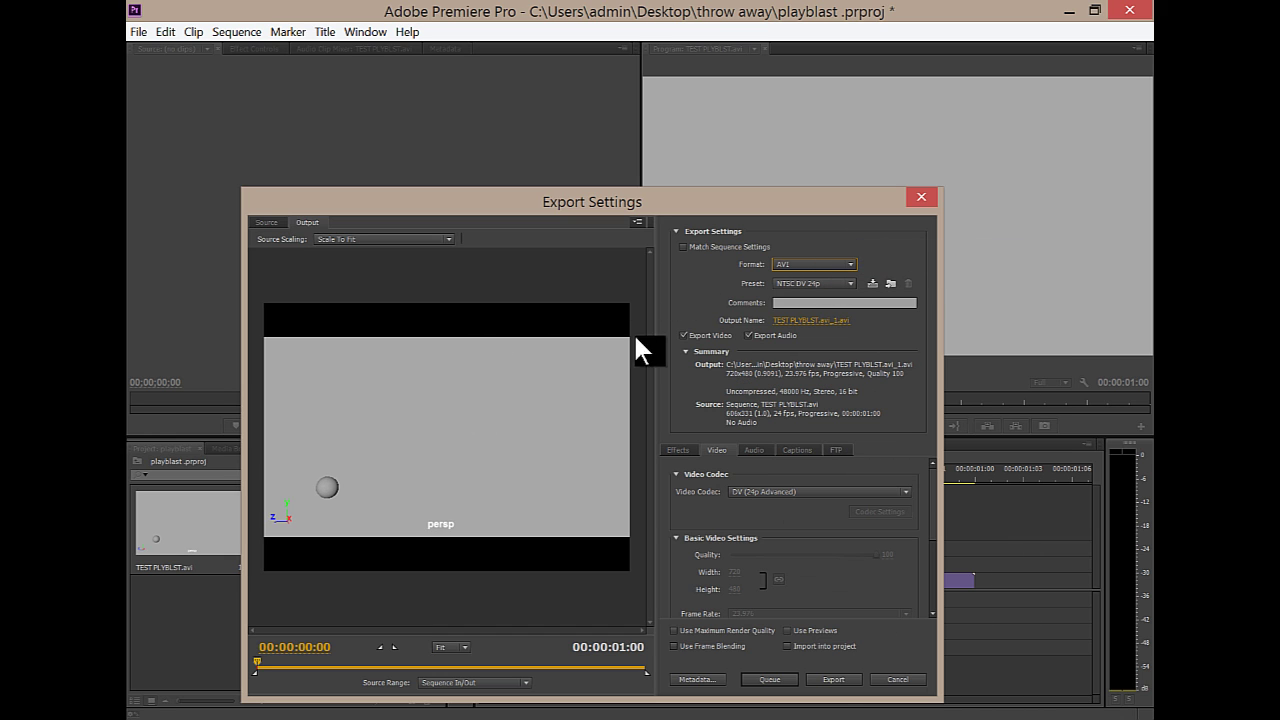
Set the export format to H.264 and export the movie.
{"action": "left_click", "coordinate": [851, 264]}
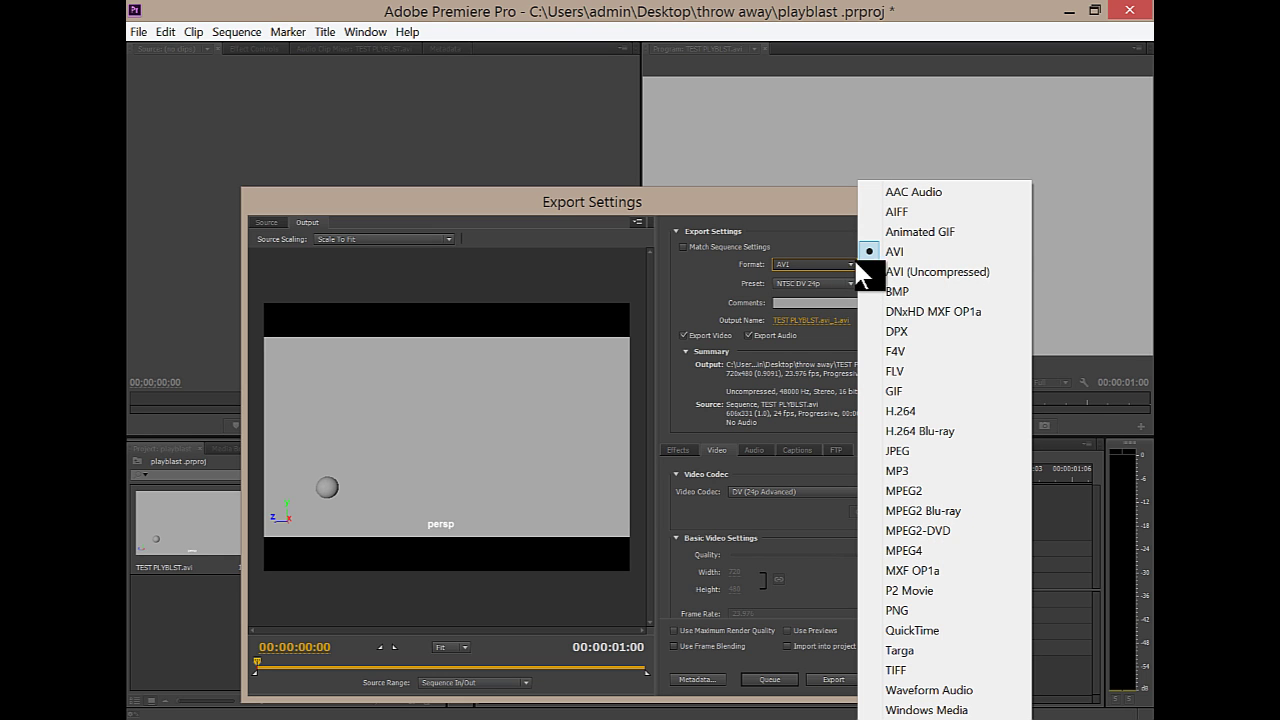
{"action": "left_click", "coordinate": [965, 416]}
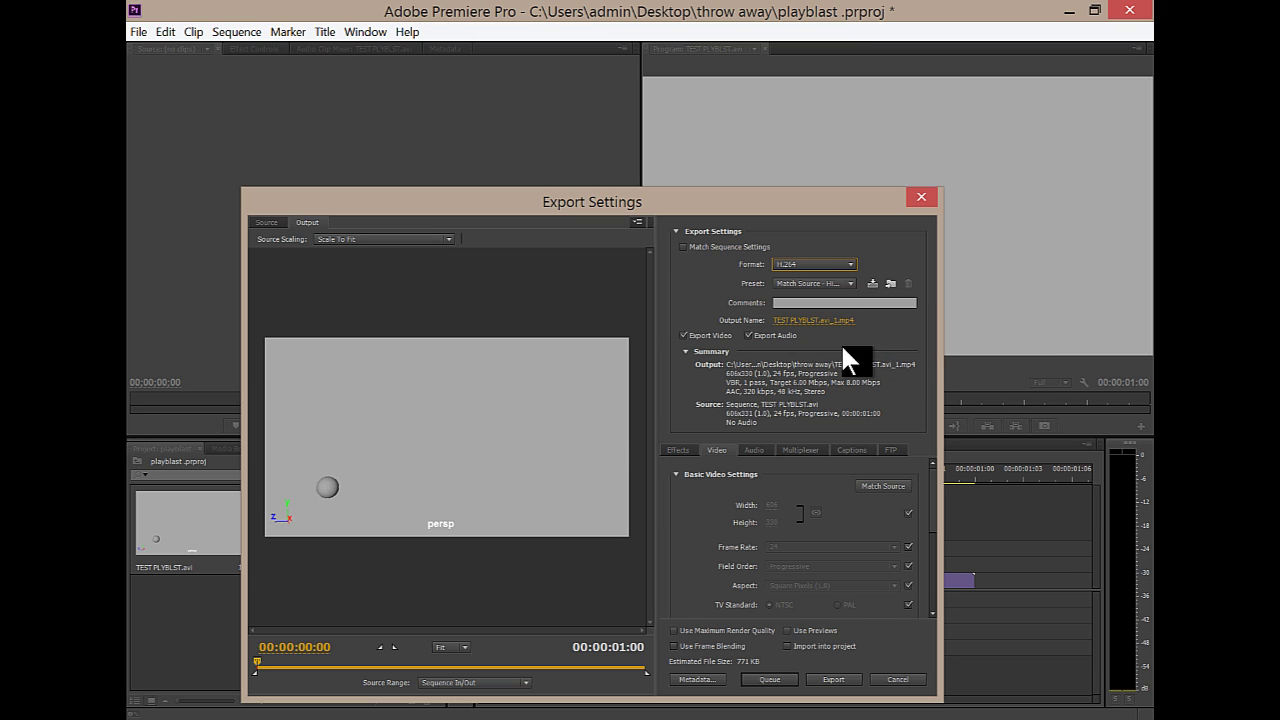
{"action": "left_click", "coordinate": [835, 680]}
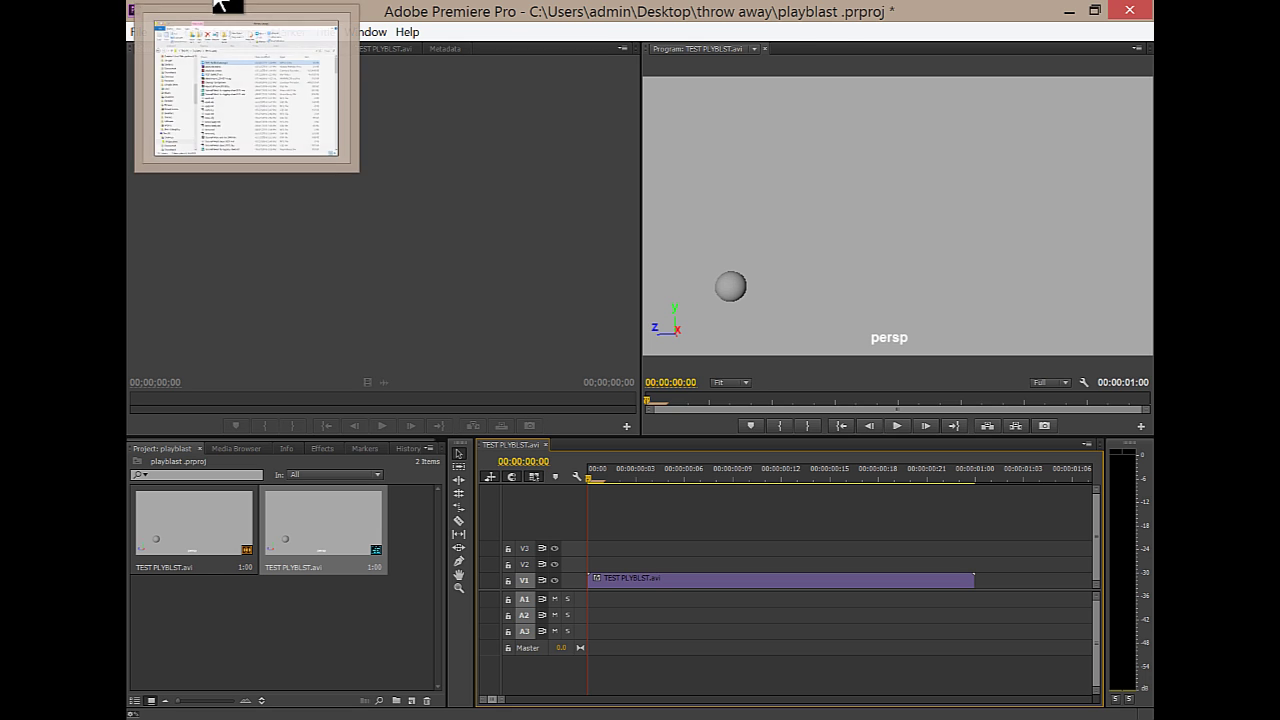
Switch to File Explorer, play TEST PLYBLST.avi_1.mp4 in Windows Media Player, and close the player.
{"action": "left_click", "coordinate": [218, 8]}
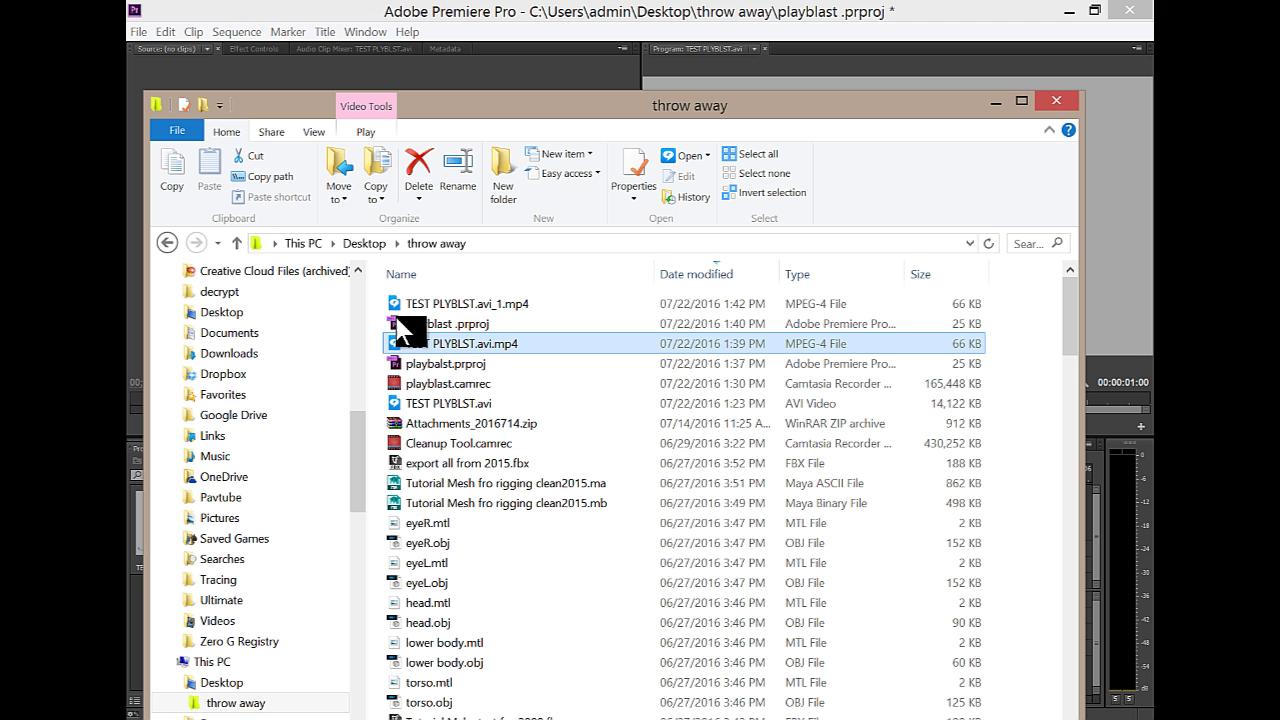
{"action": "right_click", "coordinate": [435, 303]}
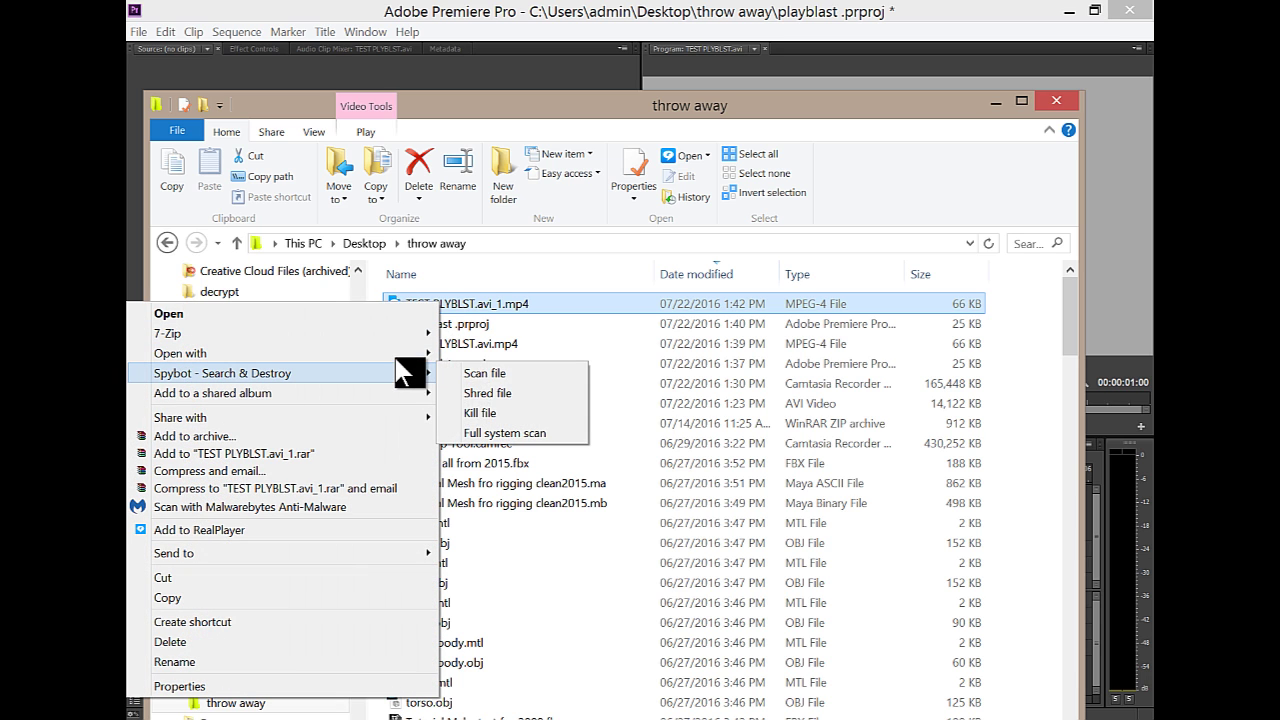
{"action": "mouse_move", "coordinate": [408, 356]}
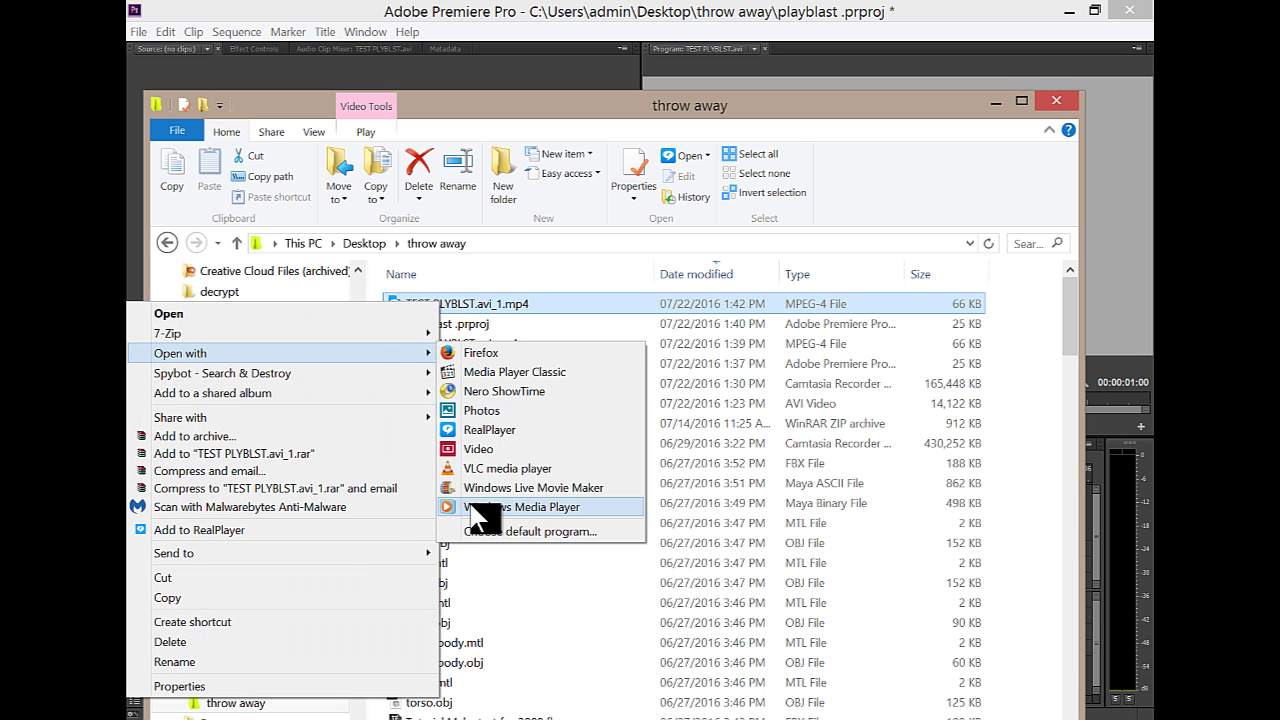
{"action": "left_click", "coordinate": [471, 506]}
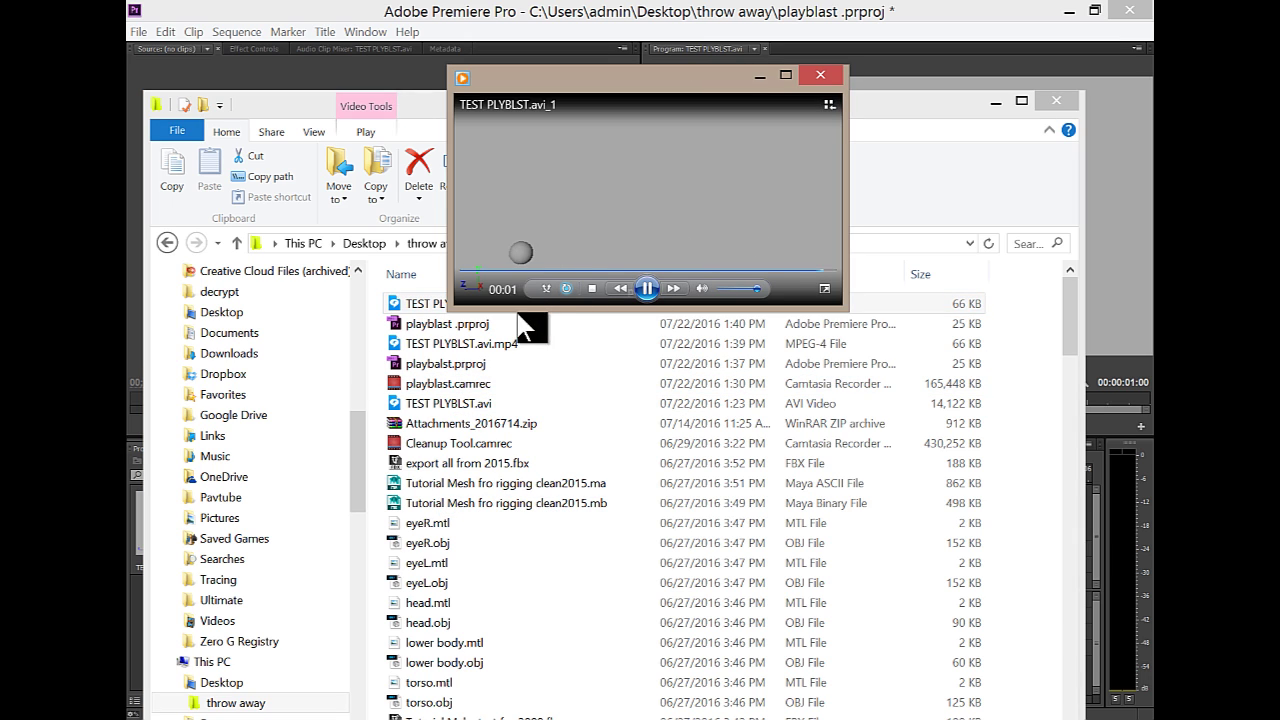
{"action": "left_click", "coordinate": [832, 72]}
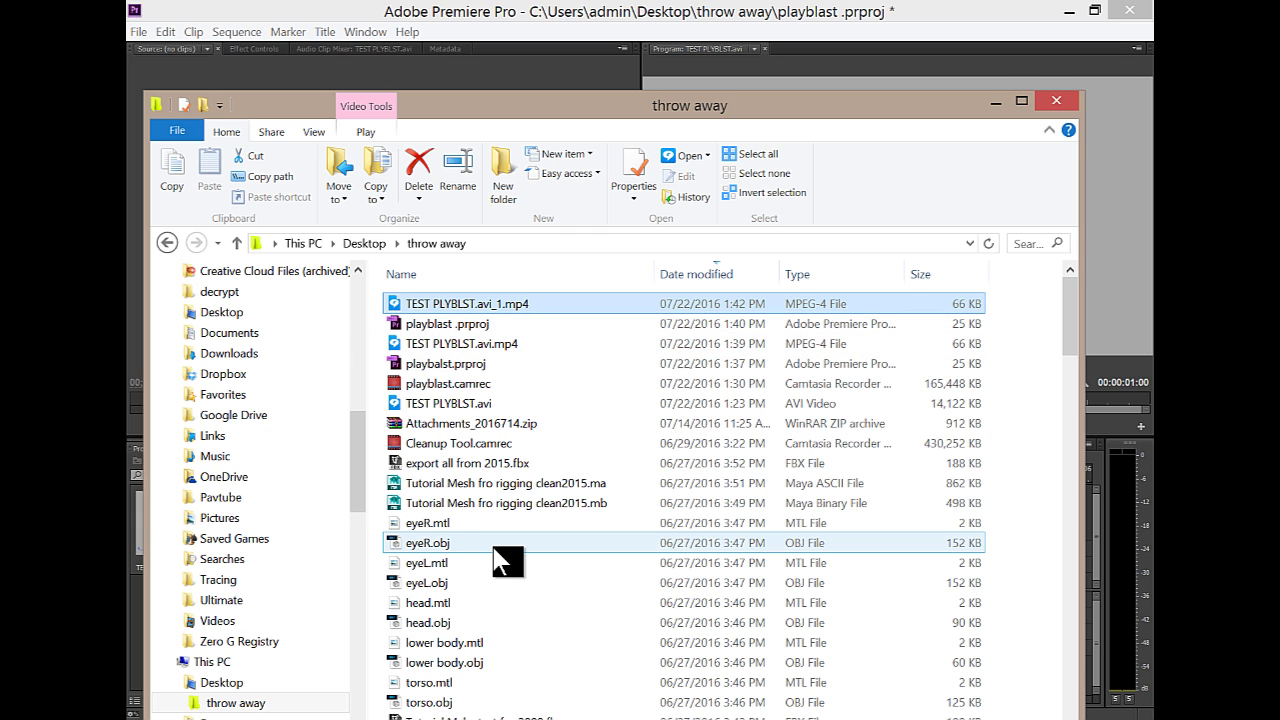
Look through the files and subfolders of the throw away folder, and minimize File Explorer.
{"action": "scroll", "coordinate": [500, 562], "scroll_direction": "down", "scroll_amount": 1}
{"action": "scroll", "coordinate": [500, 562], "scroll_direction": "down", "scroll_amount": 20}
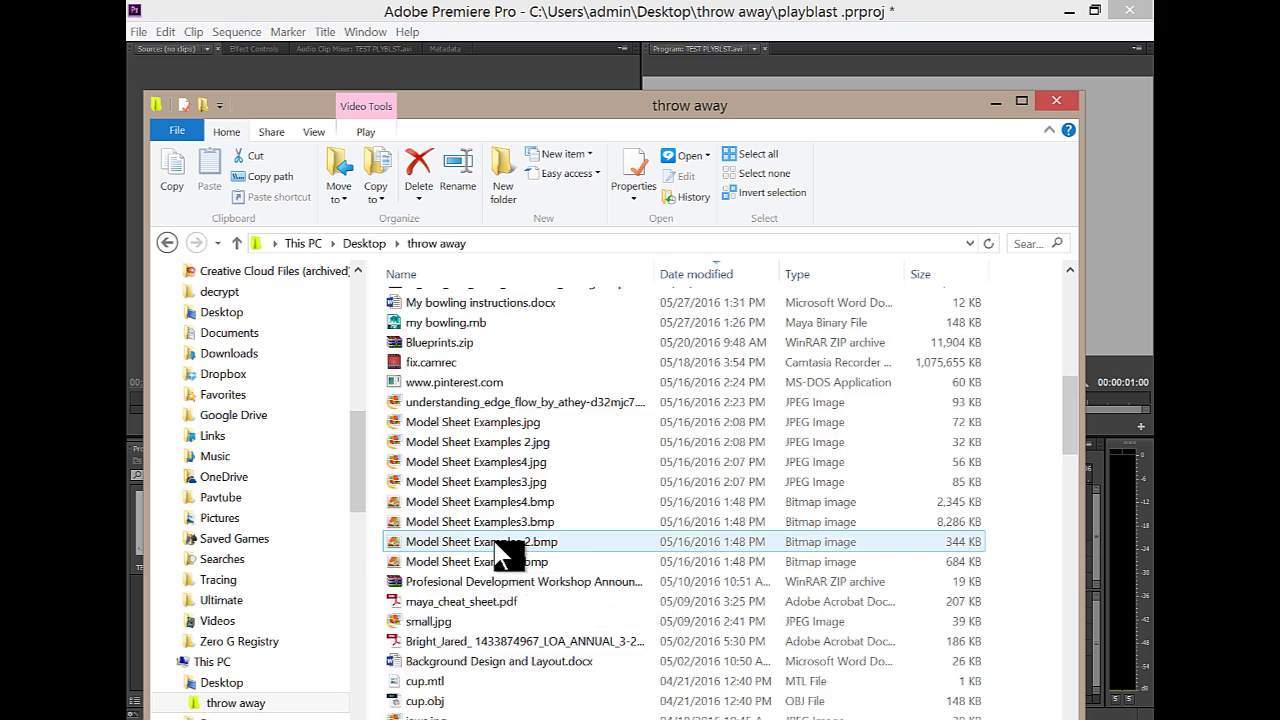
{"action": "scroll", "coordinate": [500, 555], "scroll_direction": "down", "scroll_amount": 2}
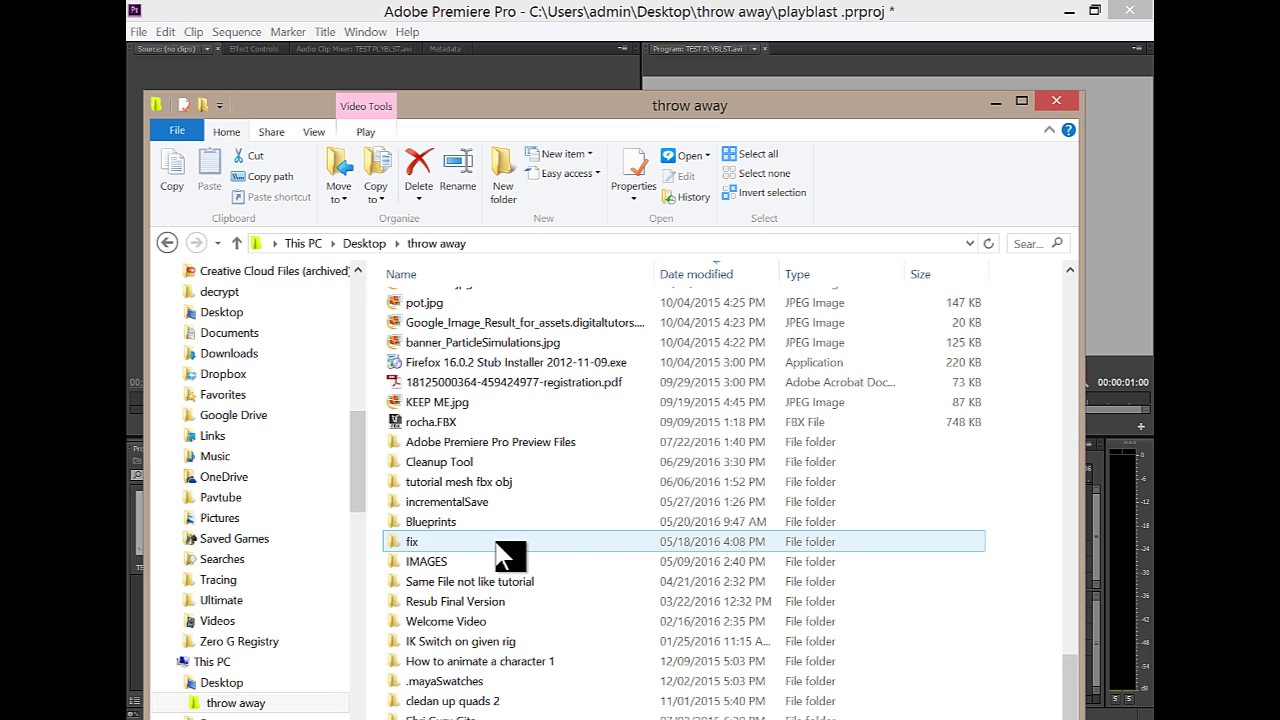
{"action": "scroll", "coordinate": [505, 557], "scroll_direction": "up", "scroll_amount": 5}
{"action": "scroll", "coordinate": [505, 557], "scroll_direction": "up", "scroll_amount": 20}
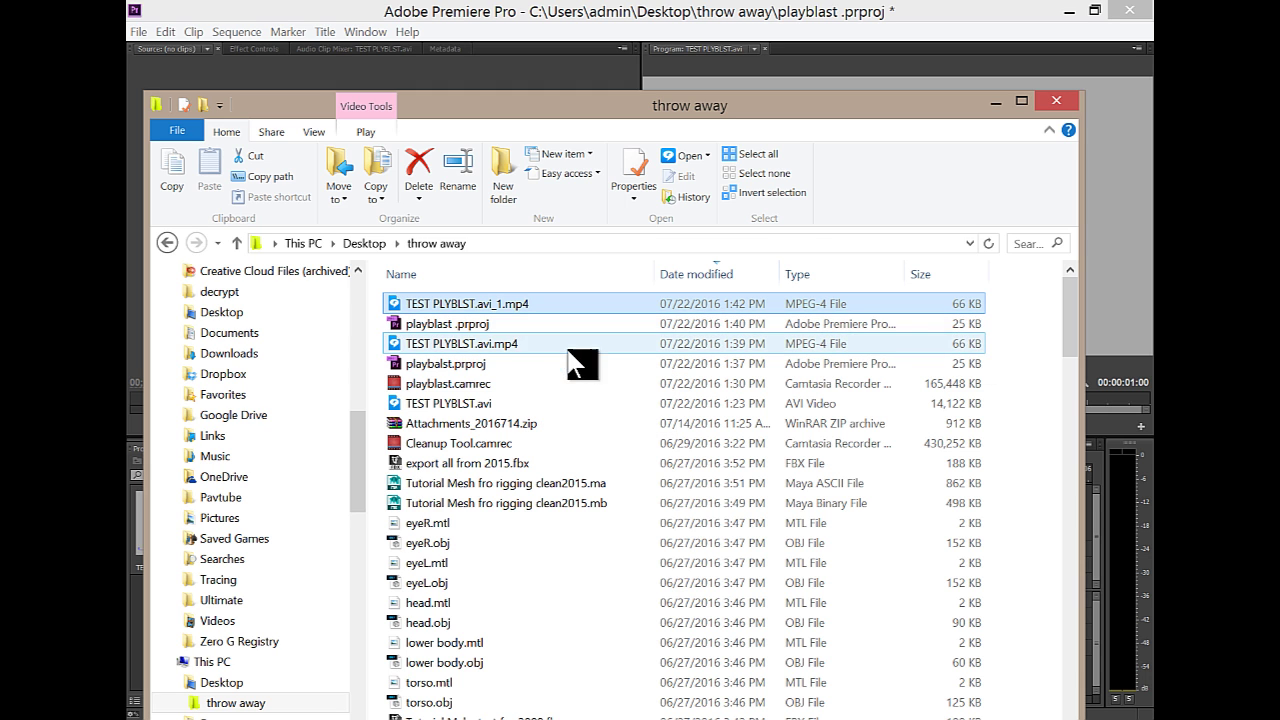
{"action": "left_click", "coordinate": [997, 104]}
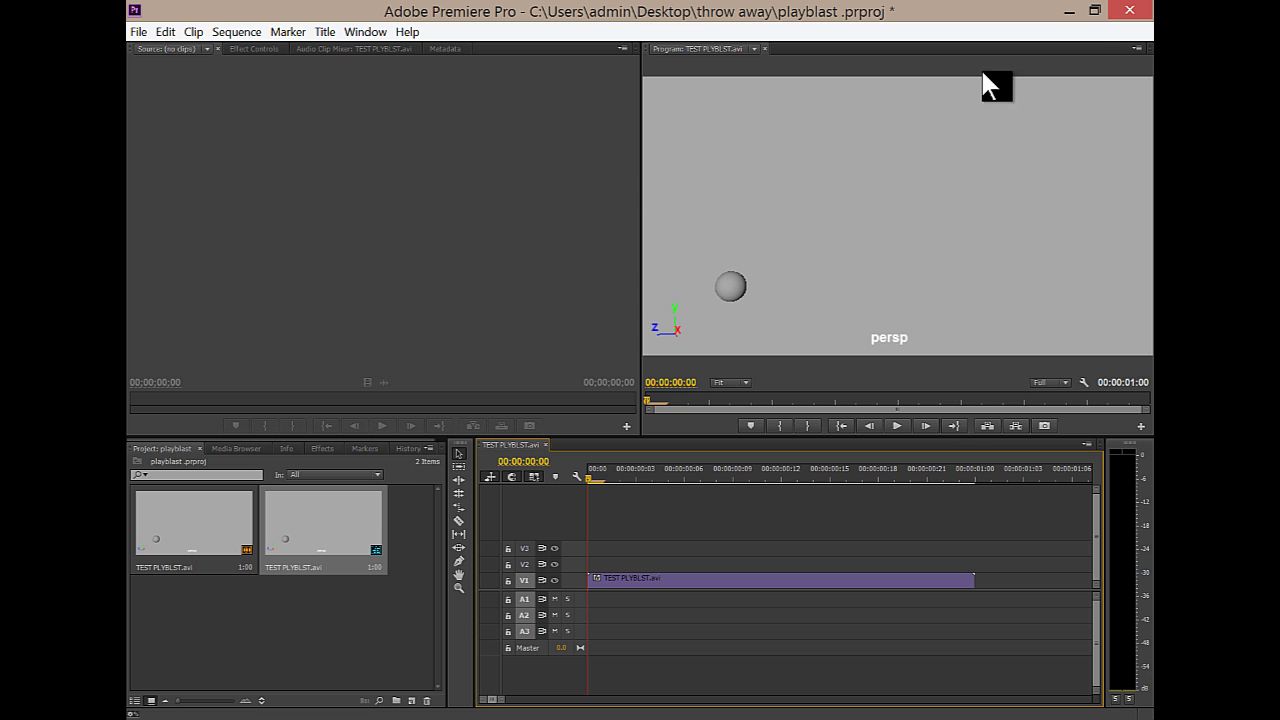
Switch to Maya and open the Render Settings from the Render View.
{"action": "left_click", "coordinate": [1070, 12]}
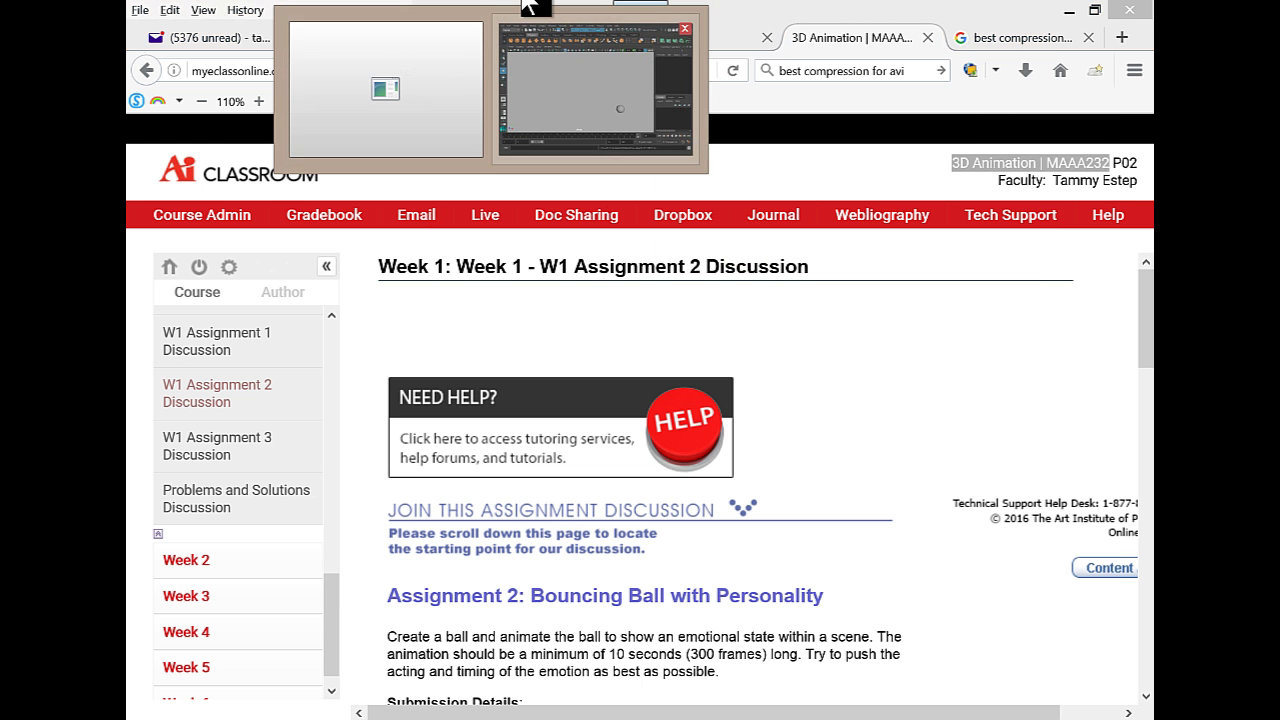
{"action": "left_click", "coordinate": [530, 8]}
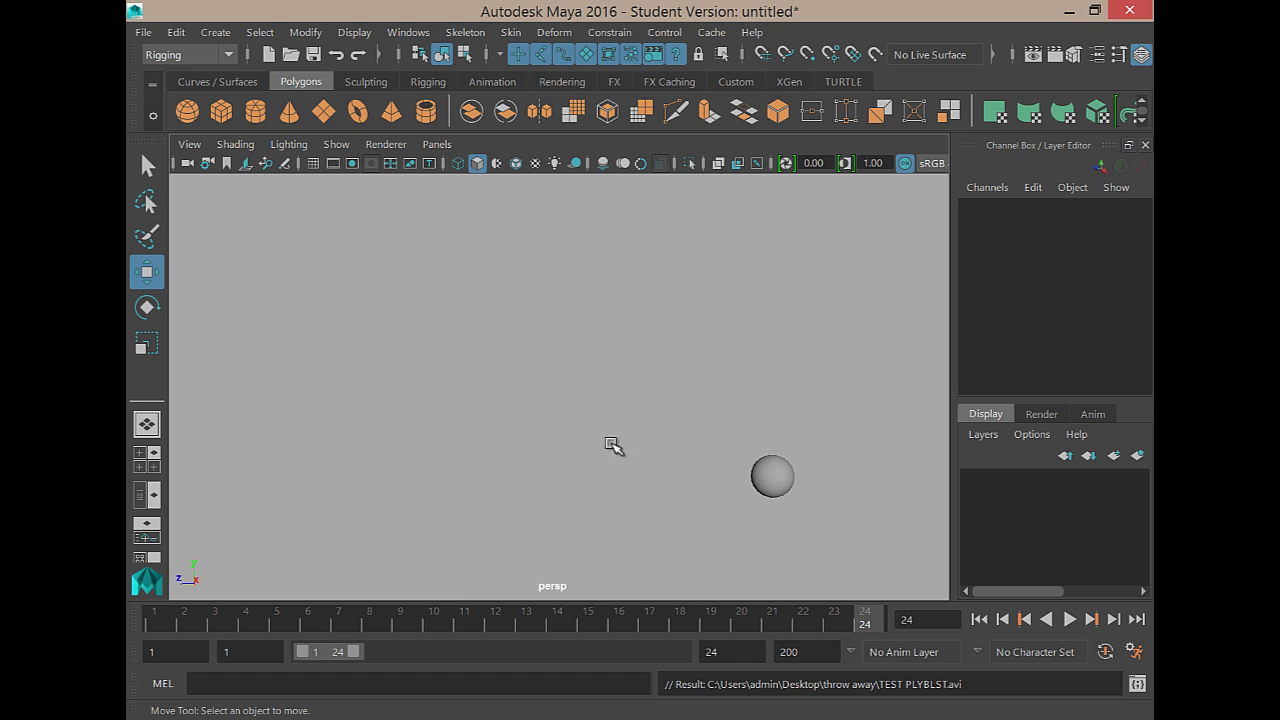
{"action": "left_click", "coordinate": [1033, 54]}
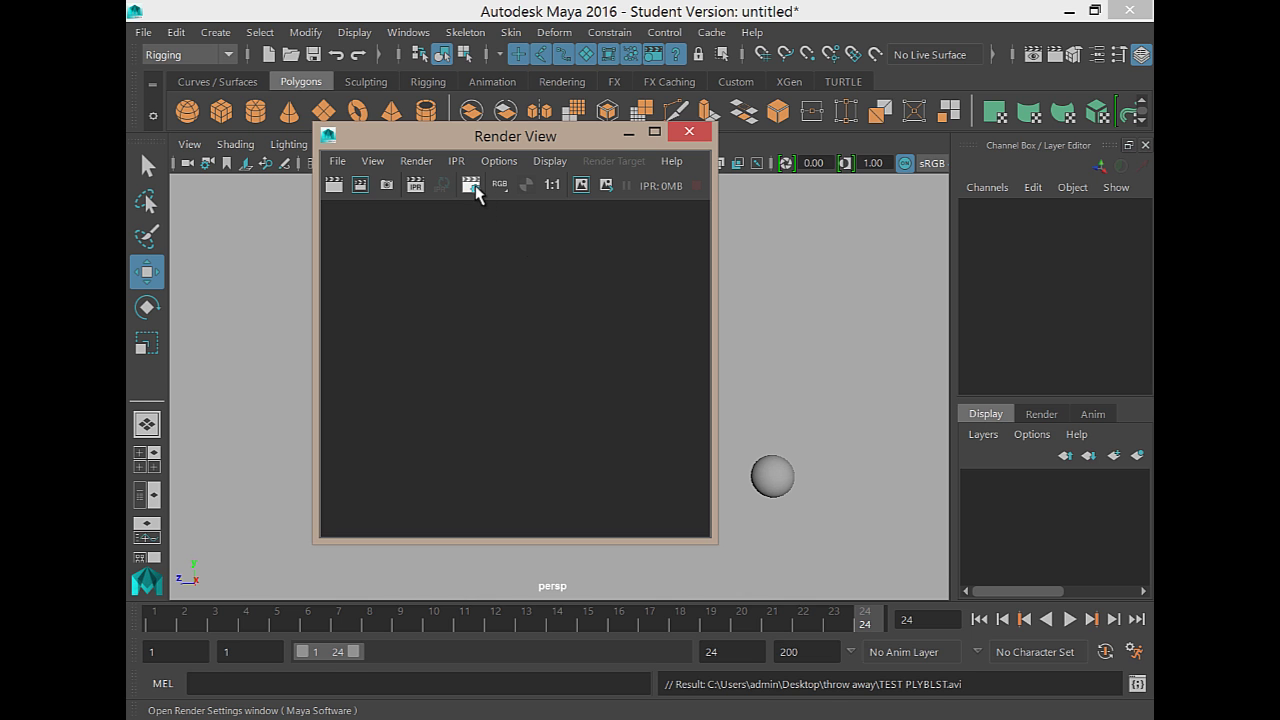
{"action": "left_click", "coordinate": [470, 185]}
{"action": "left_click_drag", "start_coordinate": [1063, 68], "coordinate": [611, 67]}
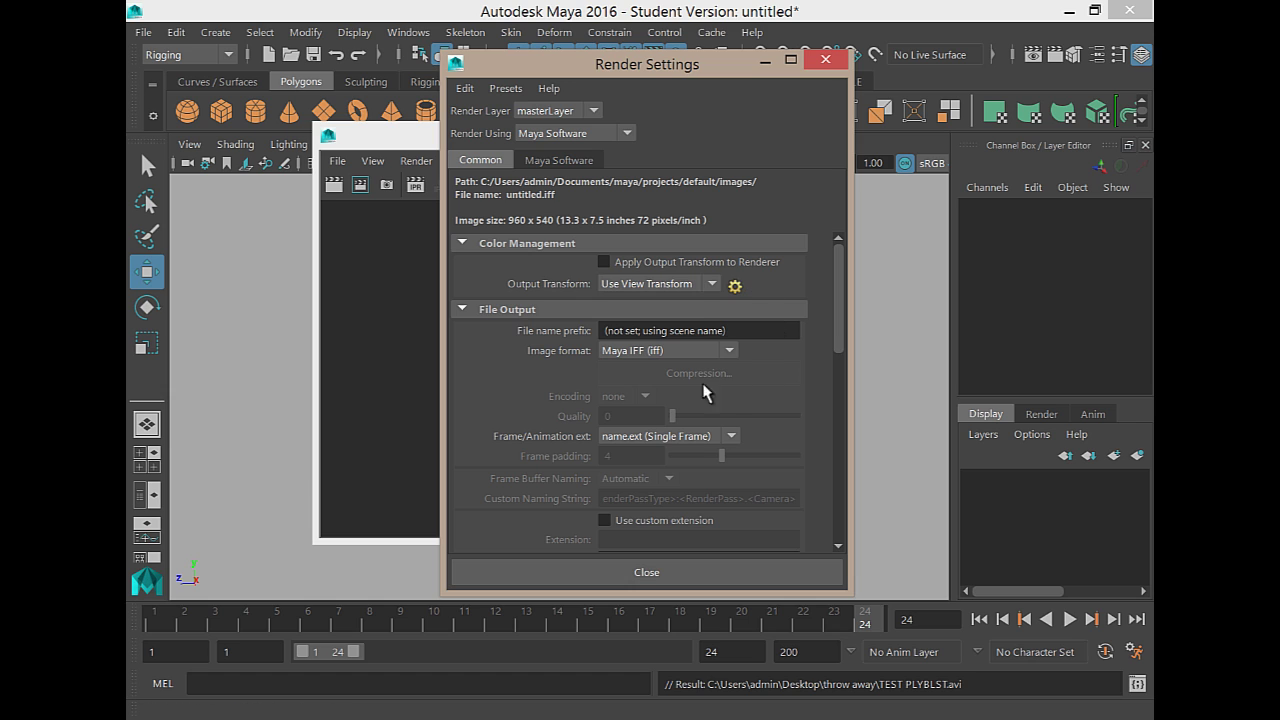
Look through the available image formats for the file output, and close Render Settings and the Render View.
{"action": "left_click", "coordinate": [729, 352]}
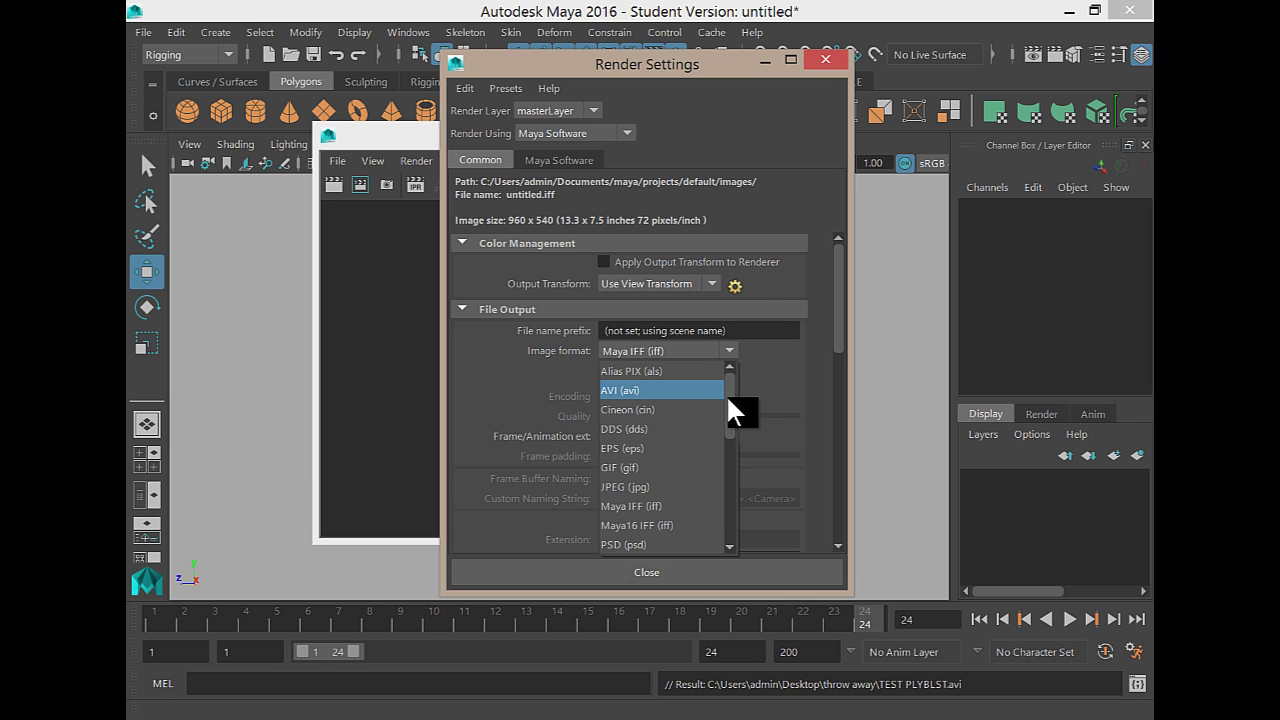
{"action": "left_click_drag", "start_coordinate": [726, 394], "coordinate": [735, 358]}
{"action": "left_click_drag", "start_coordinate": [730, 391], "coordinate": [721, 489]}
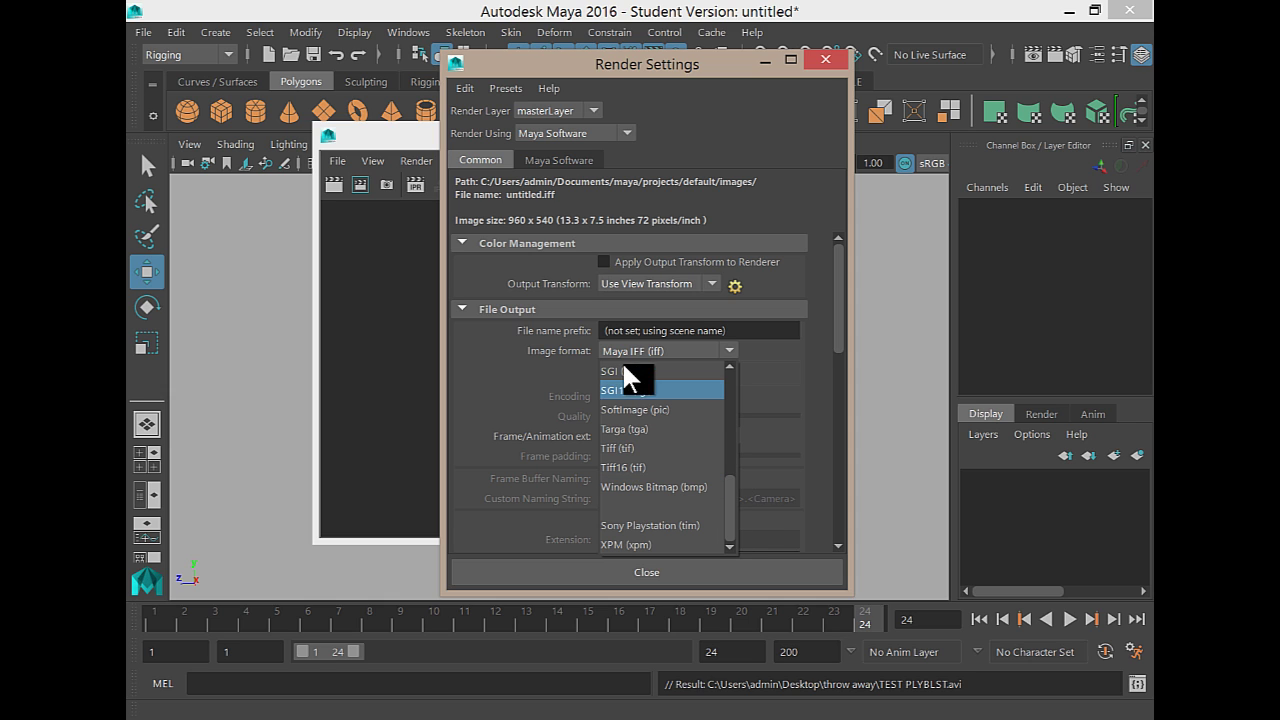
{"action": "left_click_drag", "start_coordinate": [737, 492], "coordinate": [729, 363]}
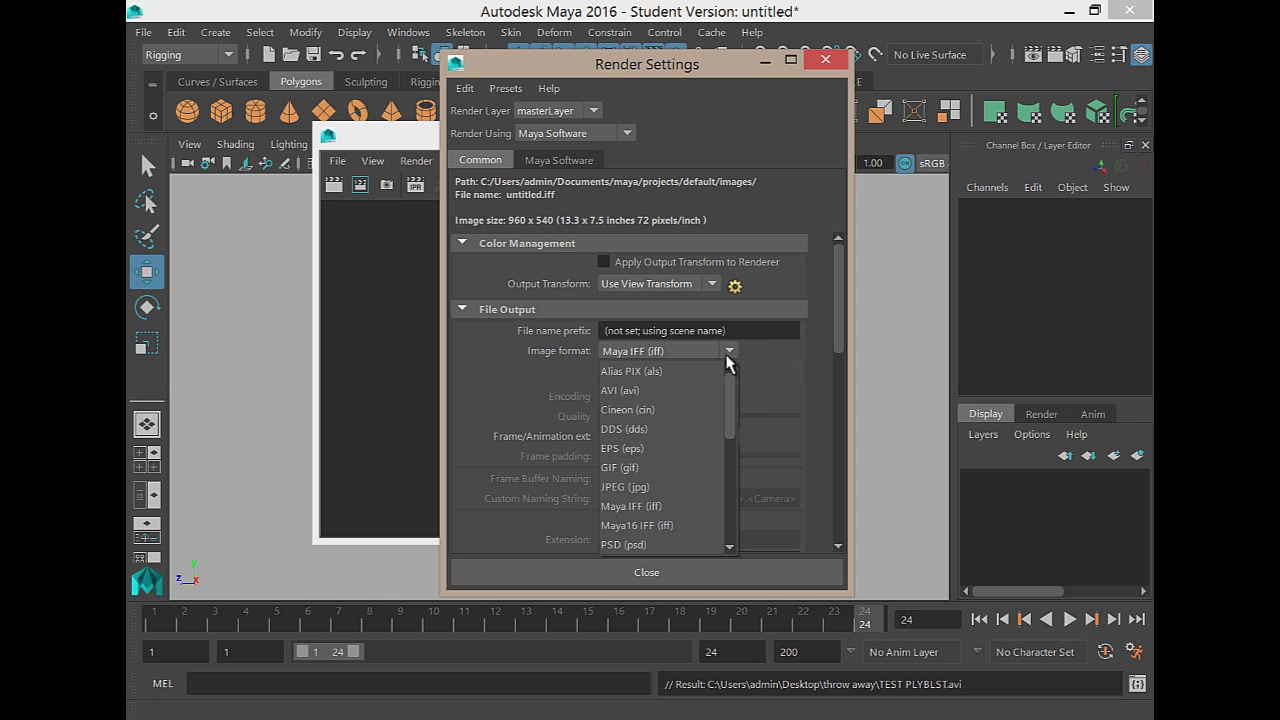
{"action": "left_click", "coordinate": [781, 378]}
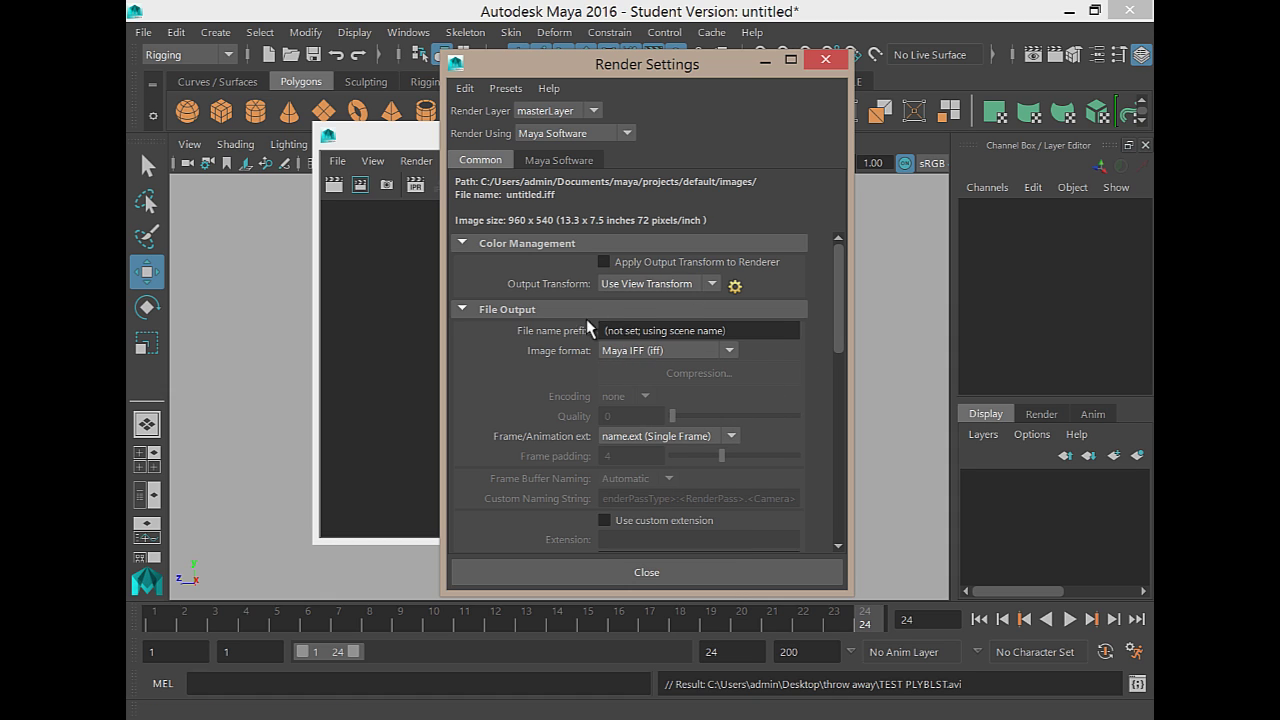
{"action": "left_click", "coordinate": [823, 62]}
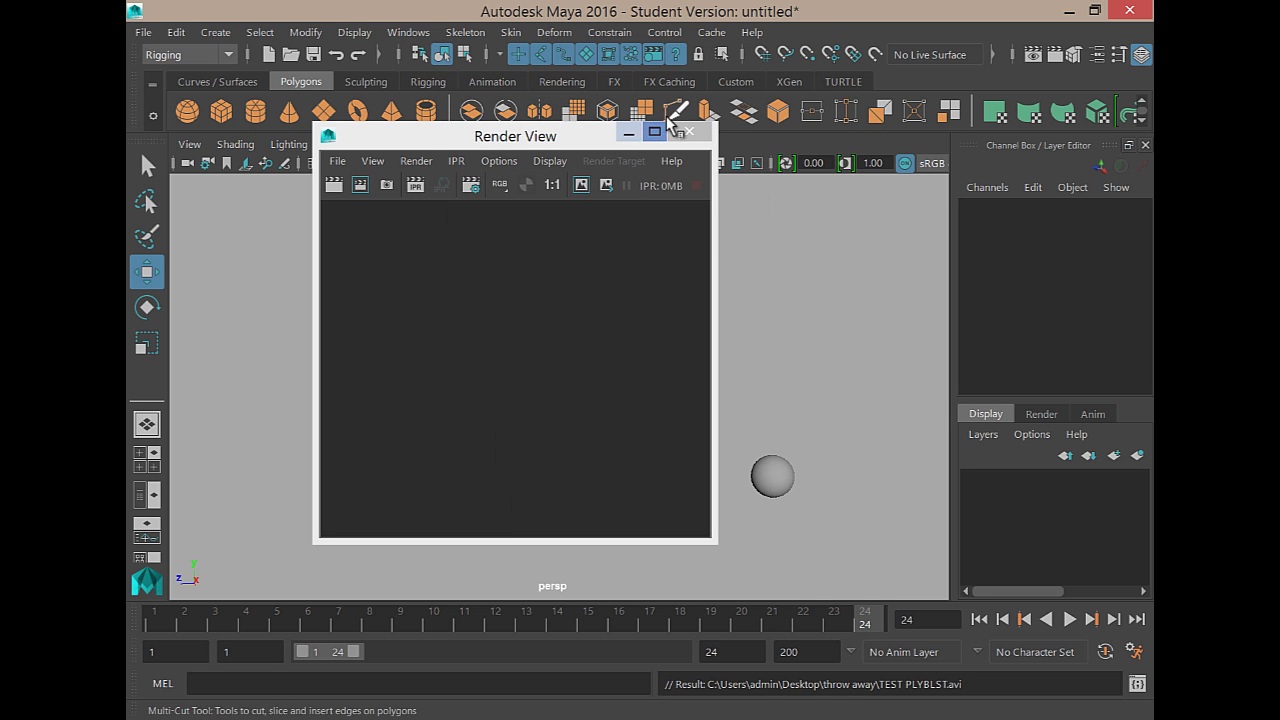
{"action": "left_click", "coordinate": [686, 138]}
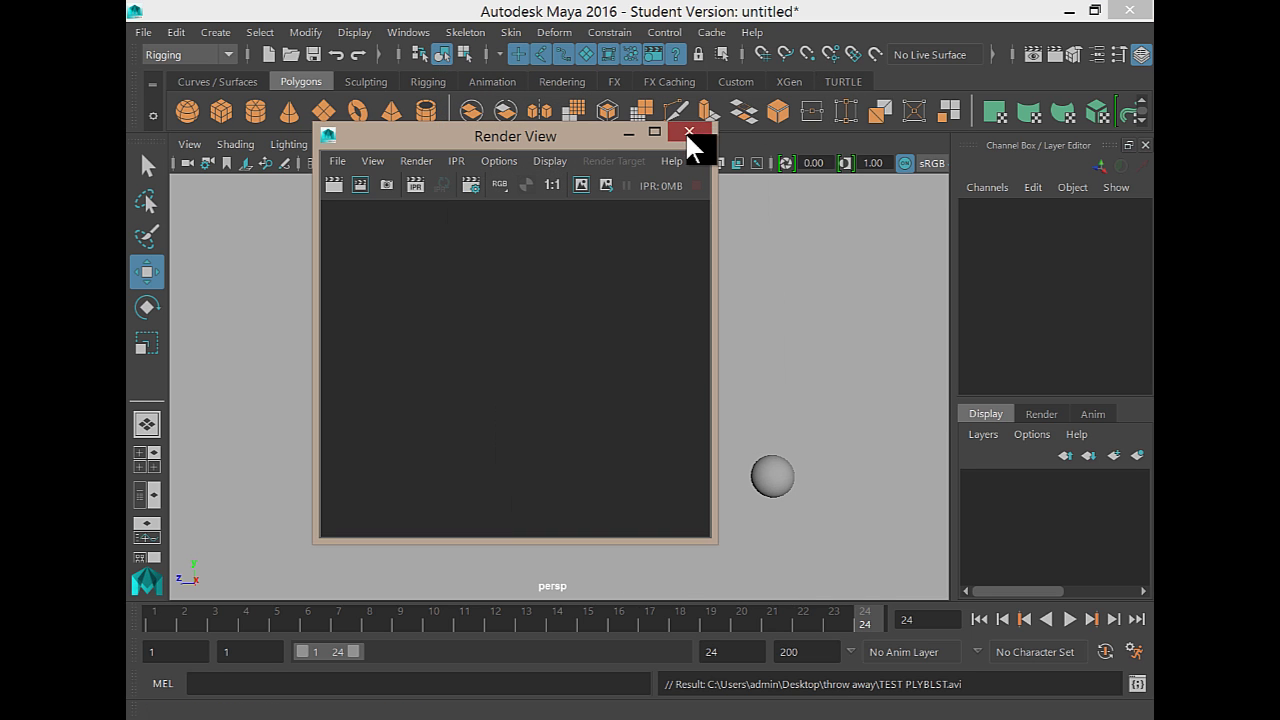
Minimize Maya, look over the Week 1 Assignment 2 Discussion page in the browser, and switch to Camtasia Studio.
{"action": "left_click", "coordinate": [1068, 11]}
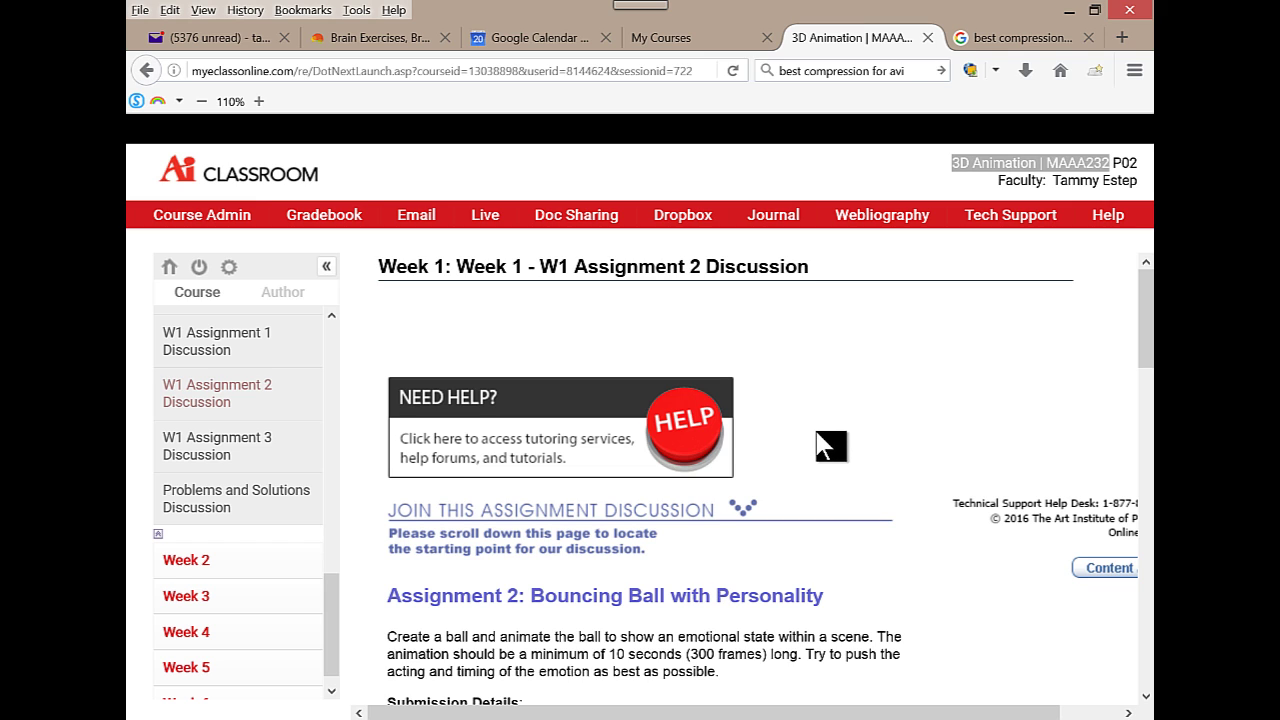
{"action": "scroll", "coordinate": [833, 440], "scroll_direction": "down", "scroll_amount": 10}
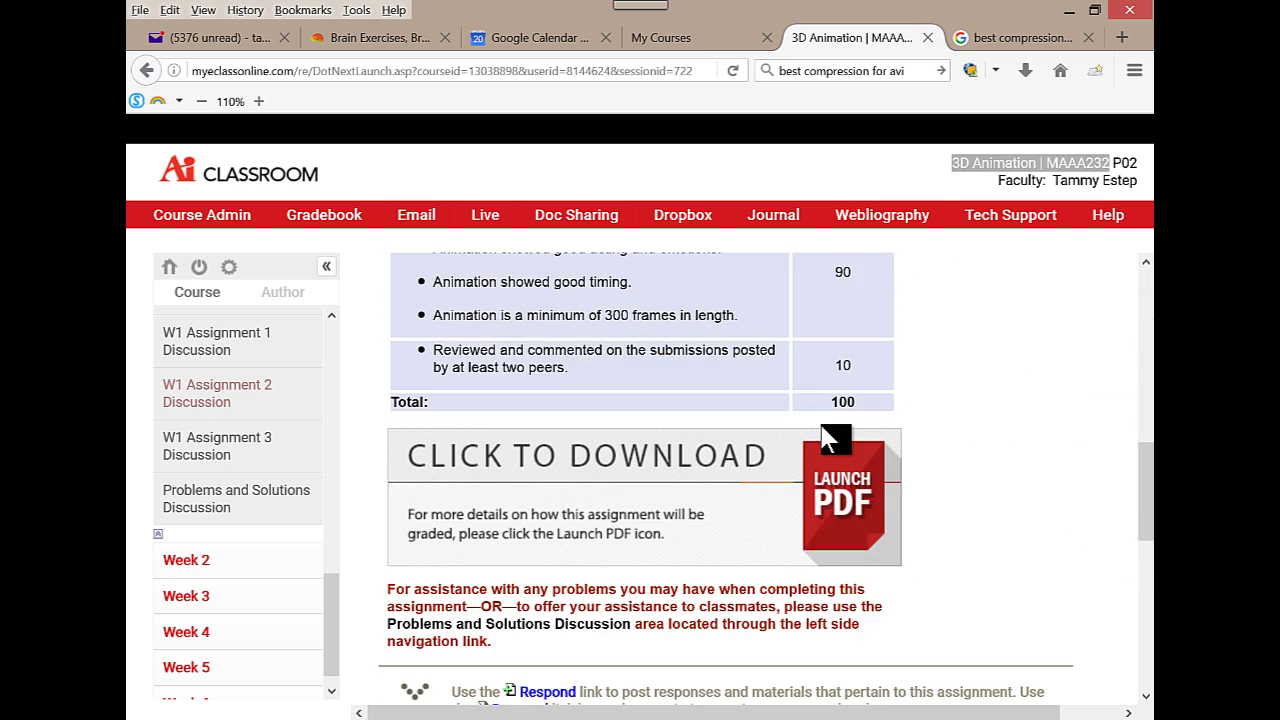
{"action": "scroll", "coordinate": [826, 437], "scroll_direction": "up", "scroll_amount": 10}
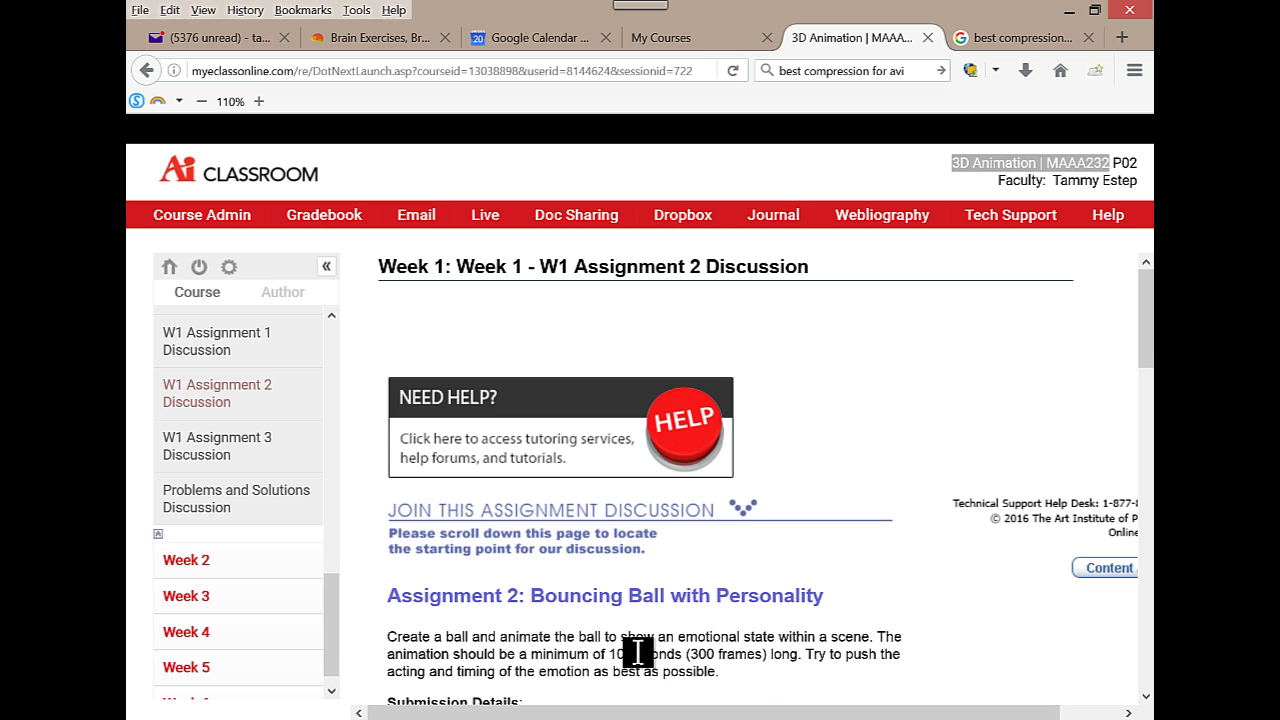
{"action": "left_click", "coordinate": [860, 1]}
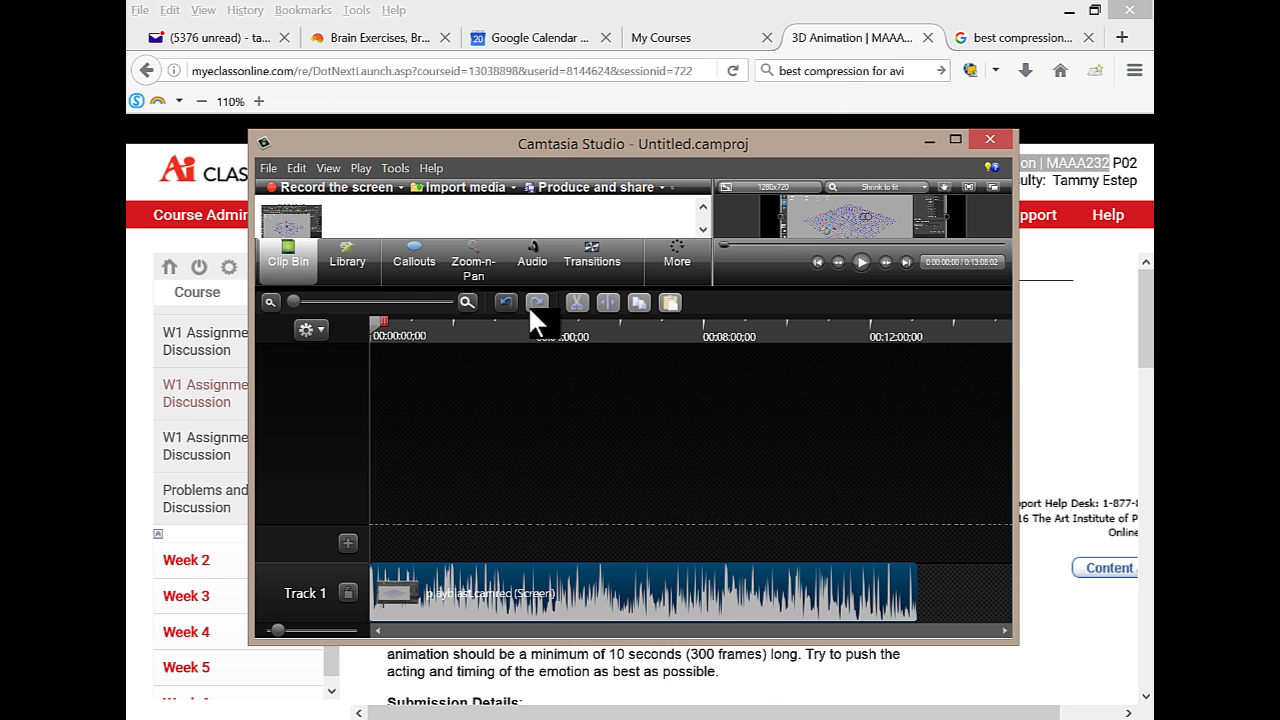